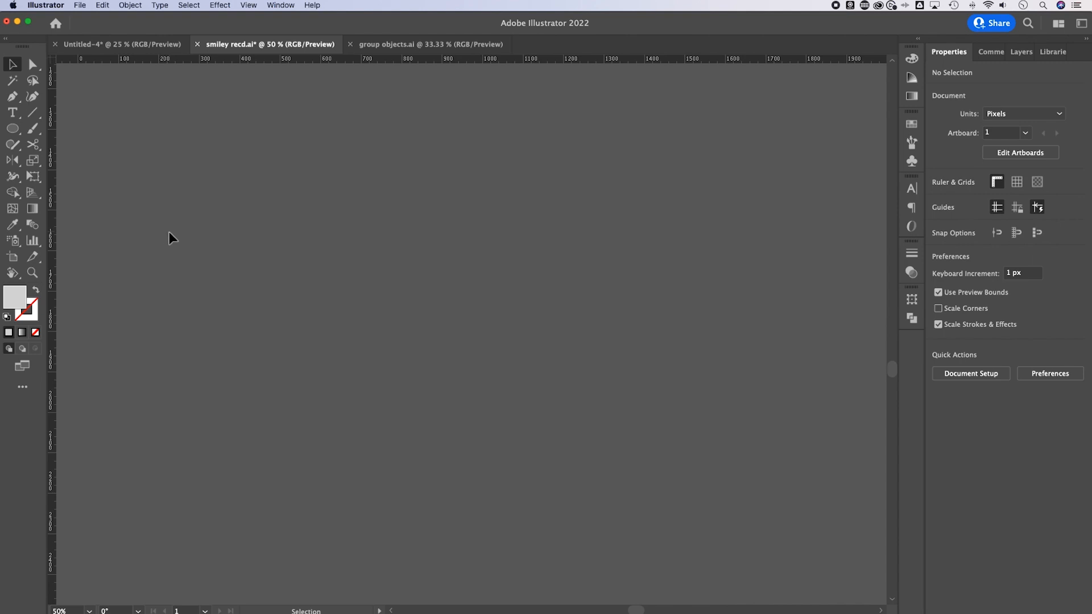
Draw a circle about 707 px in diameter with the Ellipse tool near the middle of the canvas
click(16, 132)
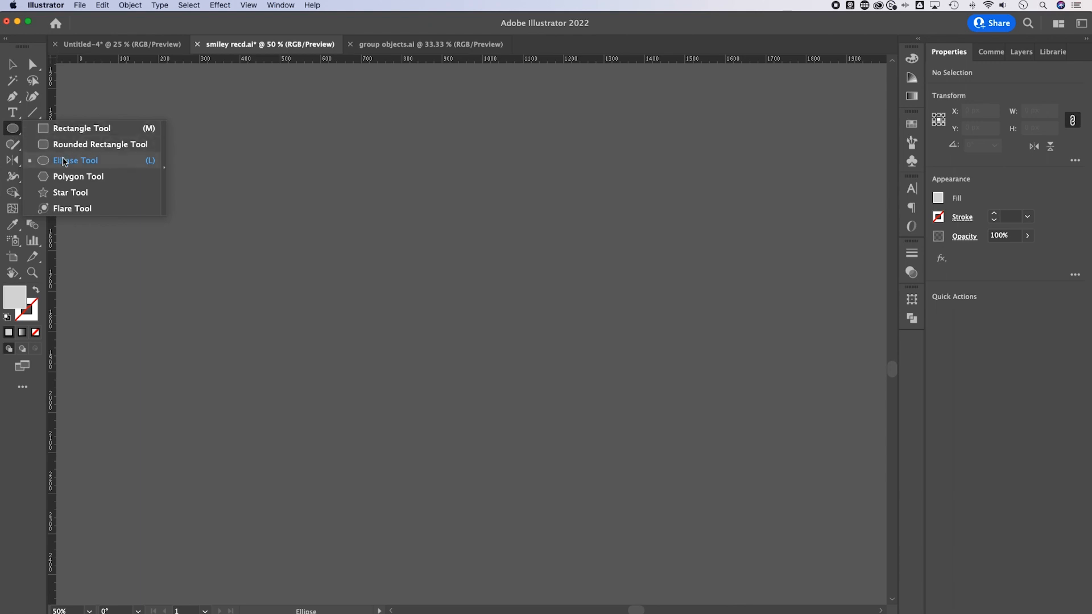
click(113, 164)
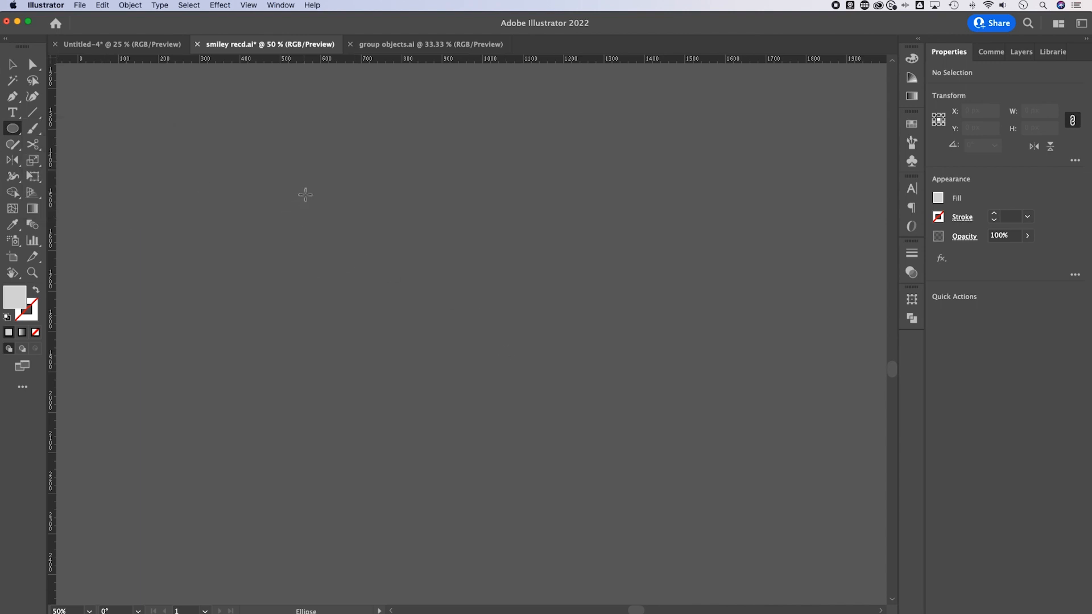
mouse_move(305, 195)
mouse_down()
mouse_move(484, 277)
mouse_move(634, 373)
mouse_move(423, 371)
mouse_move(620, 217)
mouse_move(615, 419)
mouse_move(538, 262)
mouse_move(610, 378)
mouse_move(586, 378)
mouse_move(551, 340)
mouse_move(605, 407)
mouse_move(505, 309)
mouse_move(594, 400)
mouse_up()
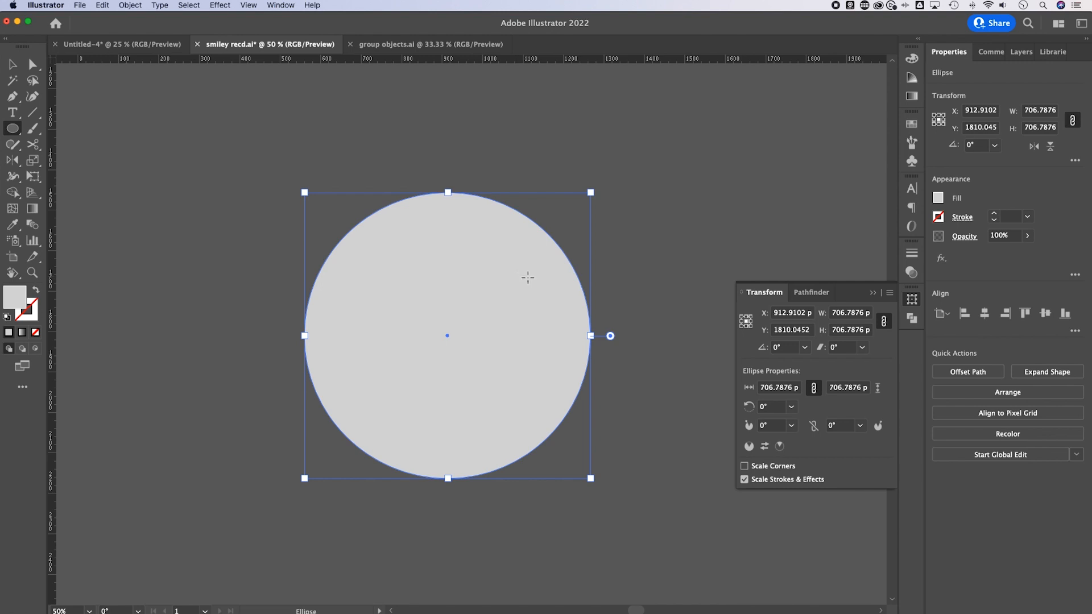
Give the circle a dark purple 45 pt stroke and turn off scaling of strokes and effects
click(28, 309)
click(1007, 216)
text(45)
key(Return)
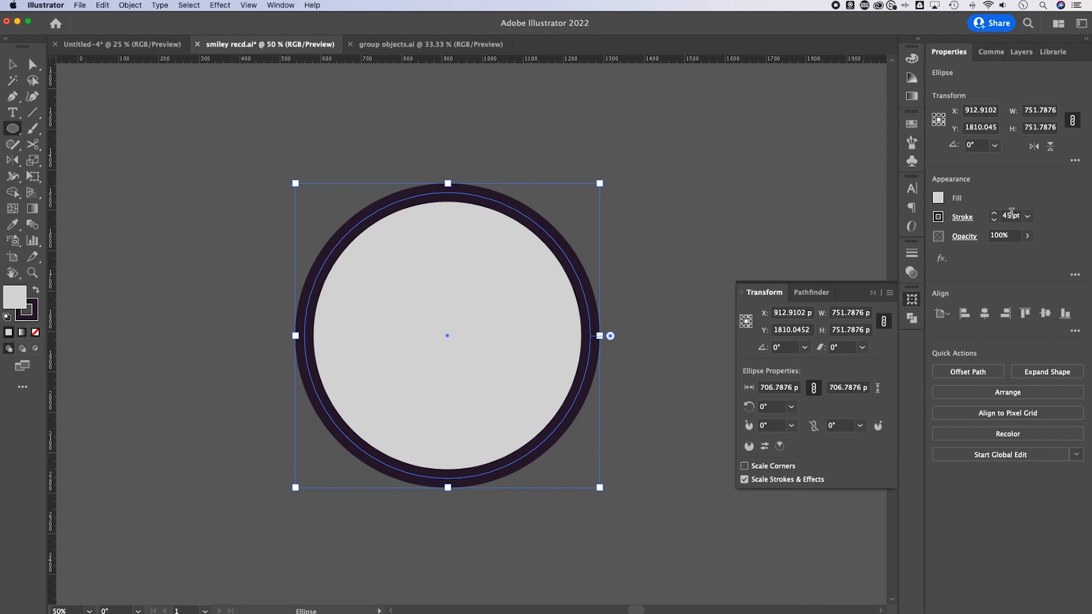
click(1075, 162)
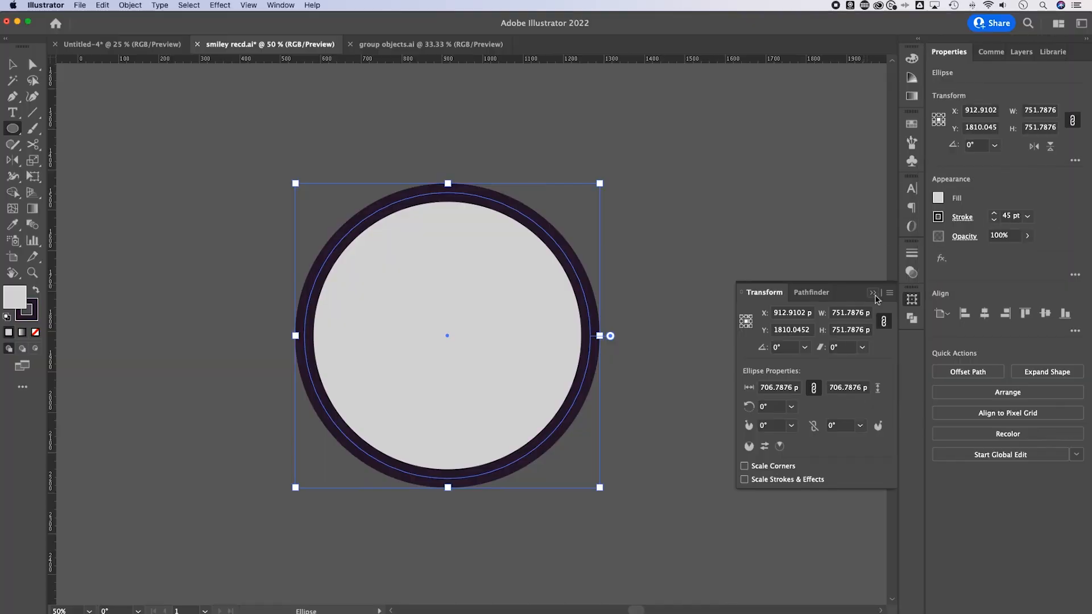
key(shift+F8)
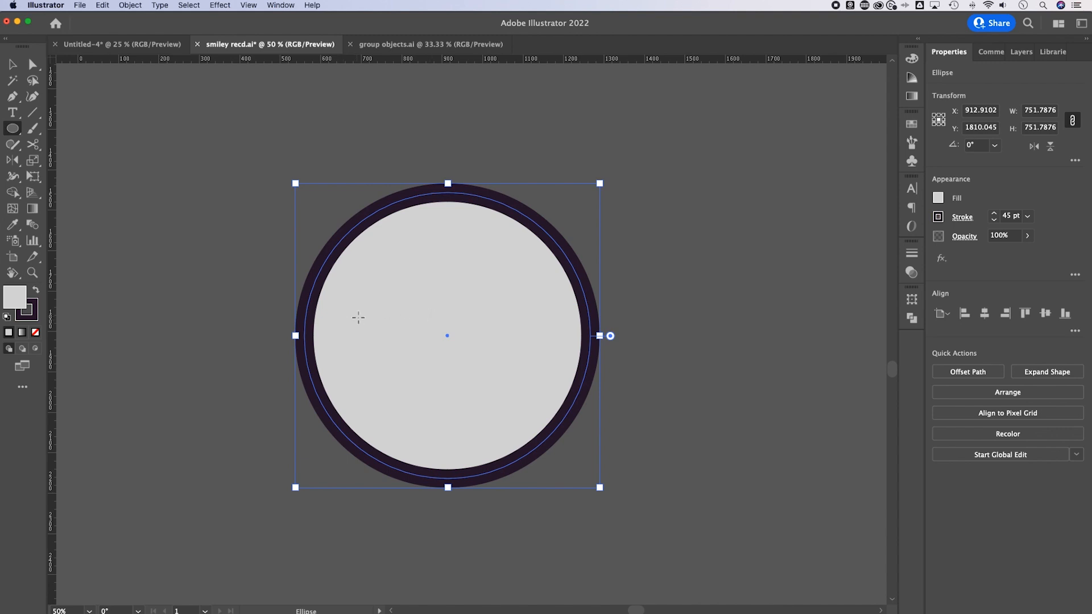
Fill the circle with yellow FFD215 and accept dark purple 27172D as its stroke colour
double_click(12, 303)
drag(674, 282, 693, 252)
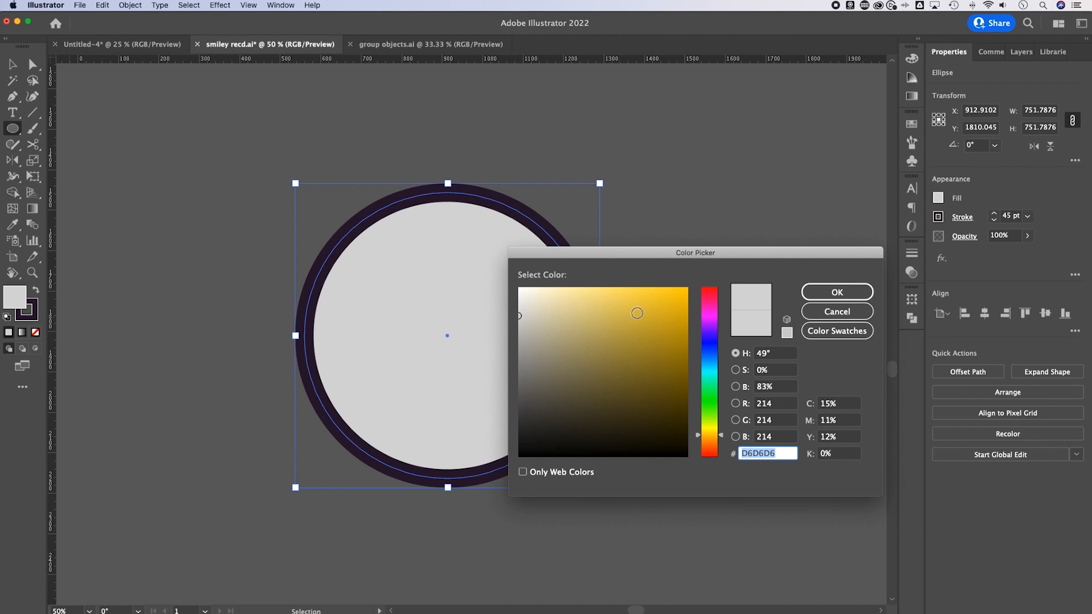
drag(633, 313, 678, 282)
click(857, 292)
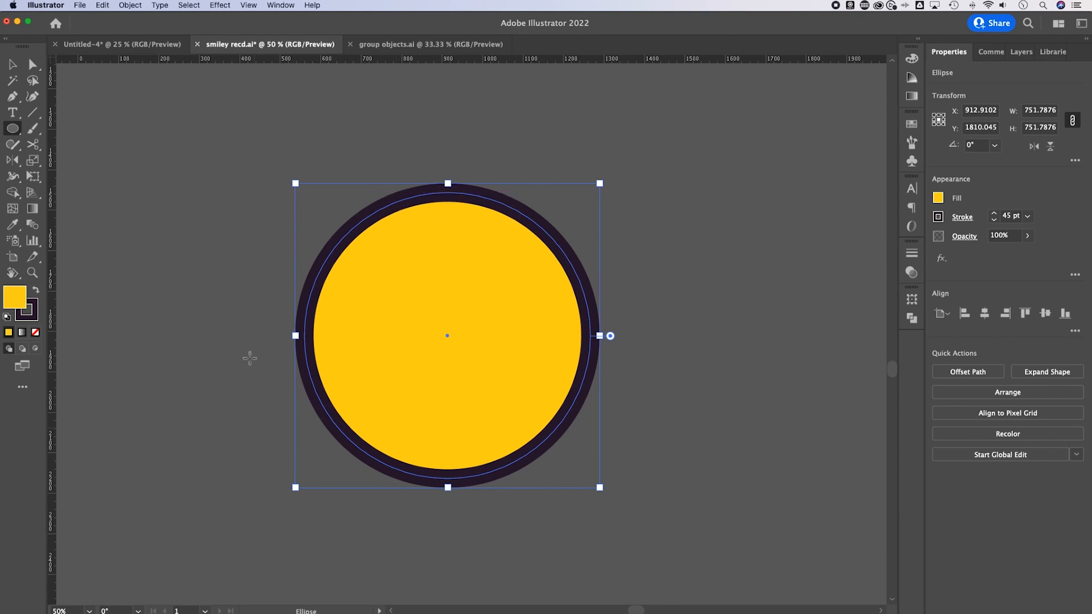
double_click(31, 314)
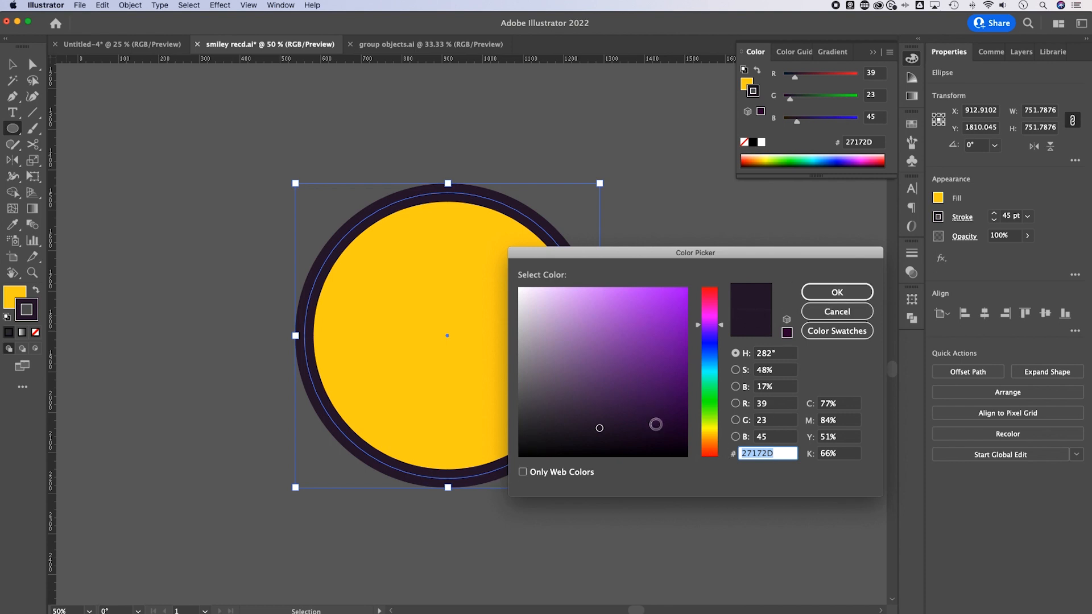
click(837, 293)
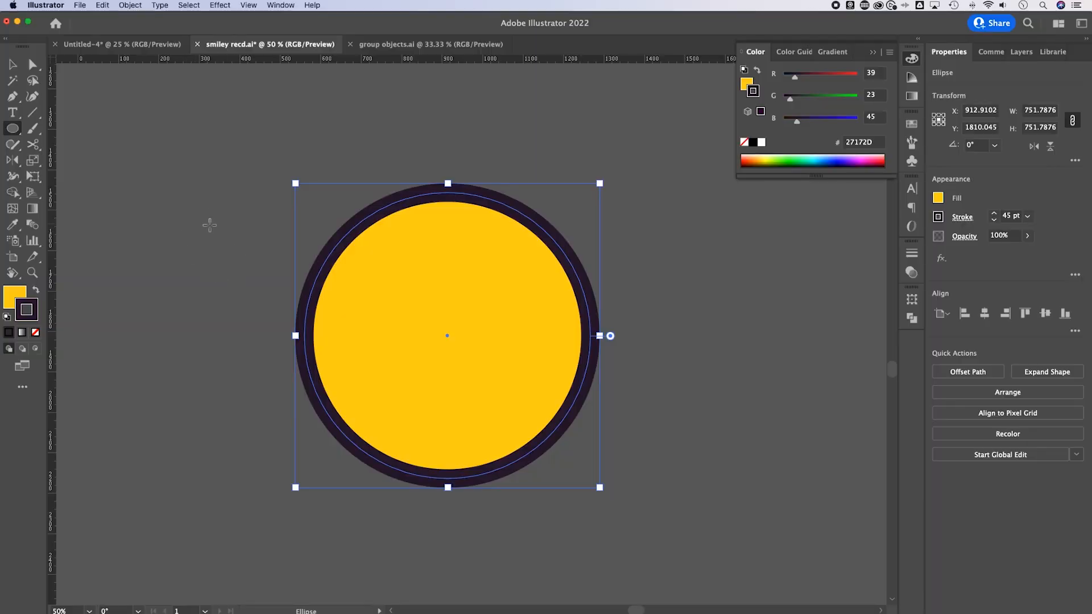
Draw a small upright ellipse about 73 by 110 px to the left of the yellow circle
drag(215, 222, 245, 269)
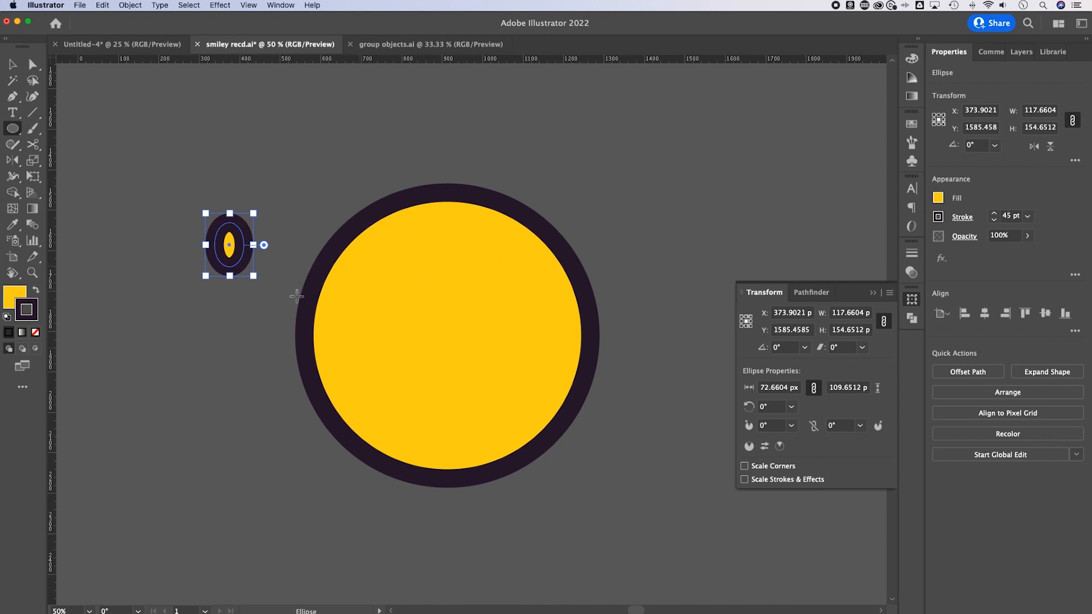
click(20, 293)
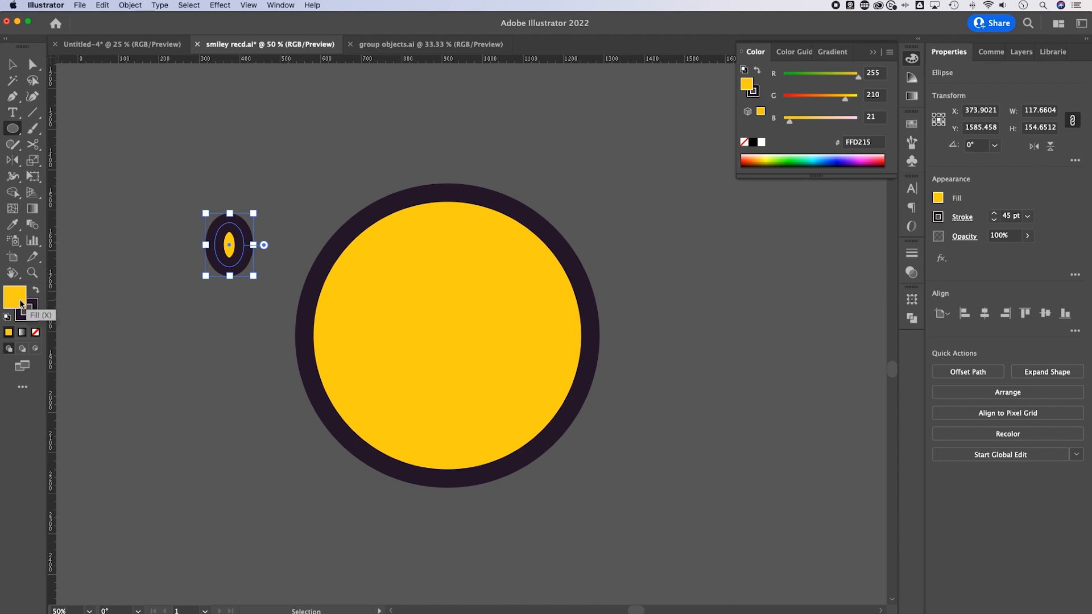
double_click(19, 293)
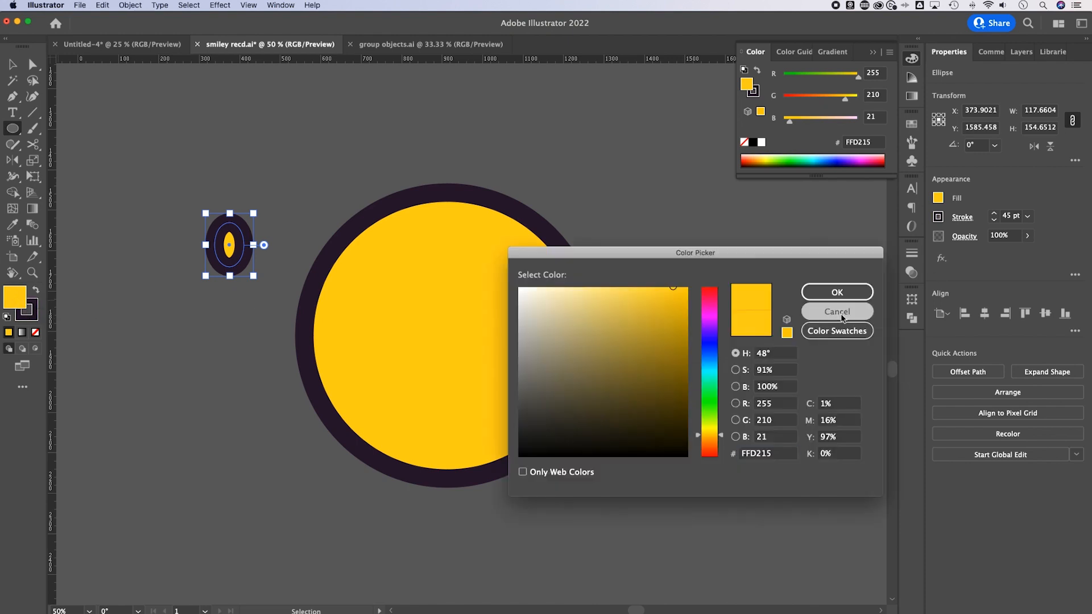
click(837, 311)
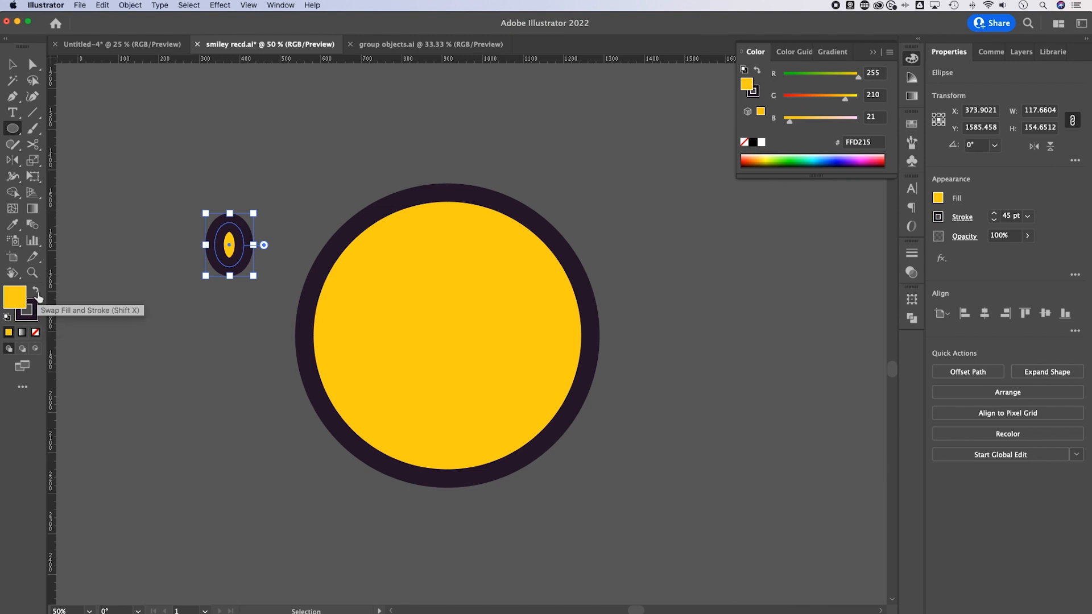
Swap the small ellipse's fill and stroke colours, and set its stroke to none
click(36, 291)
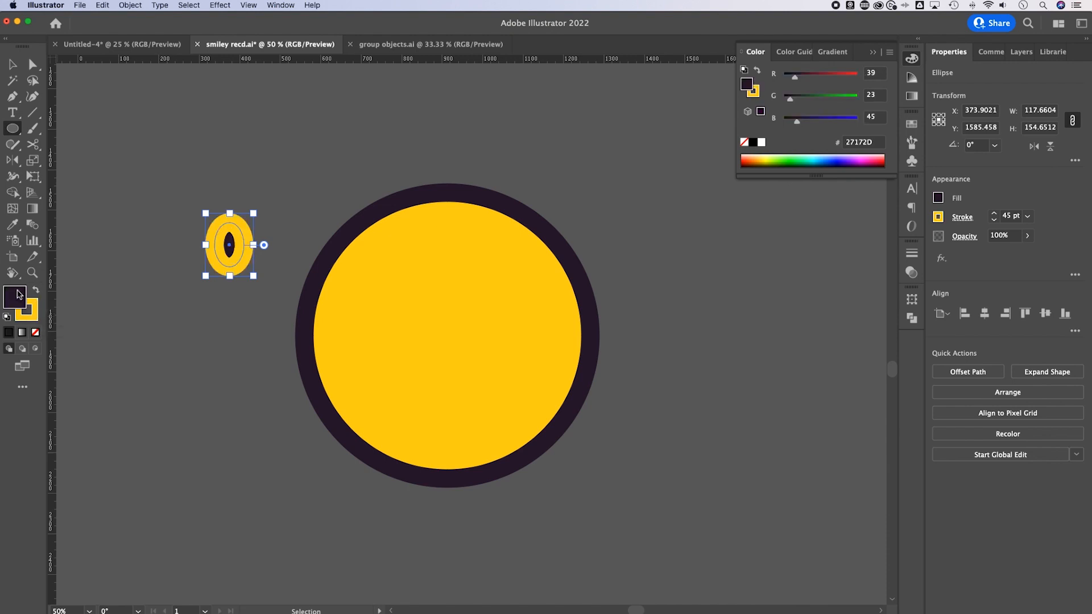
click(32, 317)
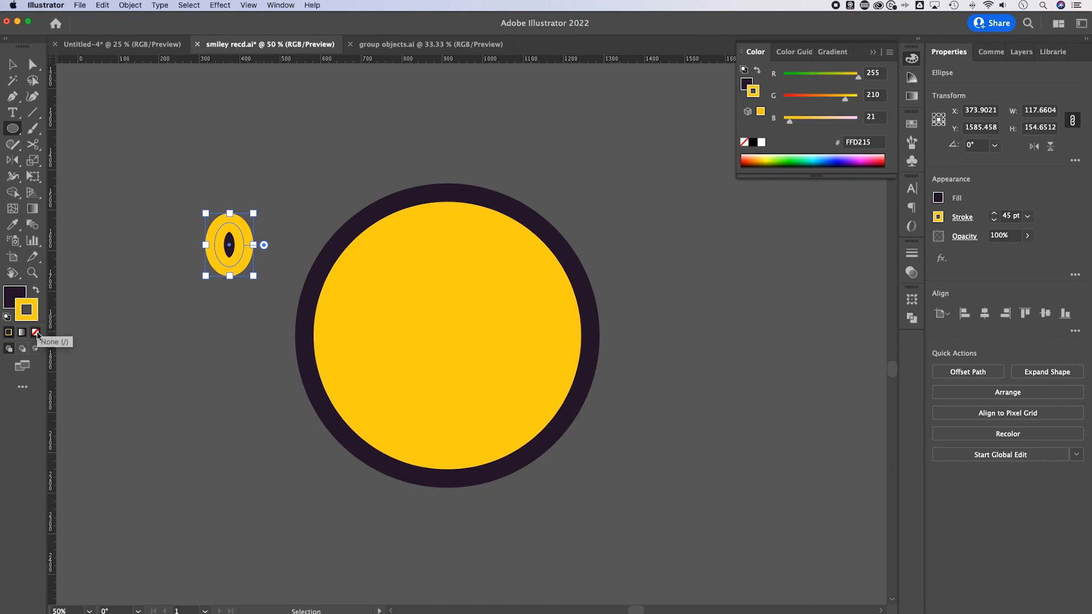
click(35, 334)
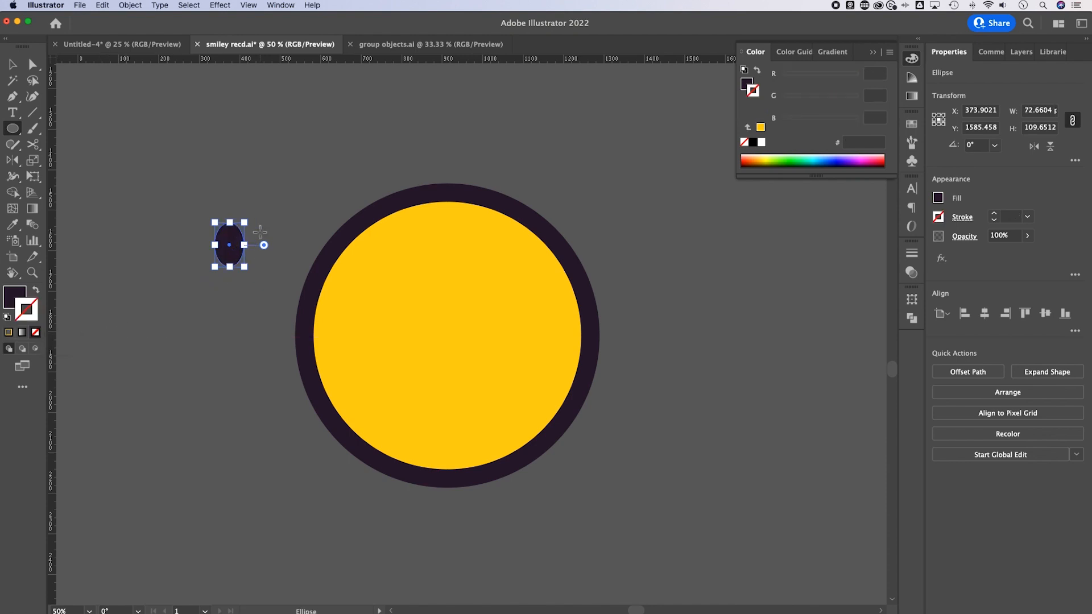
Move the small dark ellipse onto the upper left part of the yellow circle as an eye
key(v)
click(278, 217)
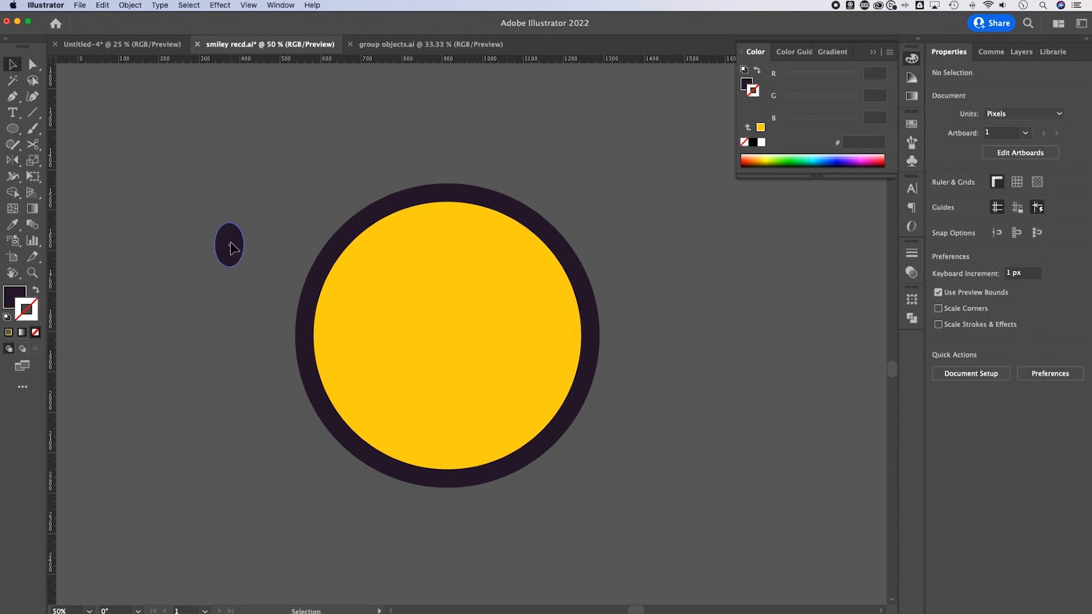
mouse_move(237, 251)
mouse_down()
mouse_move(364, 230)
mouse_move(407, 292)
mouse_up()
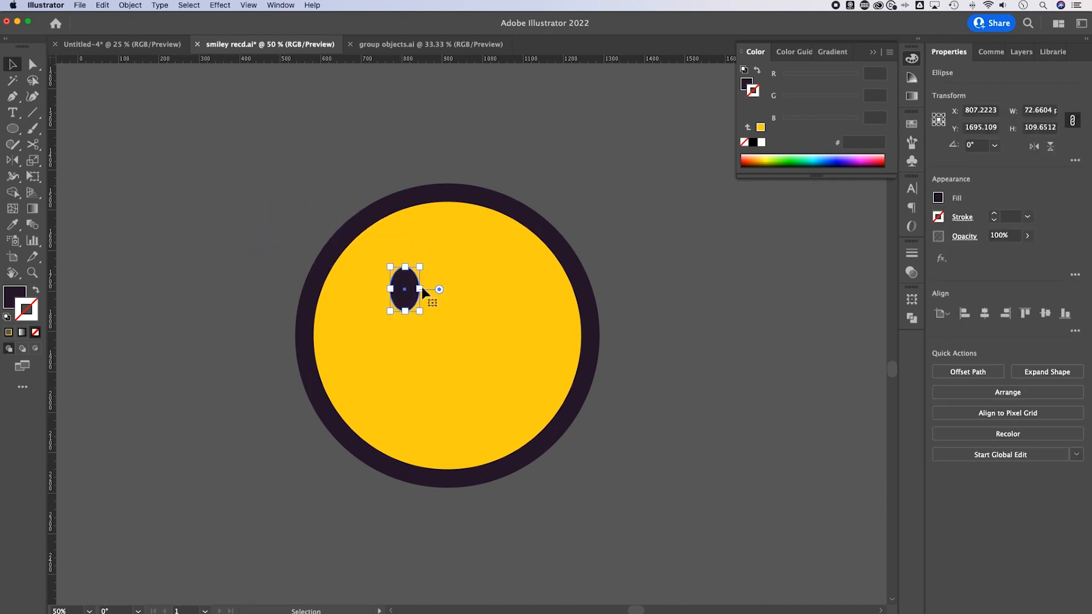
Send the yellow circle to the back of the stacking order
click(503, 234)
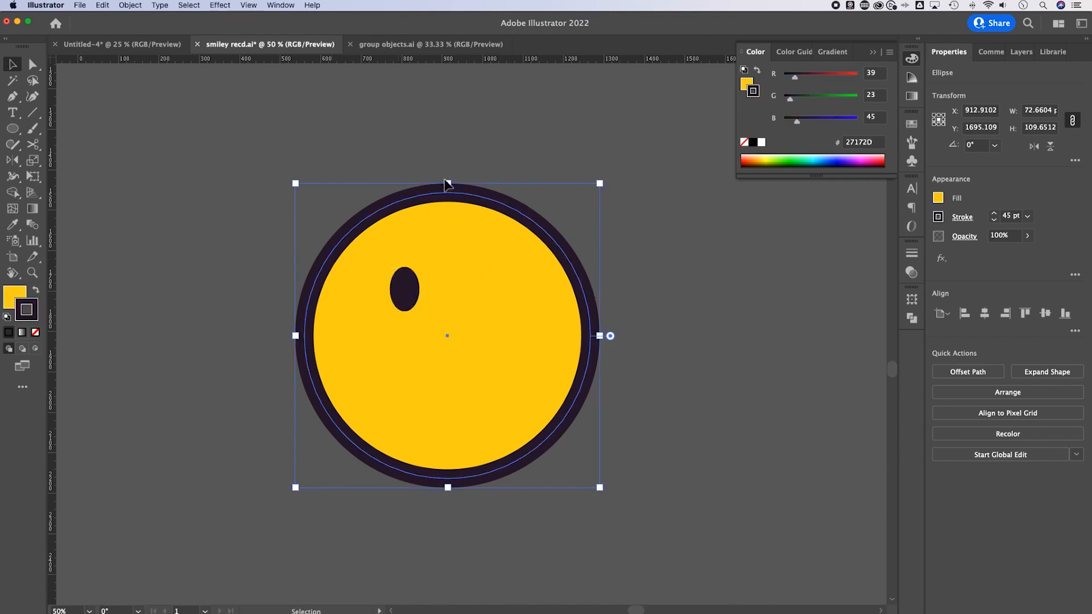
right_click(517, 256)
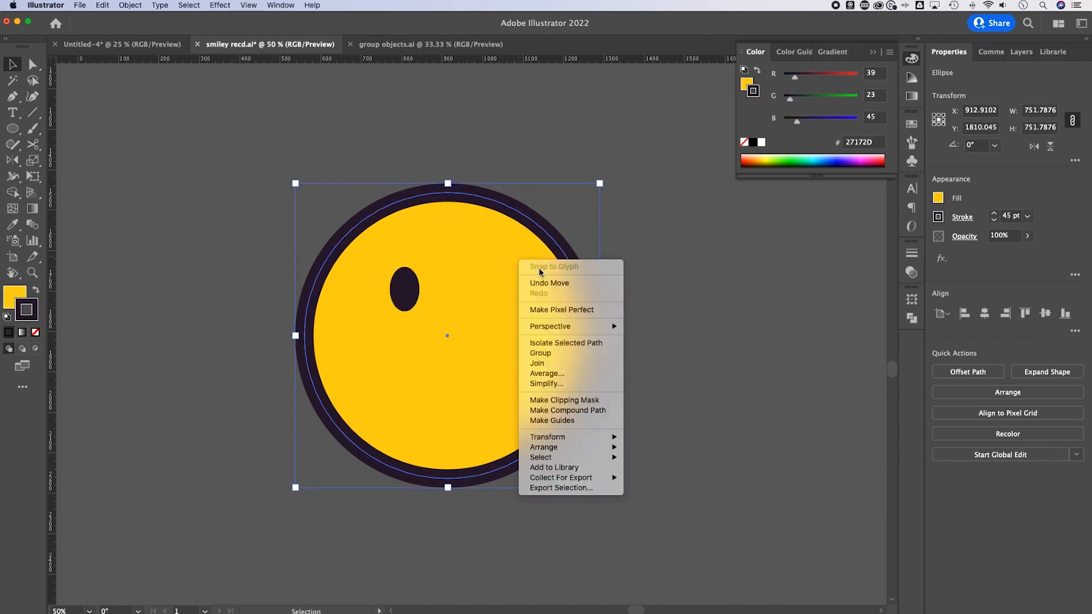
mouse_move(578, 449)
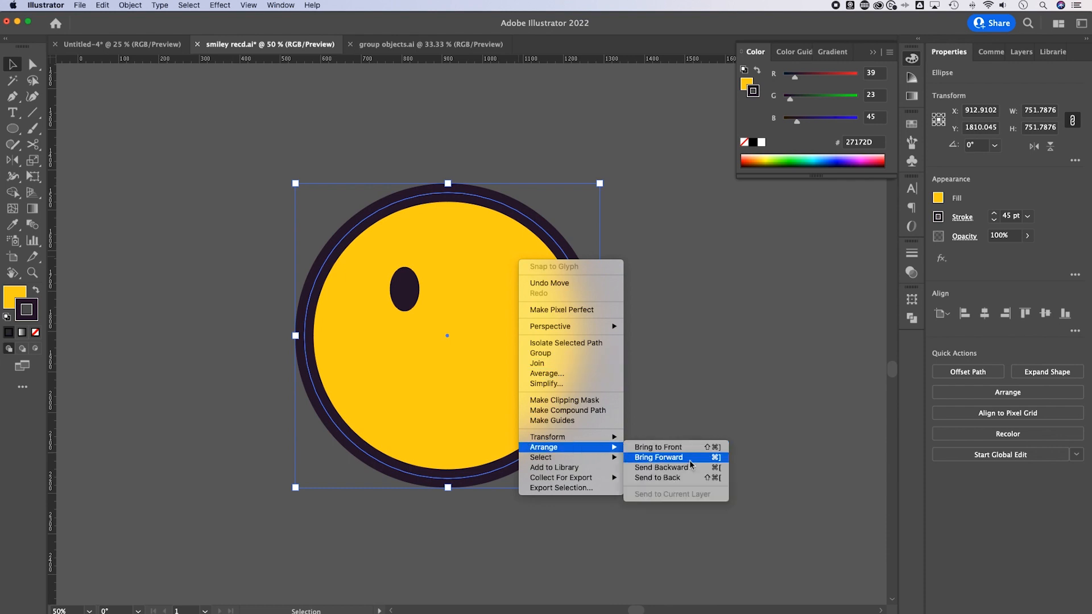
click(689, 481)
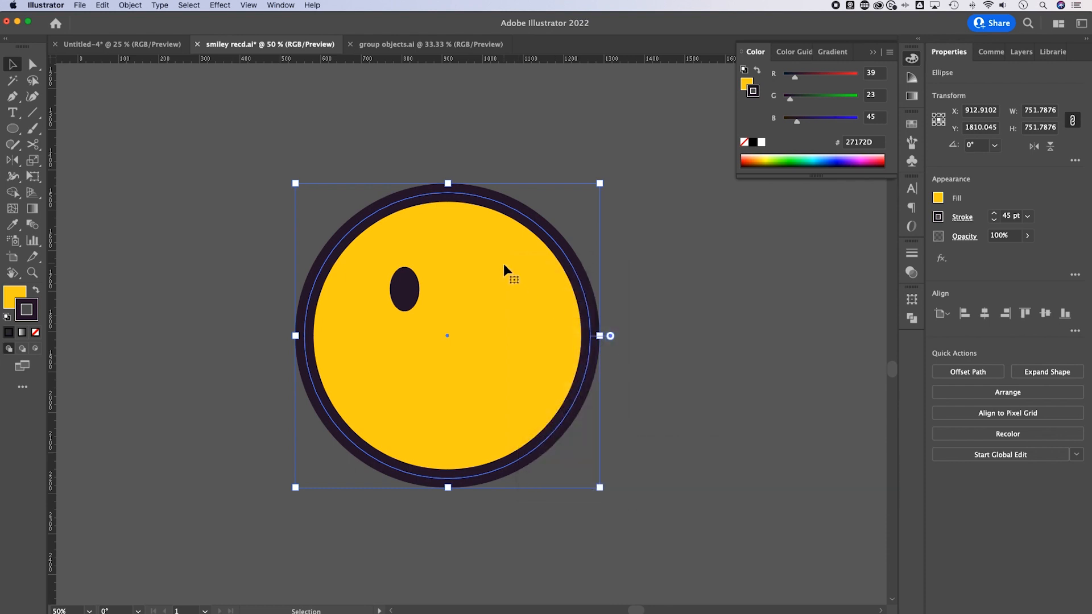
Shift the eye slightly down and left, and place a level copy about 248 px to its right as the second eye
mouse_move(405, 289)
mouse_down()
mouse_move(415, 302)
mouse_move(402, 294)
mouse_up()
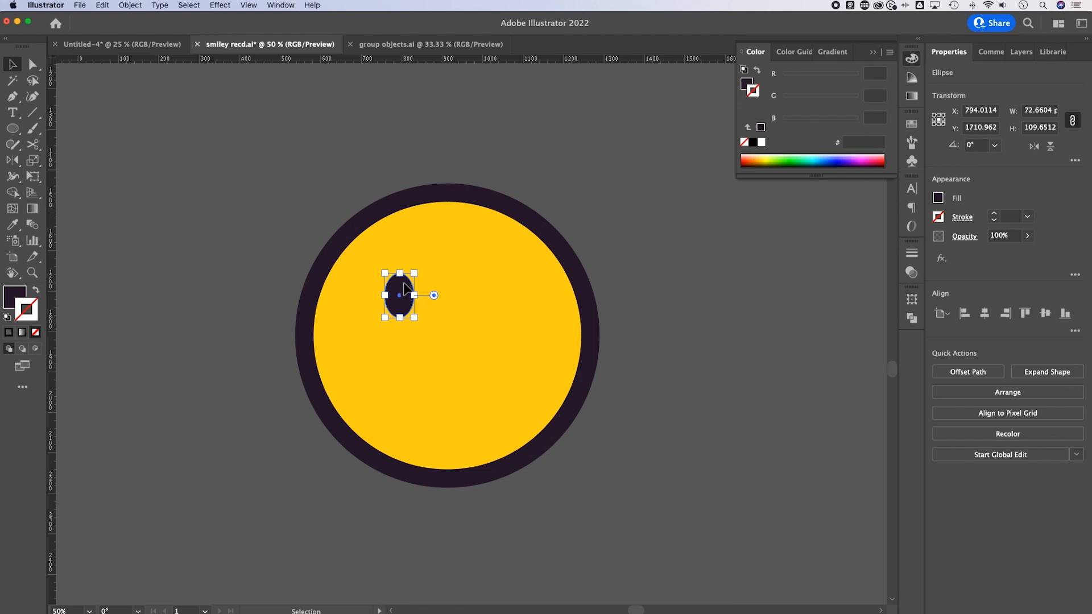
drag(404, 288, 491, 296)
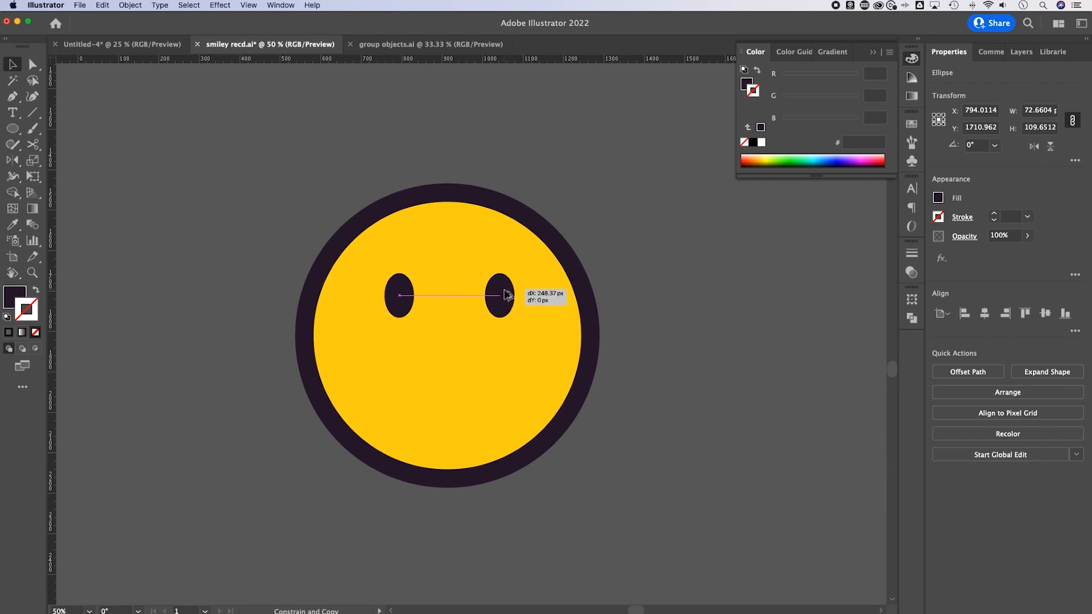
drag(505, 291, 504, 292)
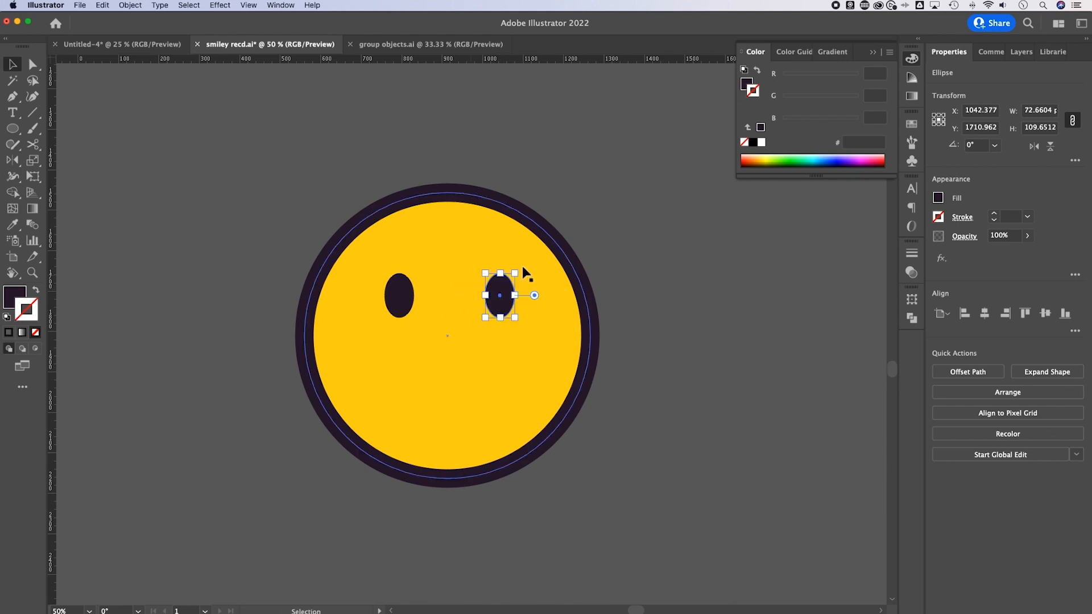
click(620, 246)
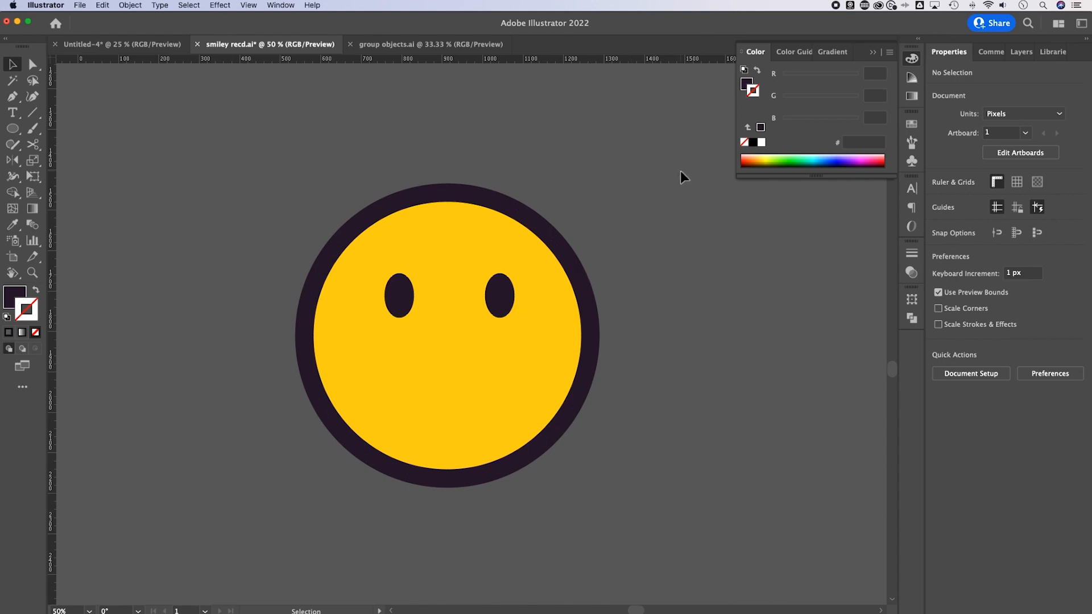
click(299, 388)
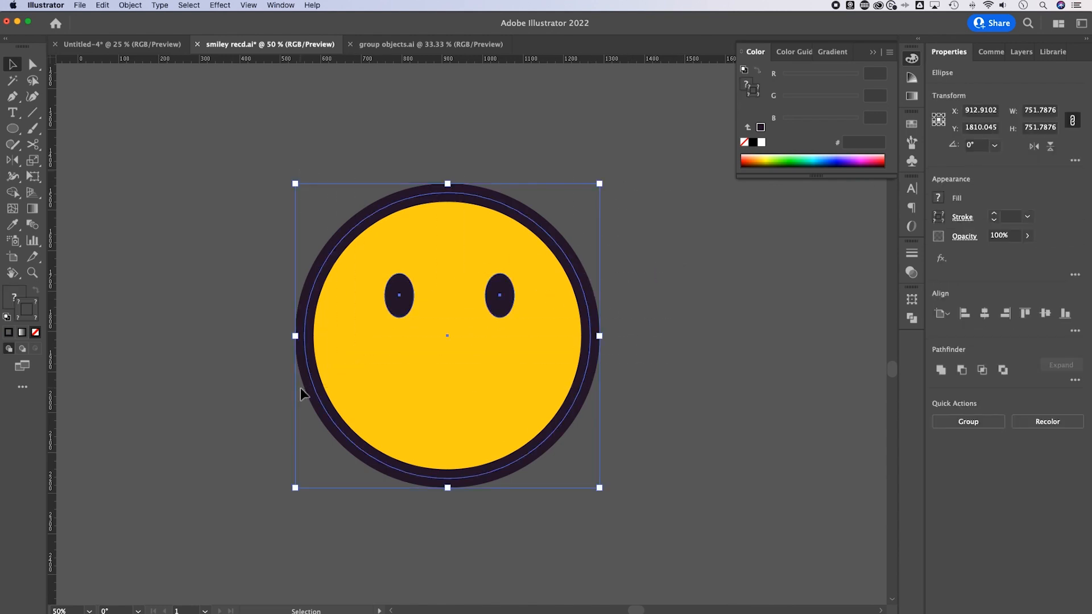
shift+click(486, 221)
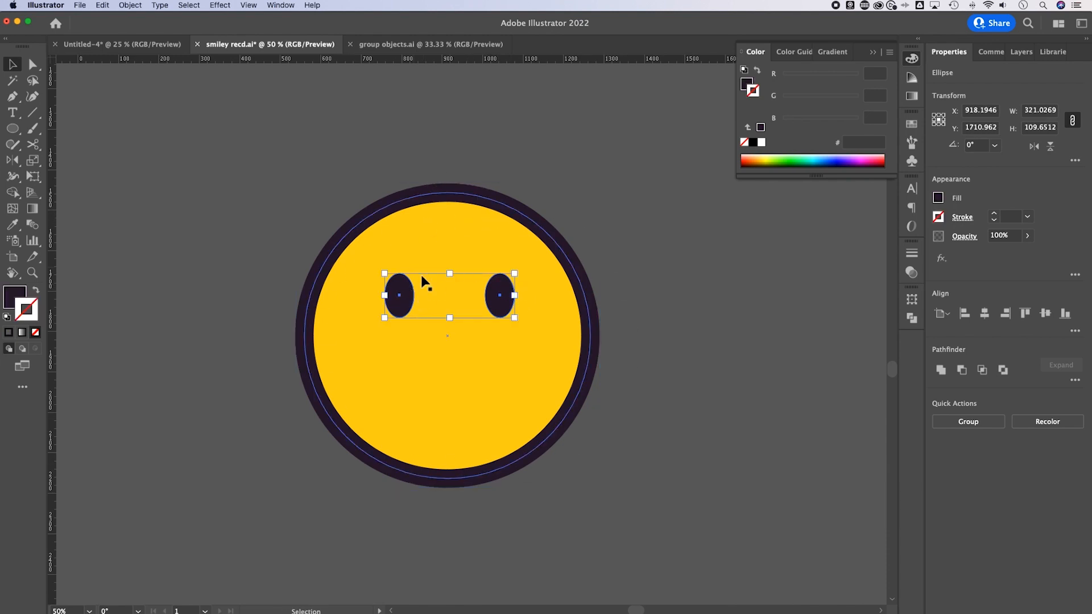
click(585, 163)
Group the two dark eye ellipses
click(398, 293)
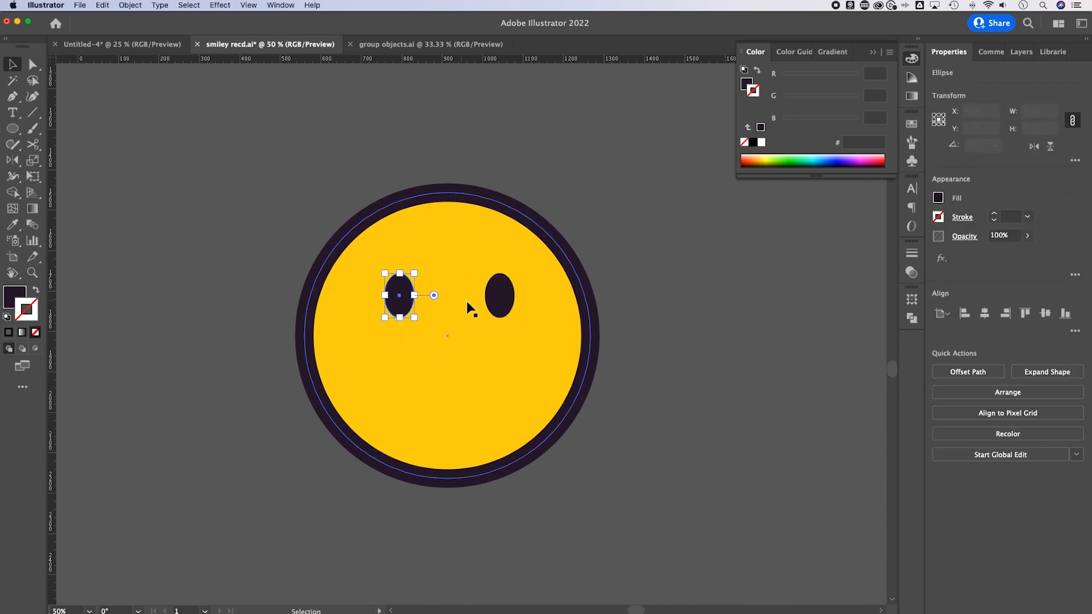
shift+click(511, 295)
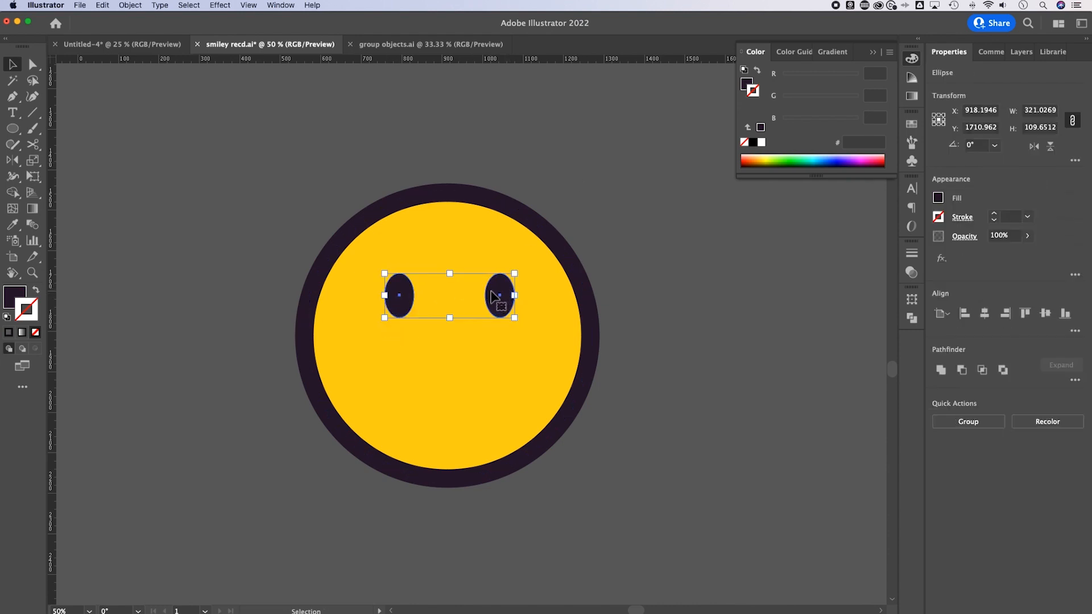
right_click(497, 292)
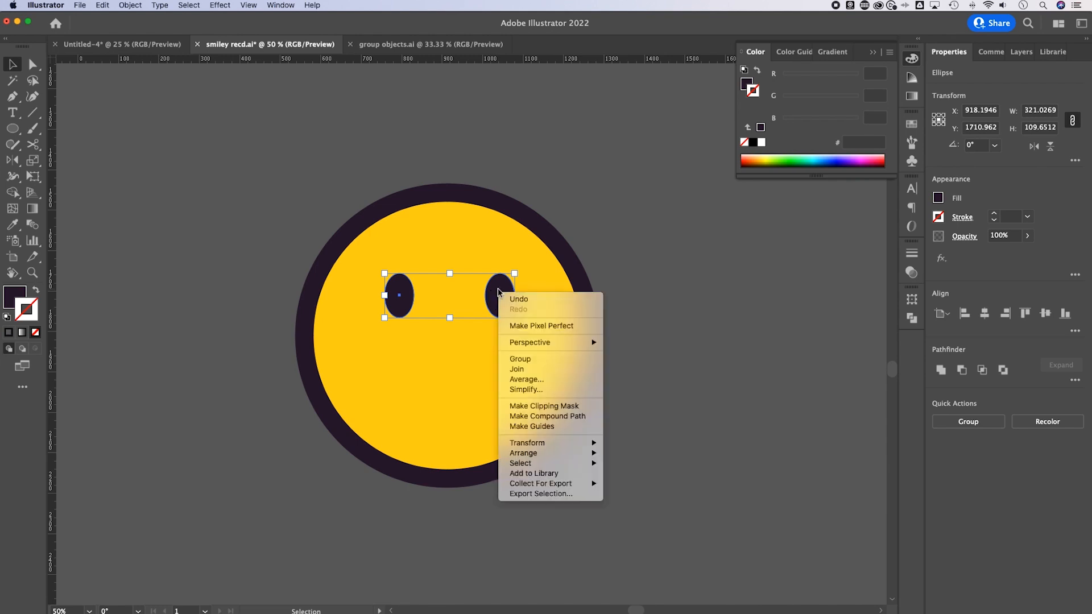
click(522, 358)
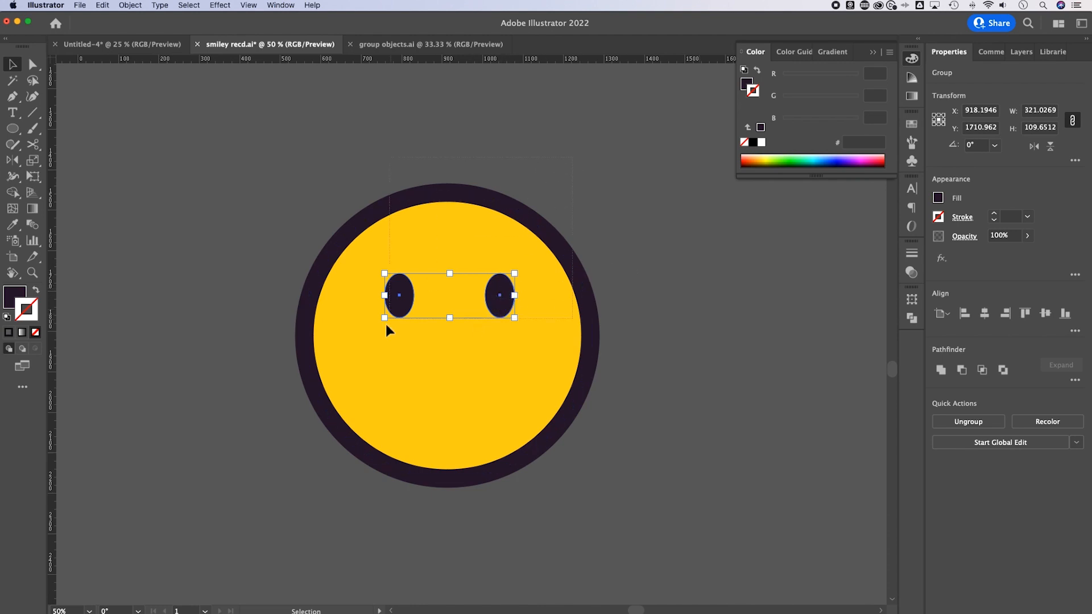
Centre the grouped eyes horizontally on the yellow circle
shift+click(373, 343)
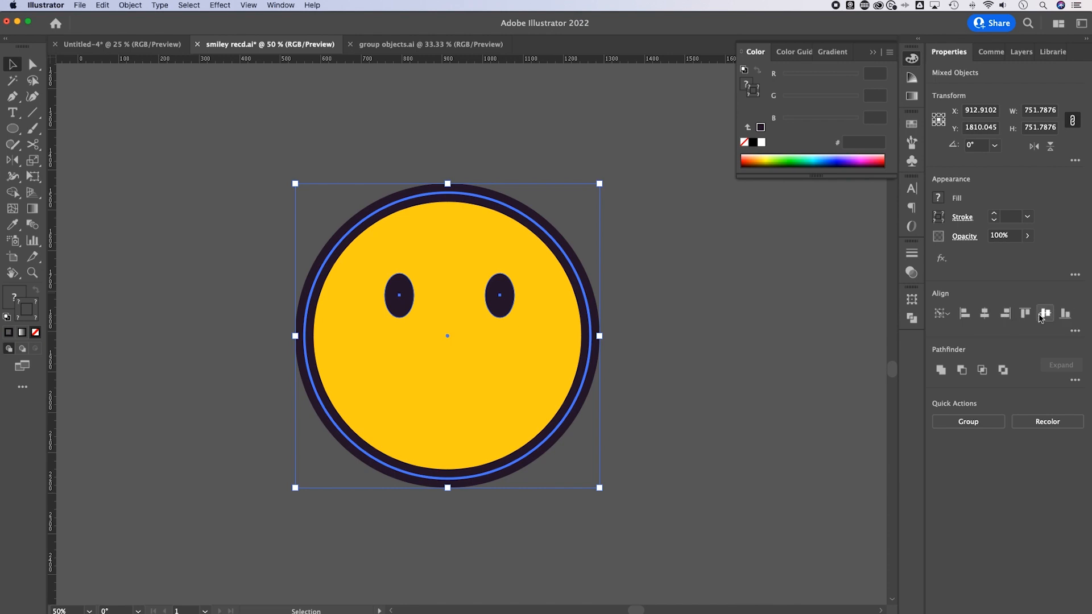
click(1076, 332)
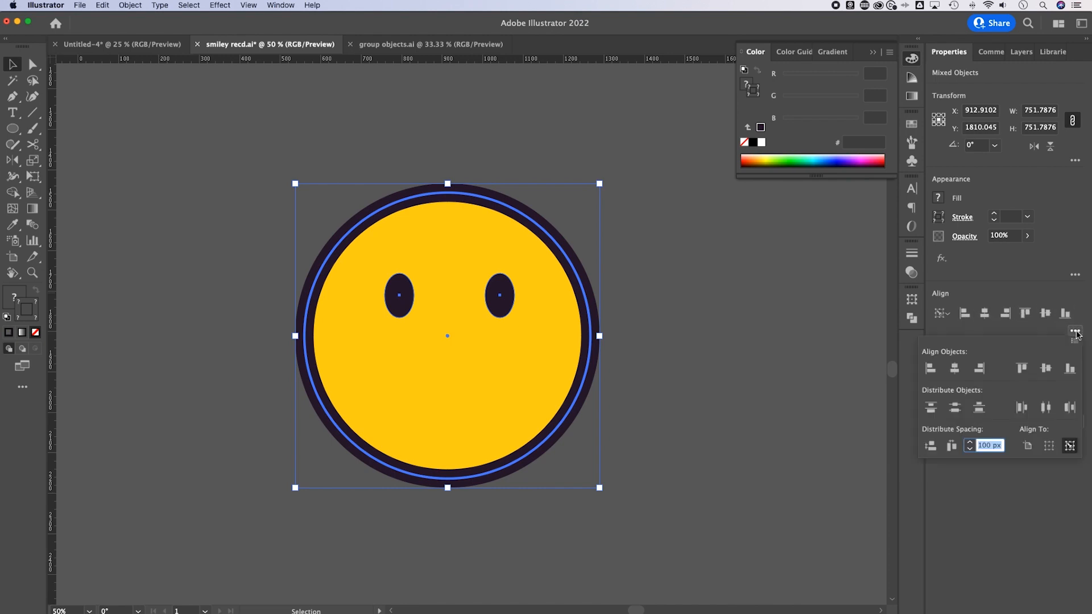
click(958, 369)
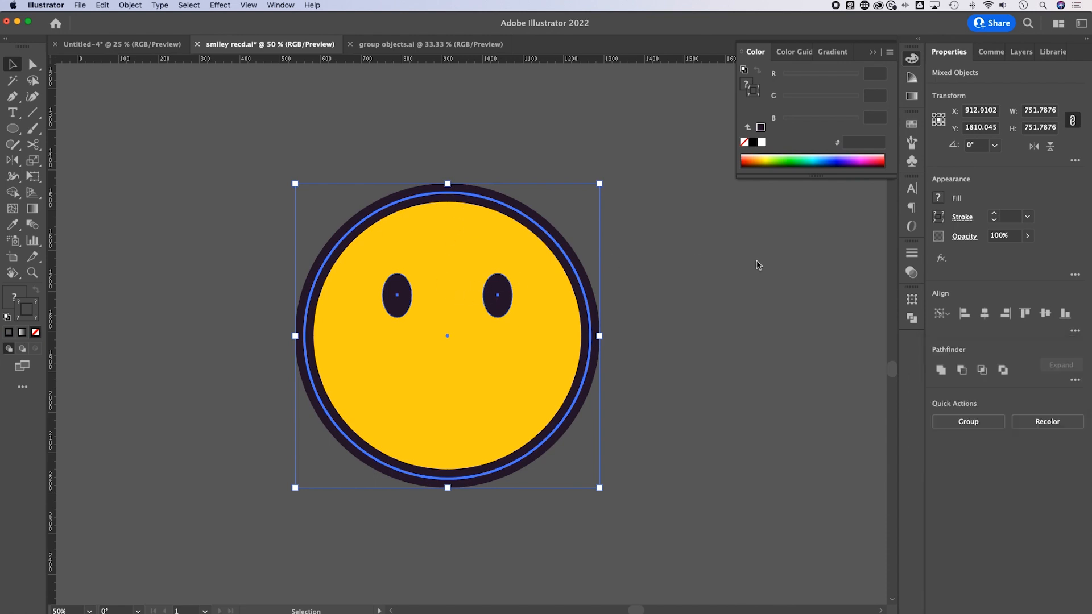
click(718, 289)
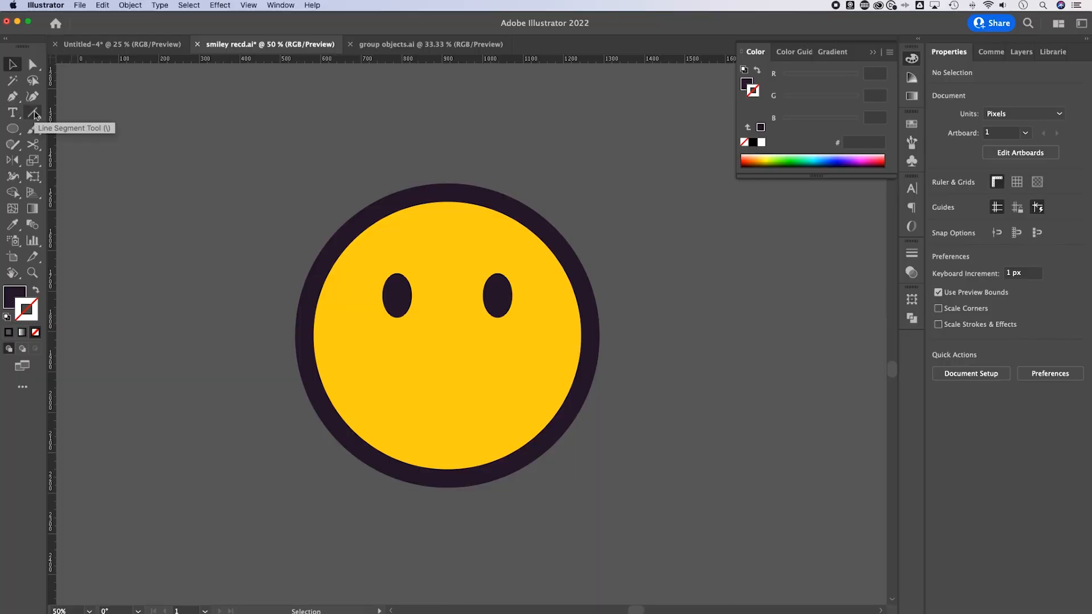
Draw a horizontal mouth line about 396 px long below the eyes, and copy the face circle's fill and stroke onto it
click(34, 113)
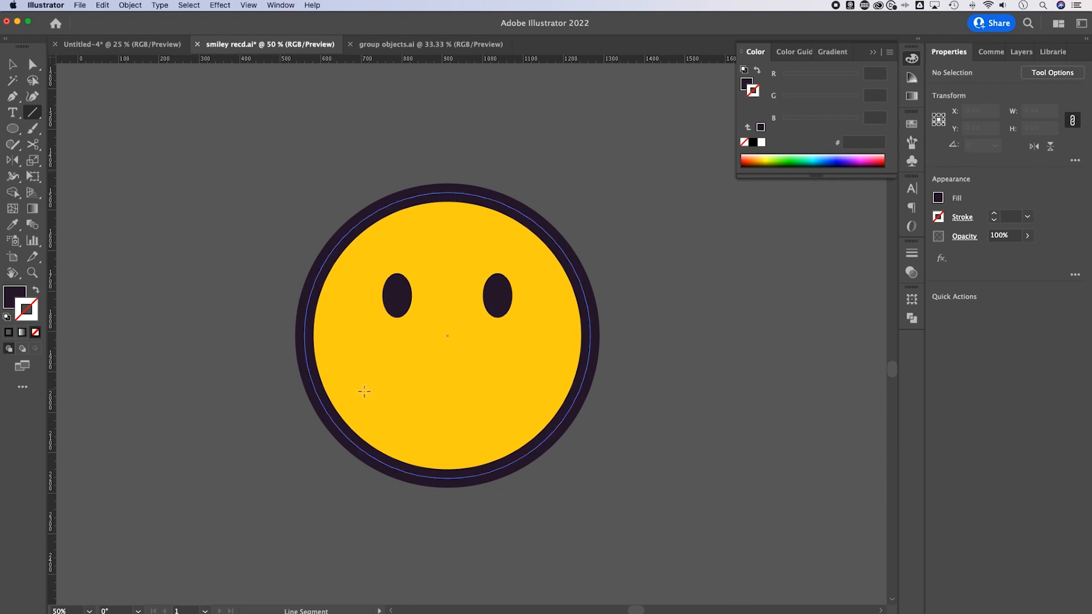
mouse_move(364, 391)
mouse_down()
mouse_move(540, 382)
mouse_move(542, 404)
mouse_move(487, 258)
mouse_move(530, 348)
mouse_move(502, 290)
mouse_move(502, 385)
mouse_move(398, 383)
mouse_move(525, 382)
mouse_up()
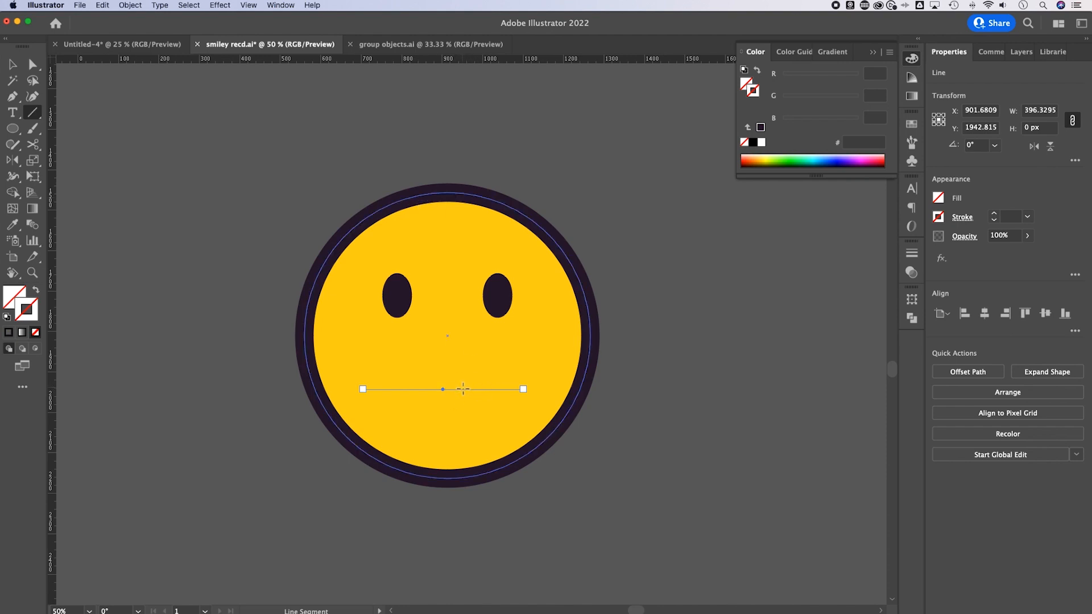
key(i)
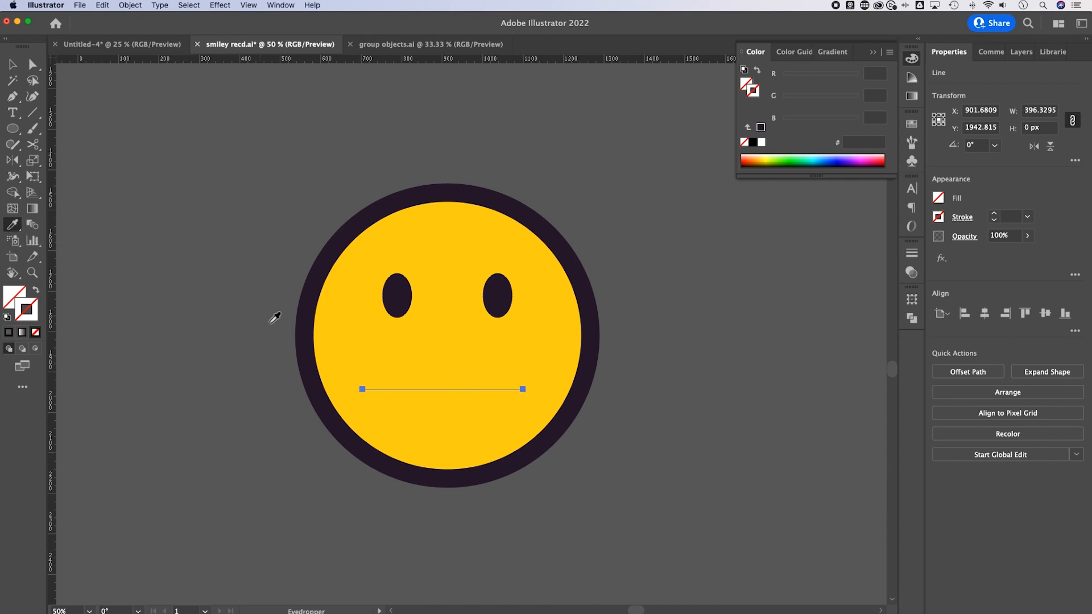
click(324, 314)
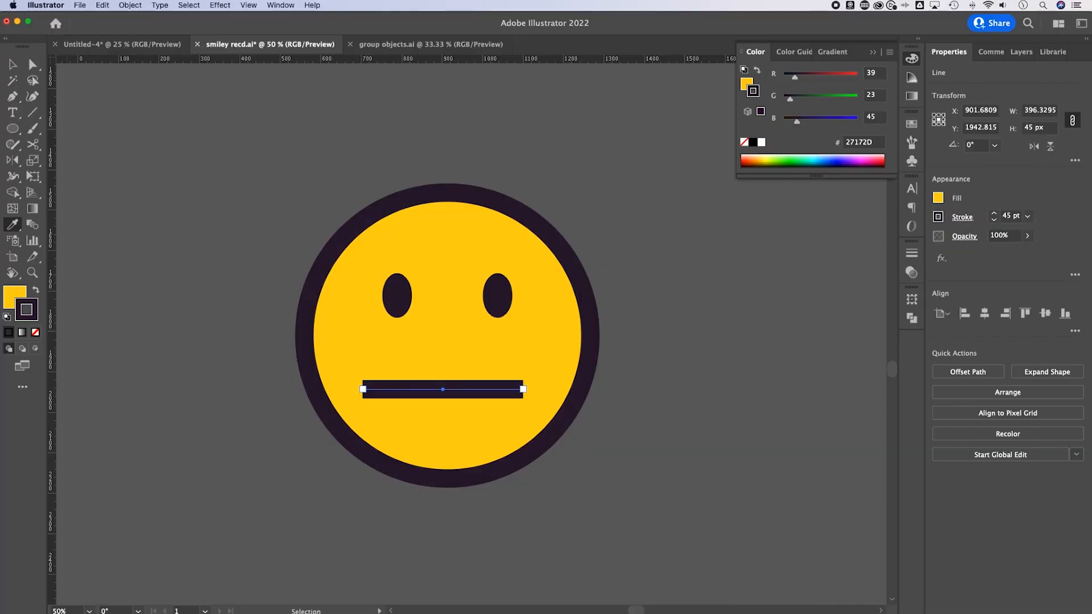
Remove the yellow fill from the mouth line so it carries only the dark stroke
click(19, 294)
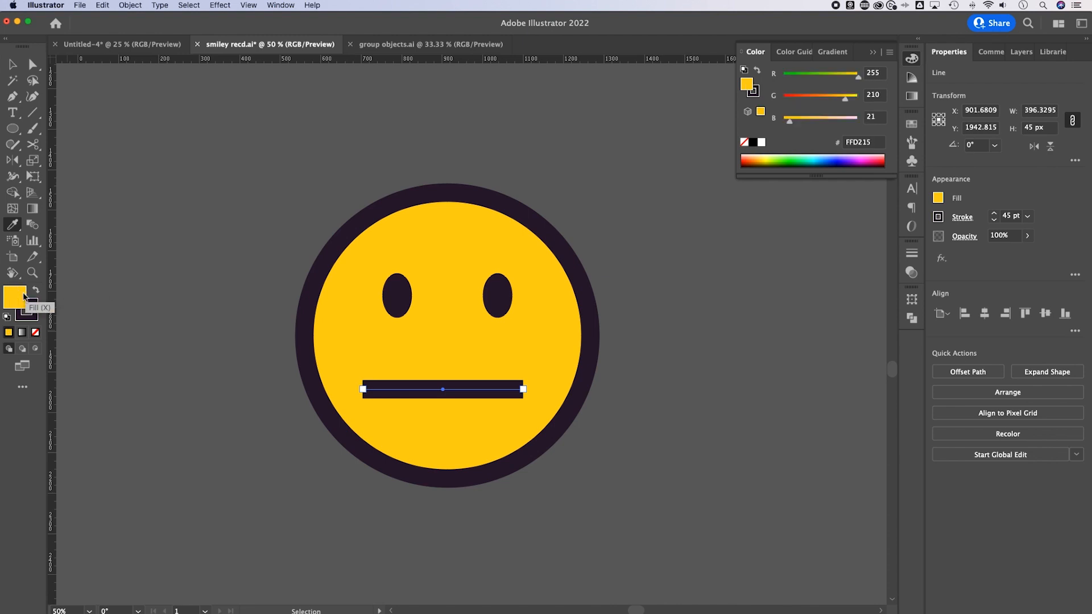
click(35, 332)
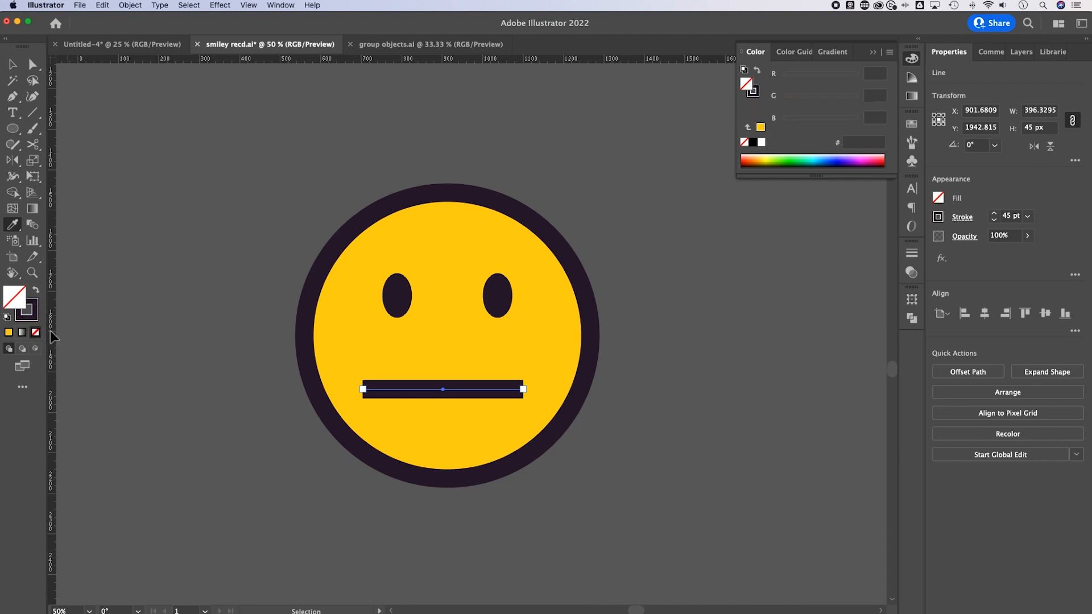
click(13, 65)
click(696, 425)
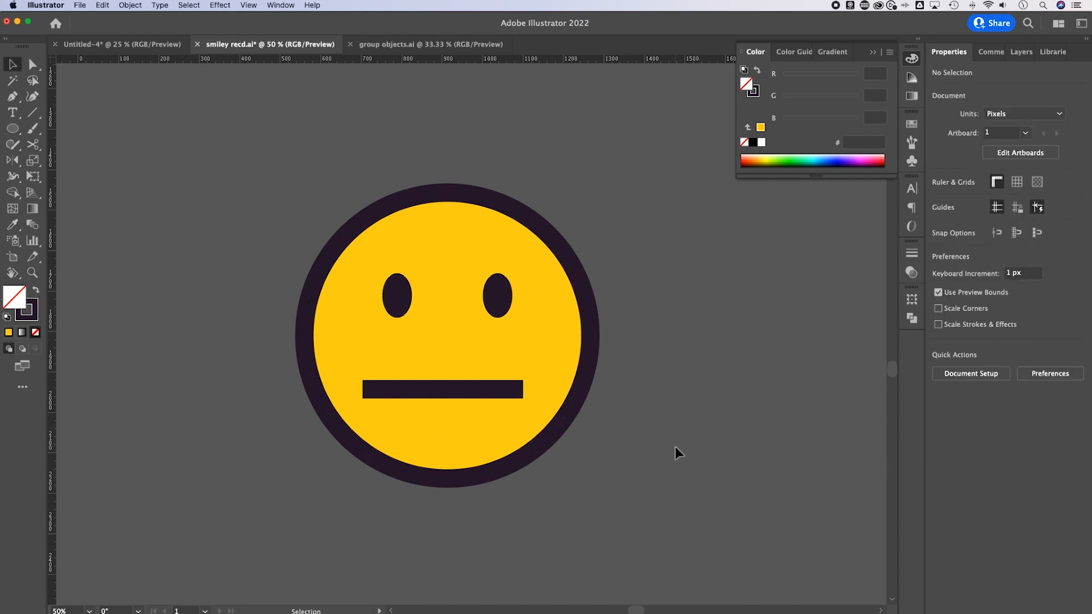
Give the mouth line's stroke round caps
click(514, 394)
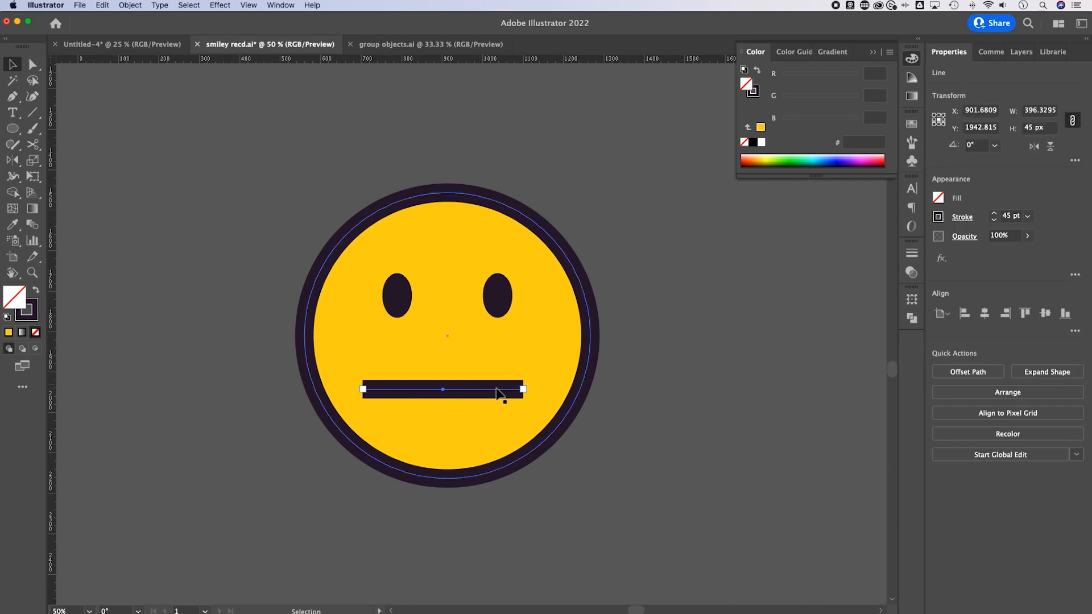
click(966, 221)
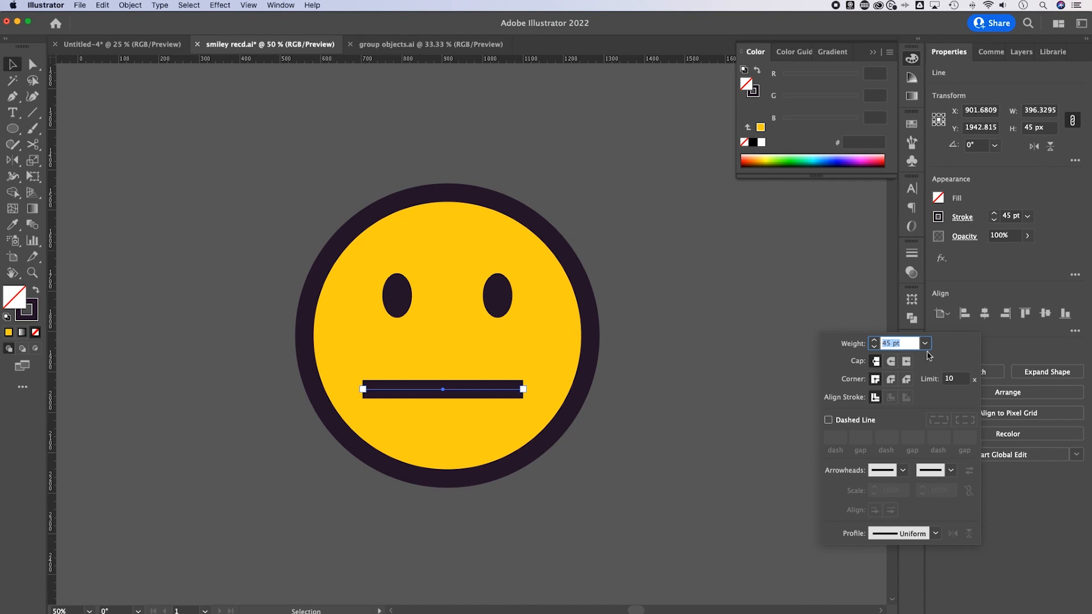
click(891, 362)
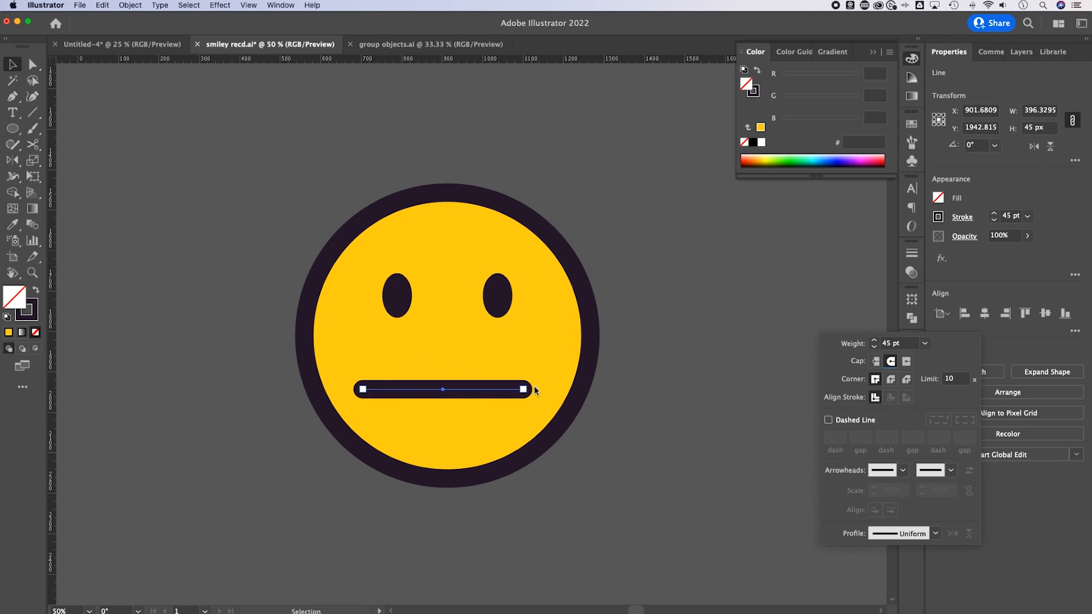
click(685, 331)
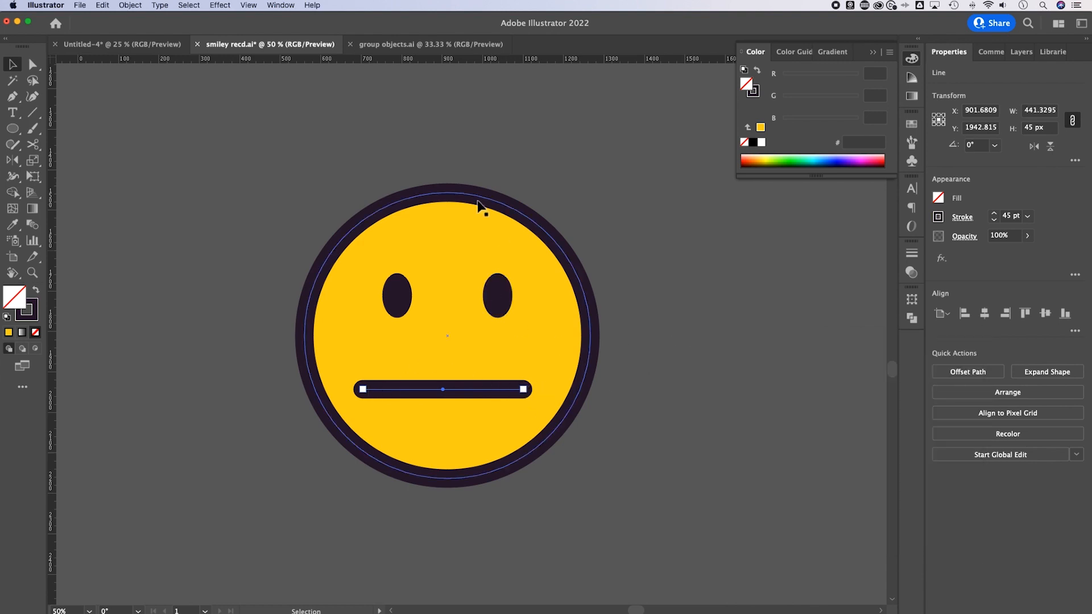
Shorten the mouth line evenly at both ends to about 346 px overall
click(728, 370)
click(492, 393)
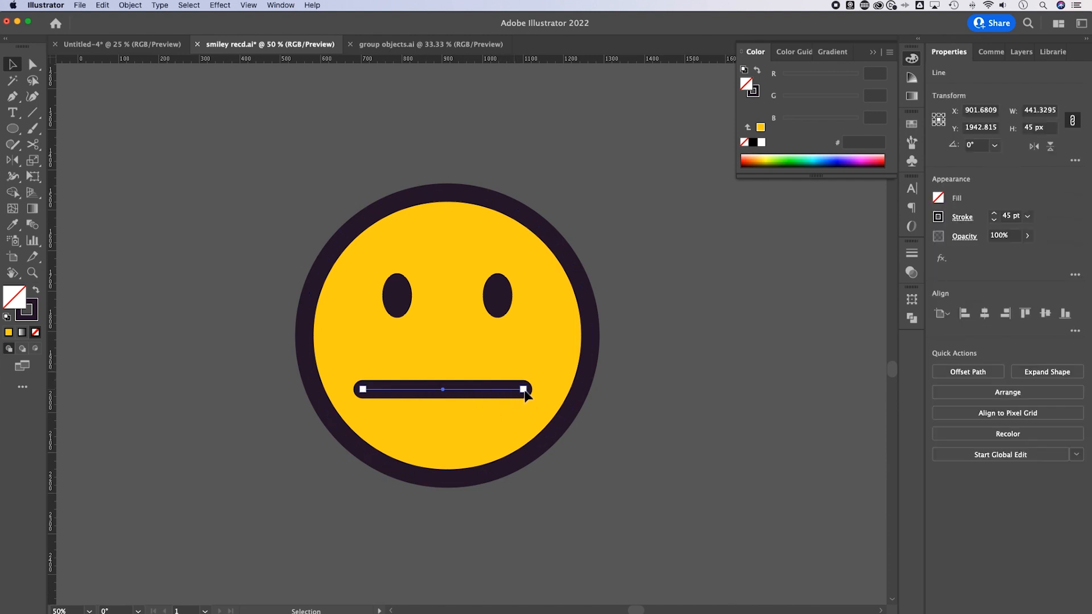
drag(523, 391, 494, 391)
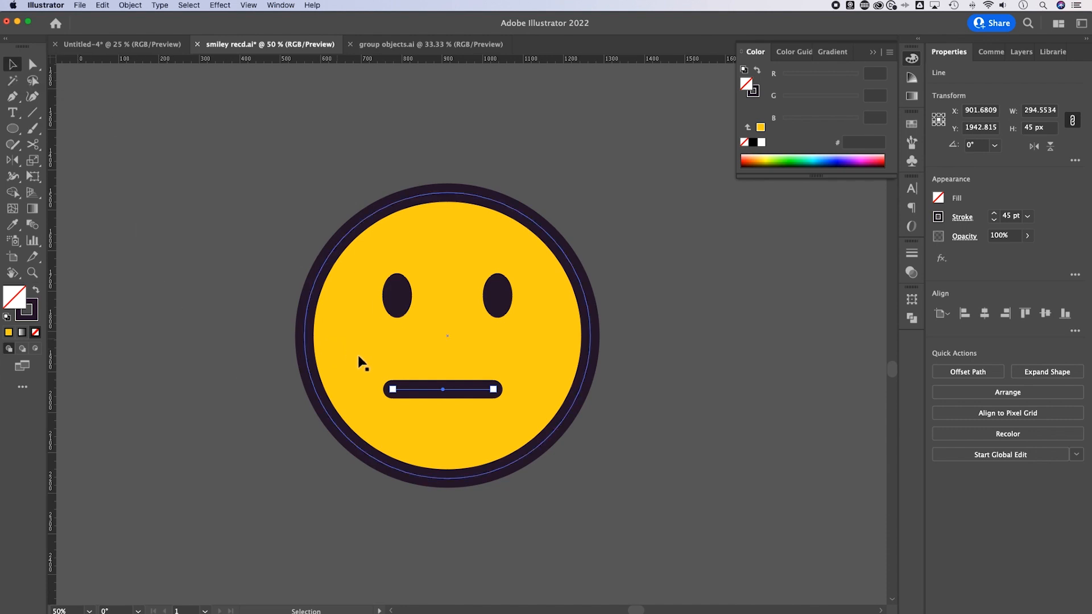
drag(493, 391, 504, 391)
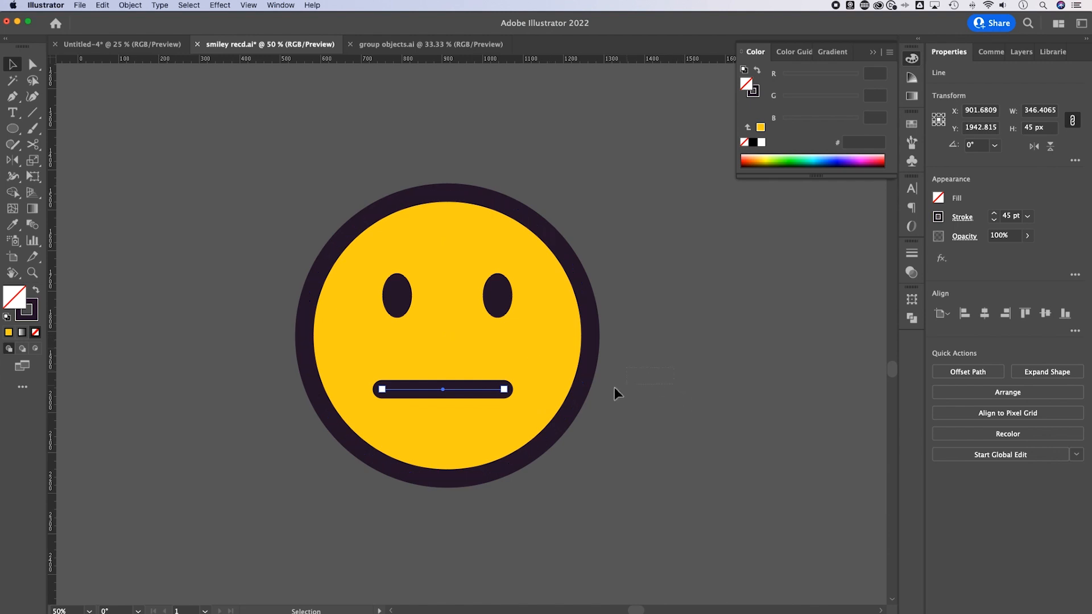
Centre the mouth line horizontally on the yellow circle
click(458, 444)
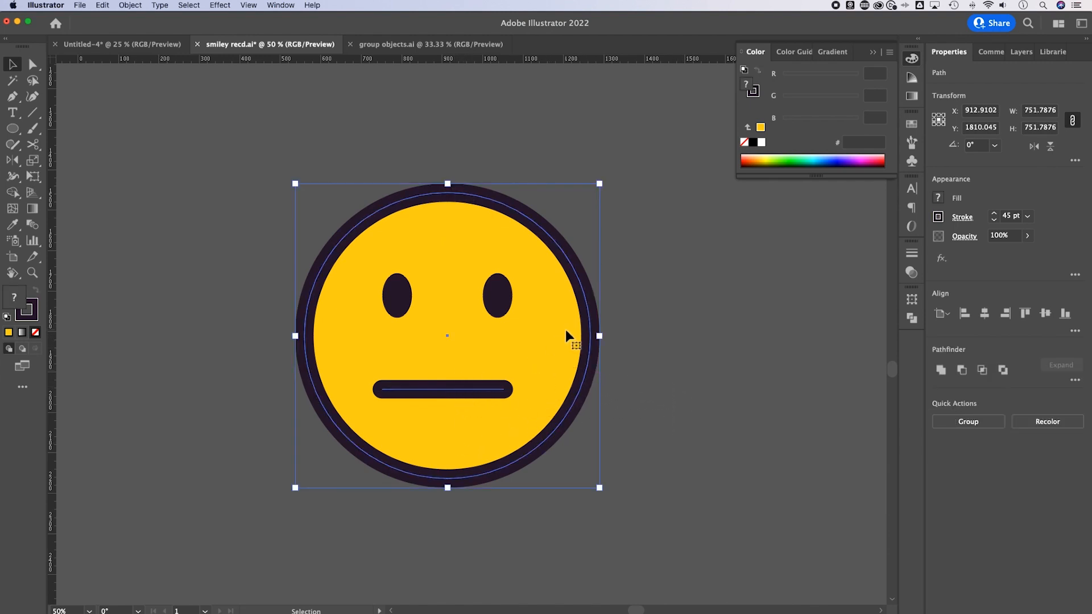
click(984, 315)
click(712, 361)
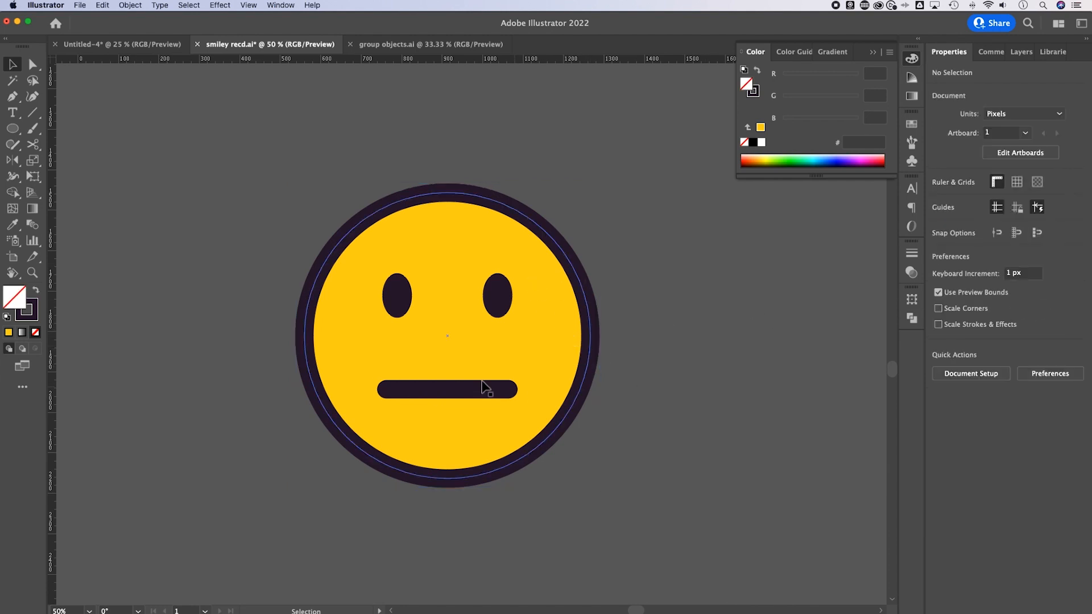
Duplicate the complete face and place the copy level with it, about 927 px to the right
key(super+minus)
key(super+minus)
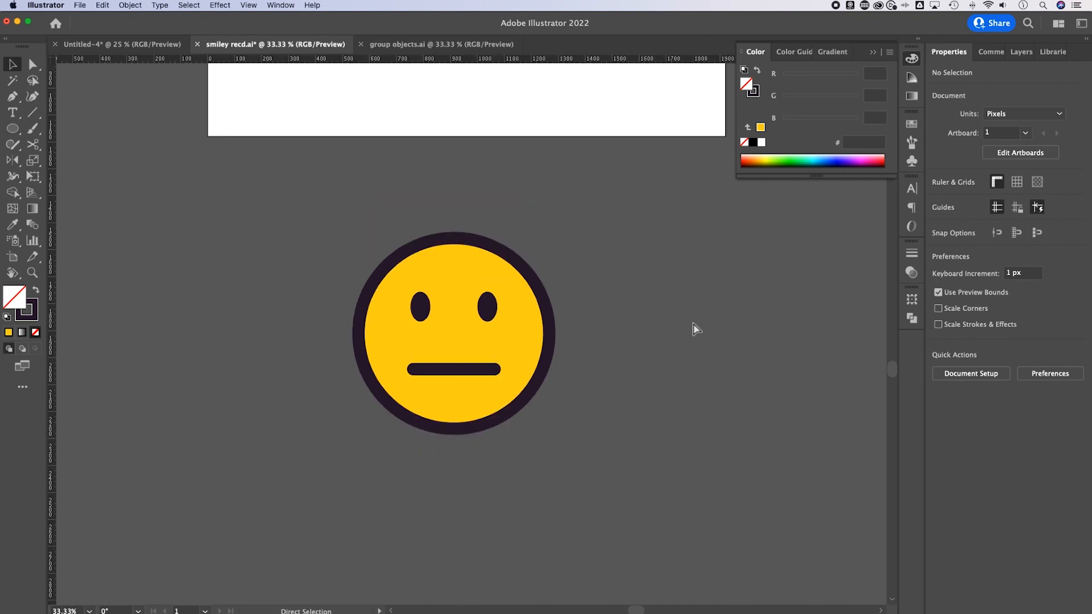
drag(581, 373, 603, 334)
drag(618, 398, 340, 214)
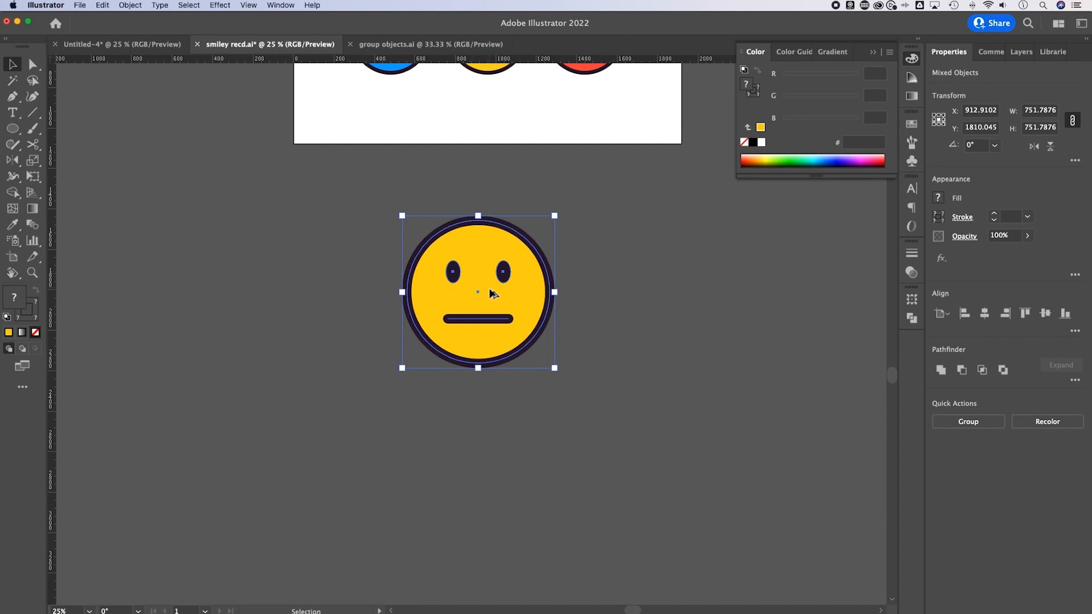
drag(480, 300, 663, 301)
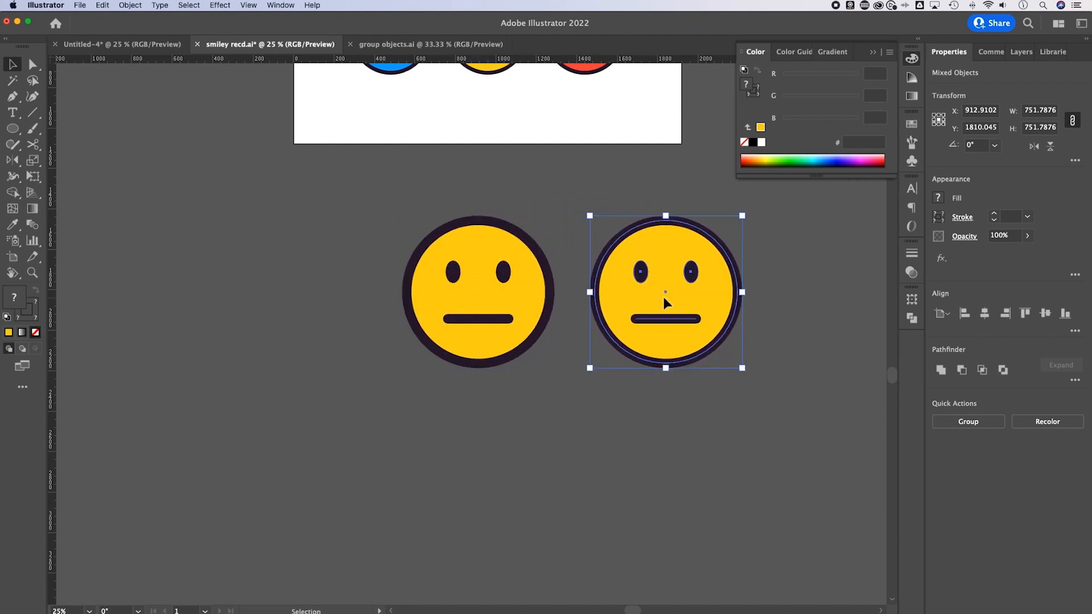
click(831, 317)
key(space)
drag(767, 341, 652, 353)
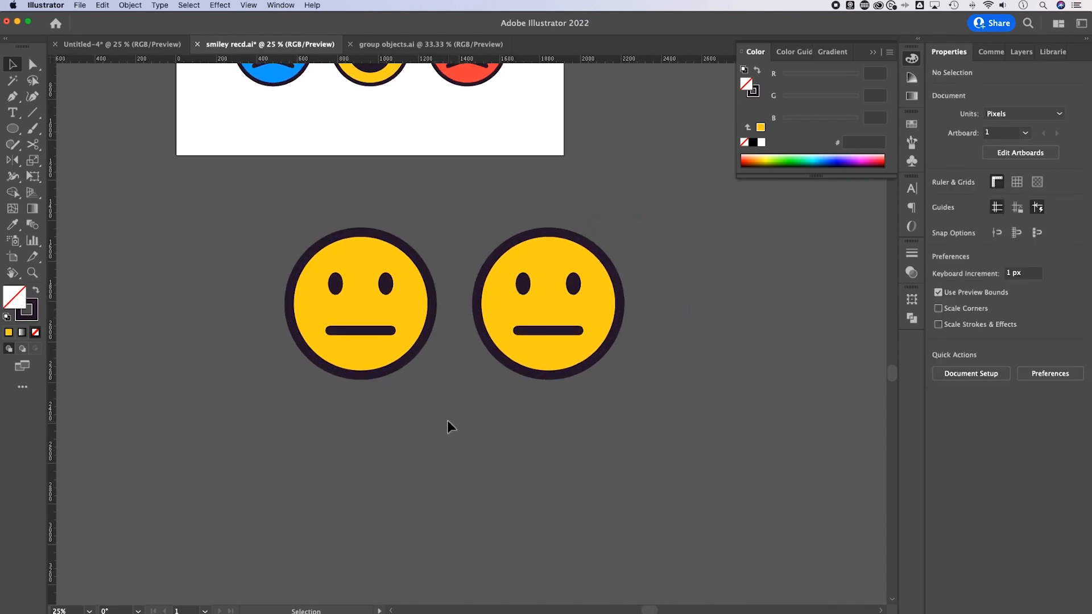
drag(448, 426, 248, 215)
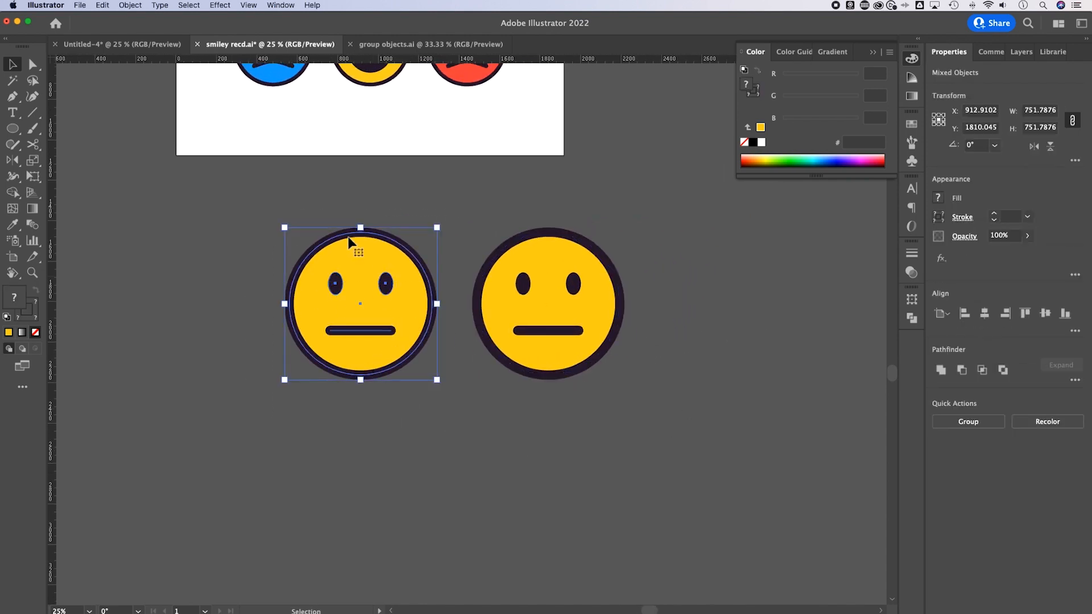
click(656, 395)
drag(486, 237, 626, 333)
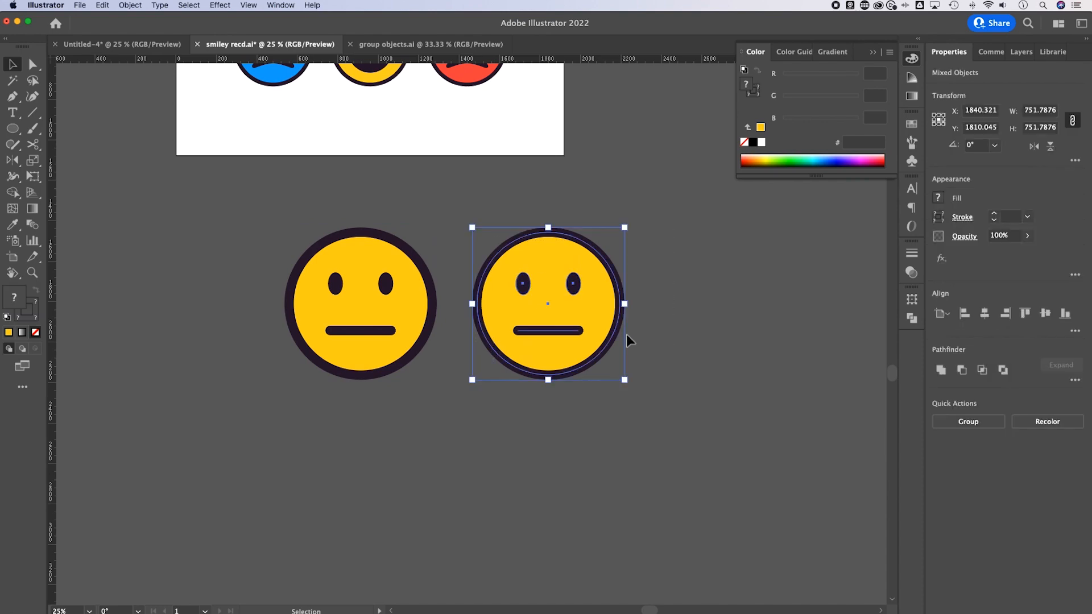
Convert the copied face's straight mouth line into a curve segment with direction handles, working from its midpoint
key(a)
key(super+=)
key(super+=)
key(super+=)
drag(728, 291, 521, 355)
click(742, 336)
click(476, 395)
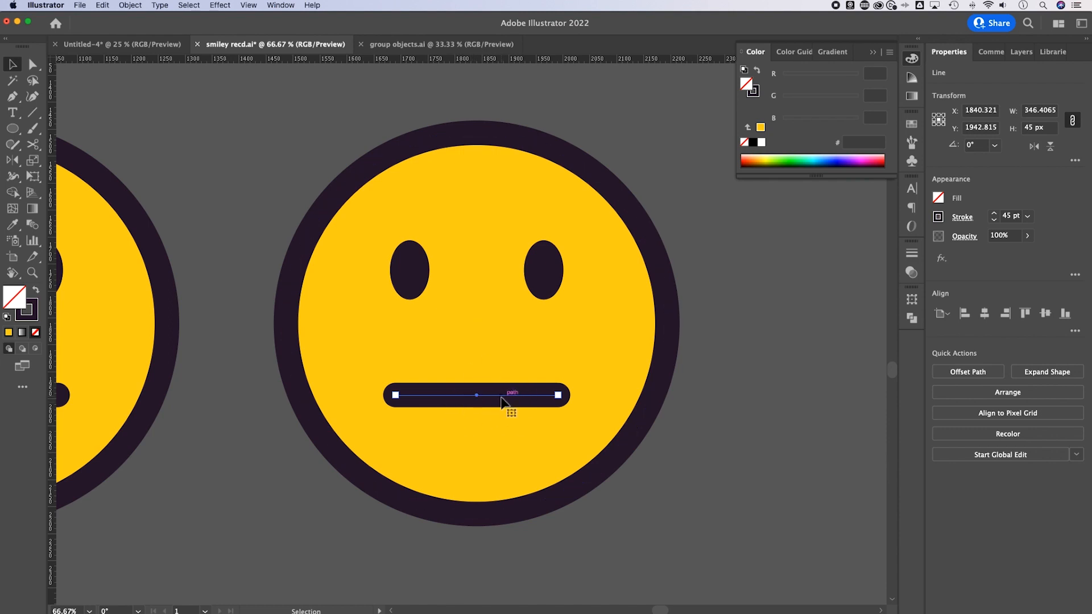
key(p)
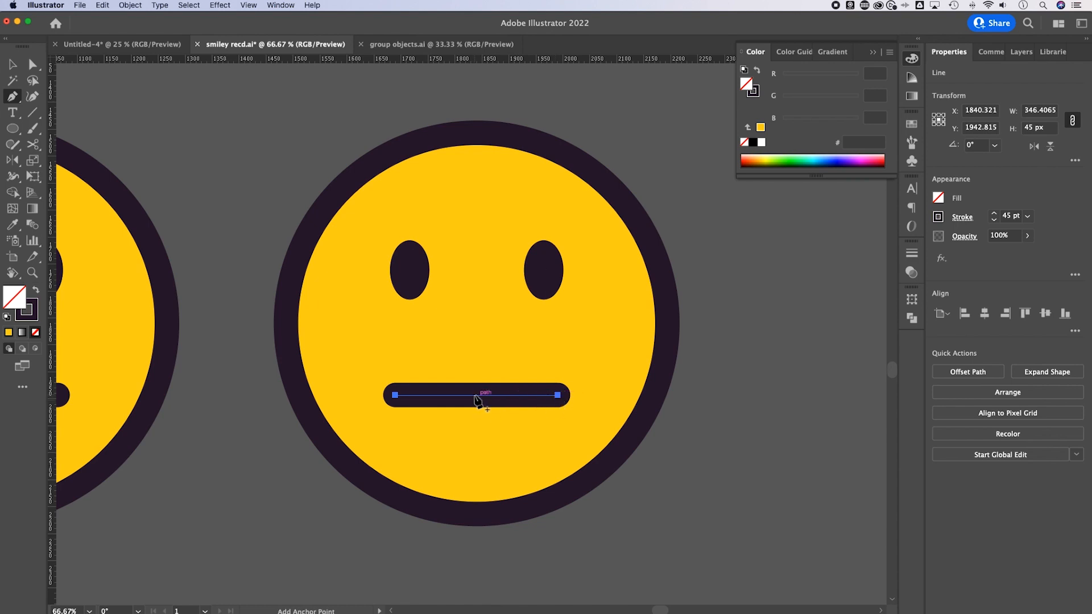
key(alt)
click(14, 100)
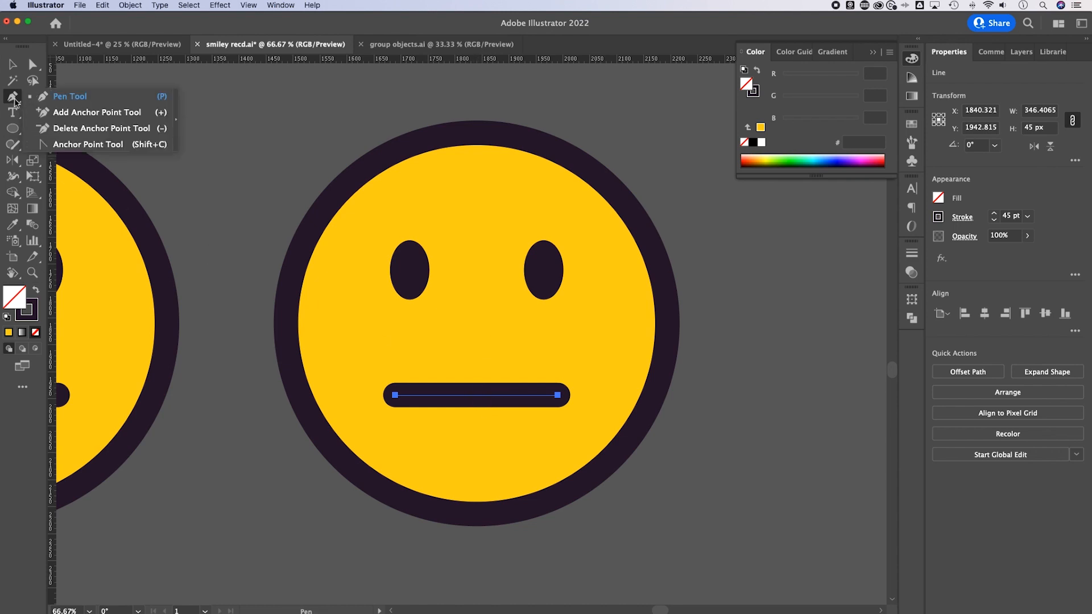
click(66, 97)
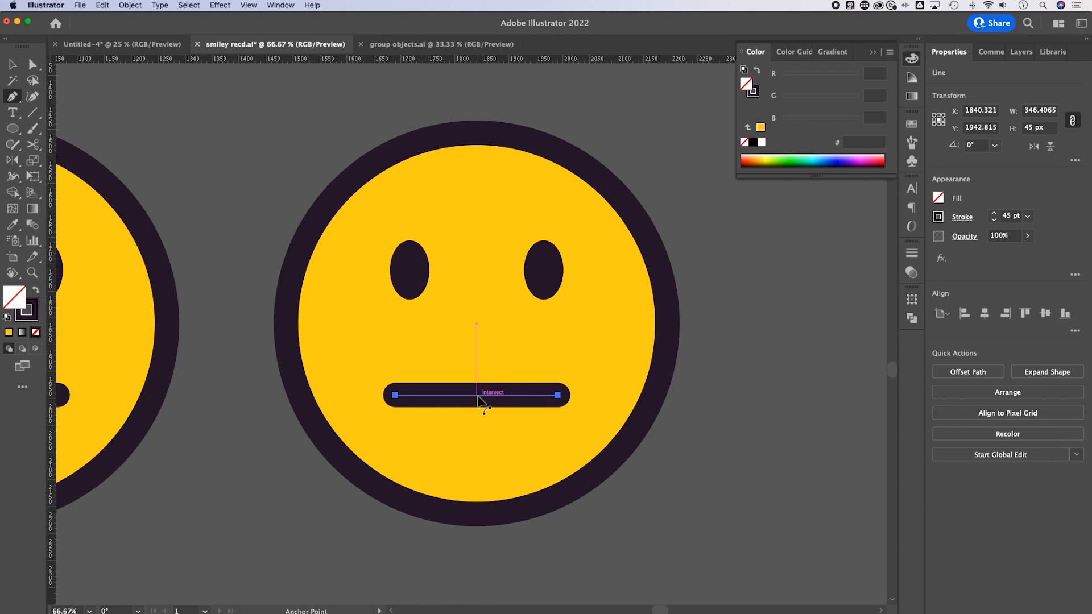
drag(477, 396, 480, 402)
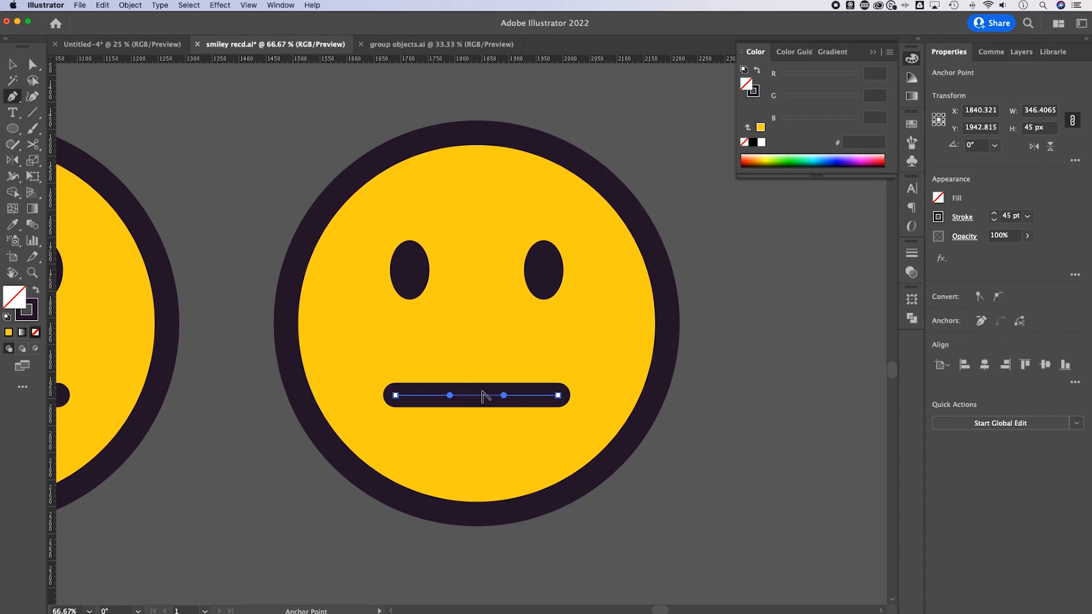
Check that Smart Guides are enabled, and bend the copied face's mouth straight down at its midpoint into a smile about 122 px high
click(248, 5)
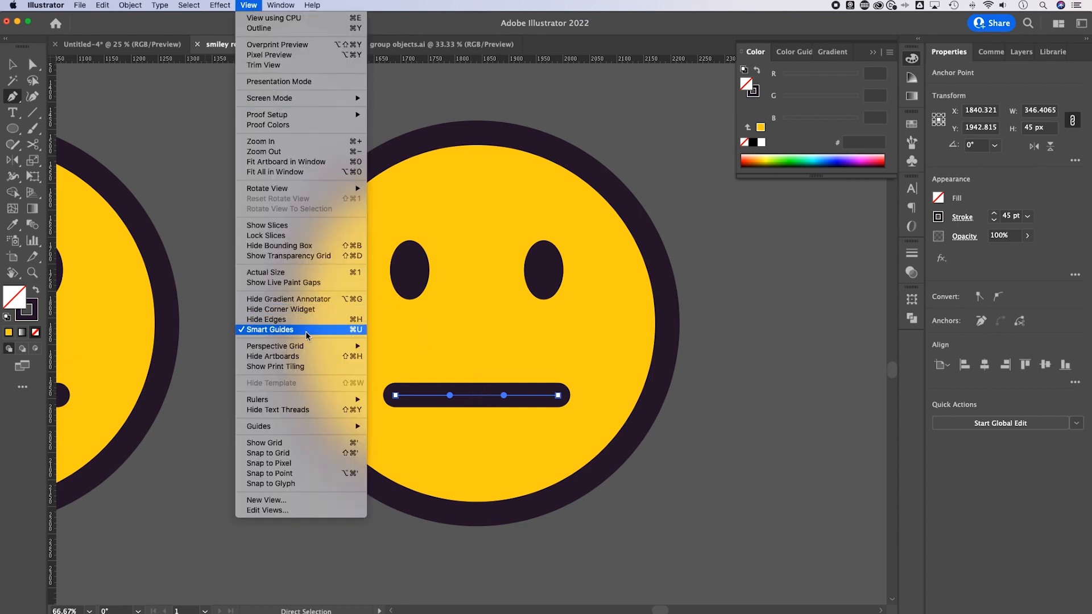
click(241, 329)
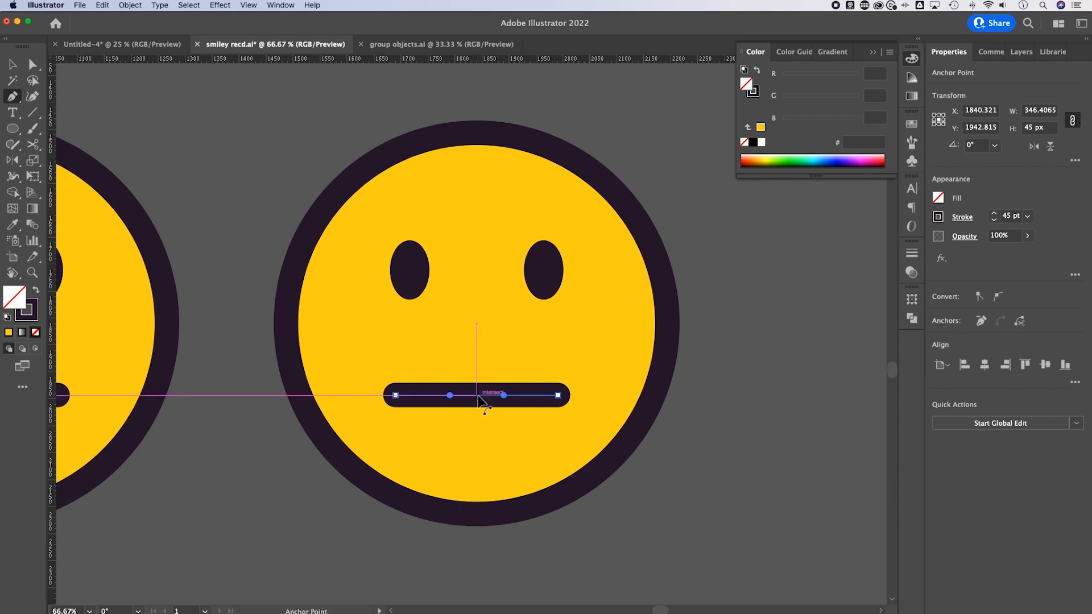
drag(477, 398, 478, 441)
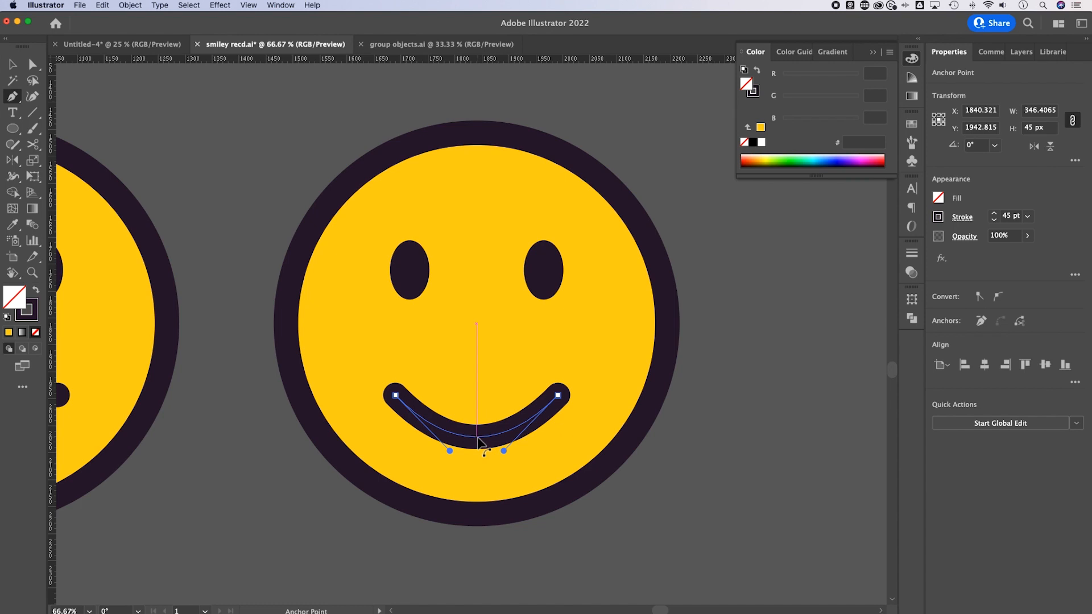
mouse_move(477, 441)
mouse_down()
mouse_move(477, 433)
mouse_move(477, 470)
mouse_move(475, 408)
mouse_move(476, 438)
mouse_up()
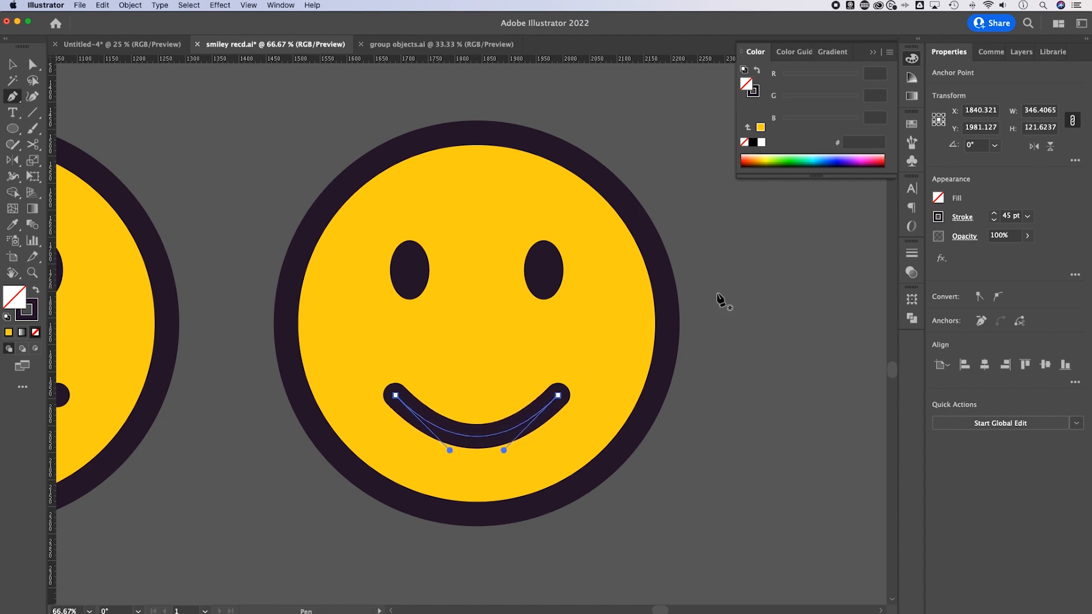
Duplicate the complete smiling face and place the copy level with it, about 919 px to the right
key(v)
click(751, 366)
key(super+minus)
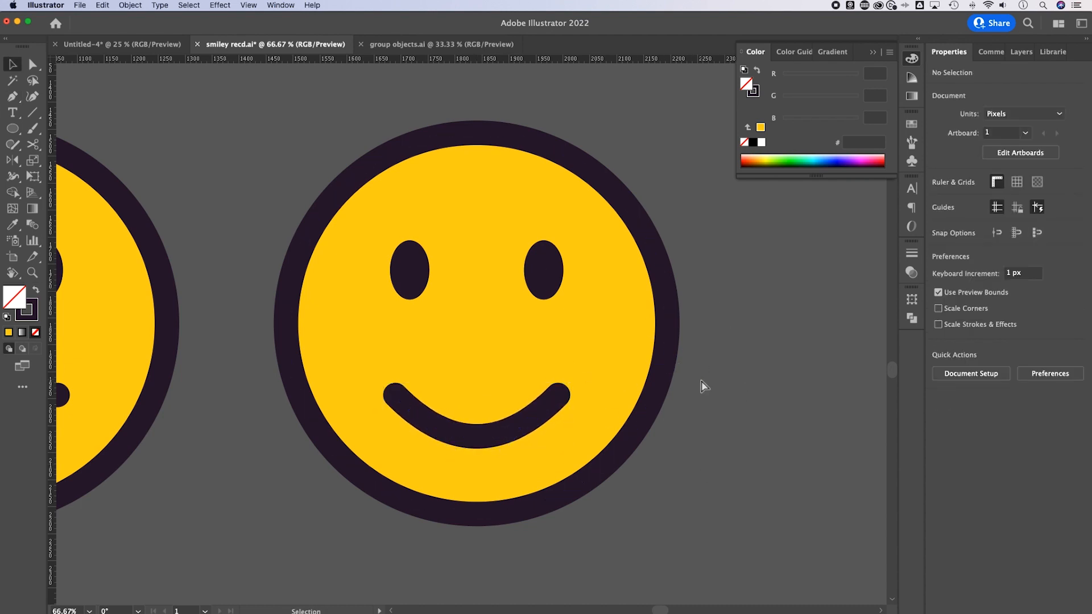
scroll(590, 420, right, 3)
drag(500, 422, 649, 267)
scroll(665, 341, right, 3)
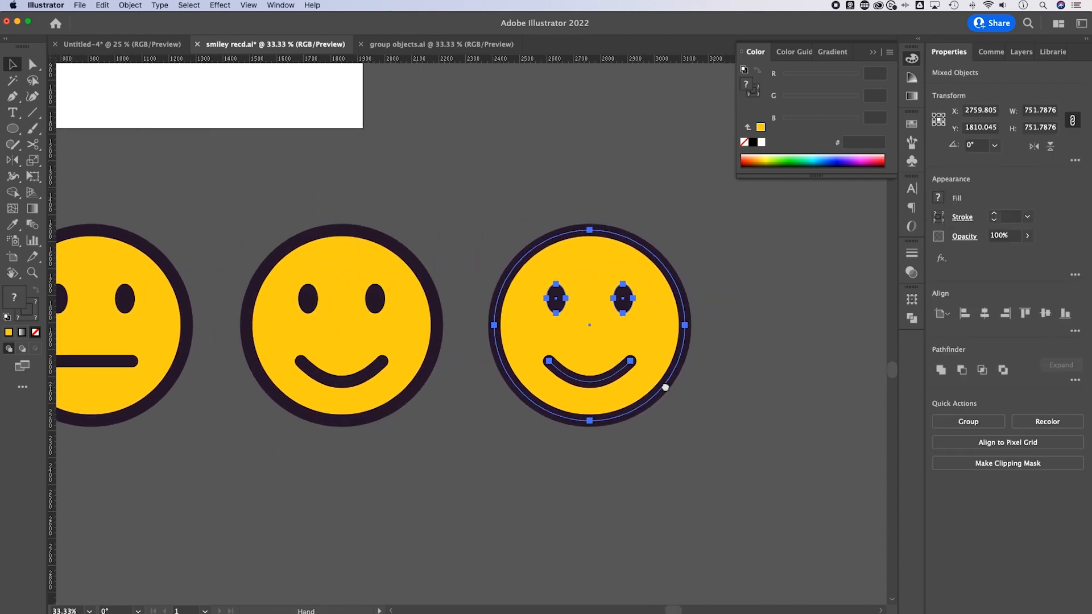
Widen the new copy's mouth stroke at its midpoint to about 91 pt with the Width tool, and deselect it
key(super+equal)
key(super+equal)
key(super+equal)
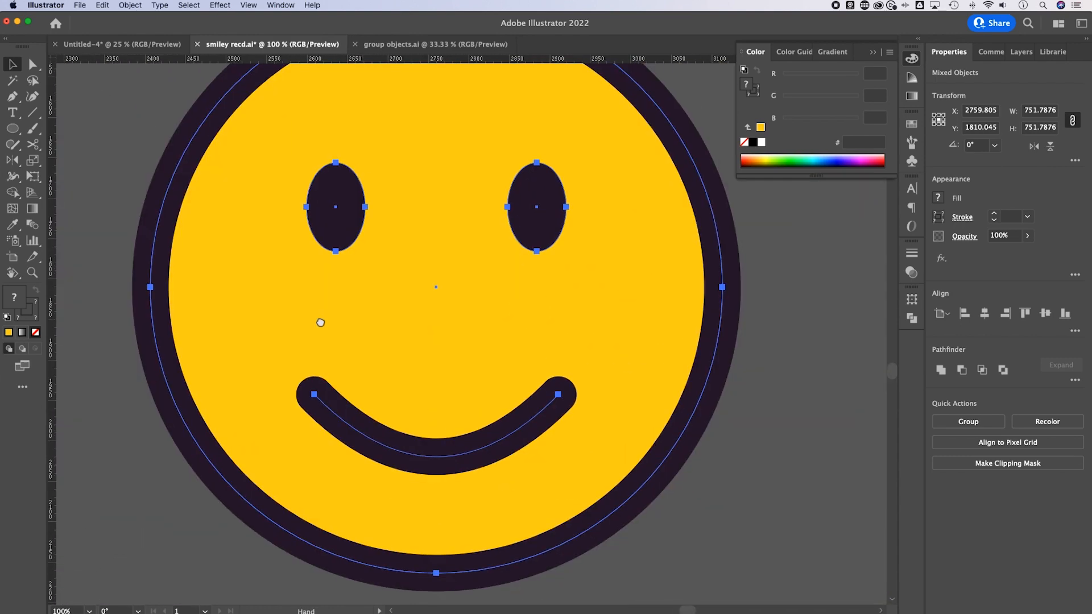
drag(321, 323, 265, 322)
click(771, 325)
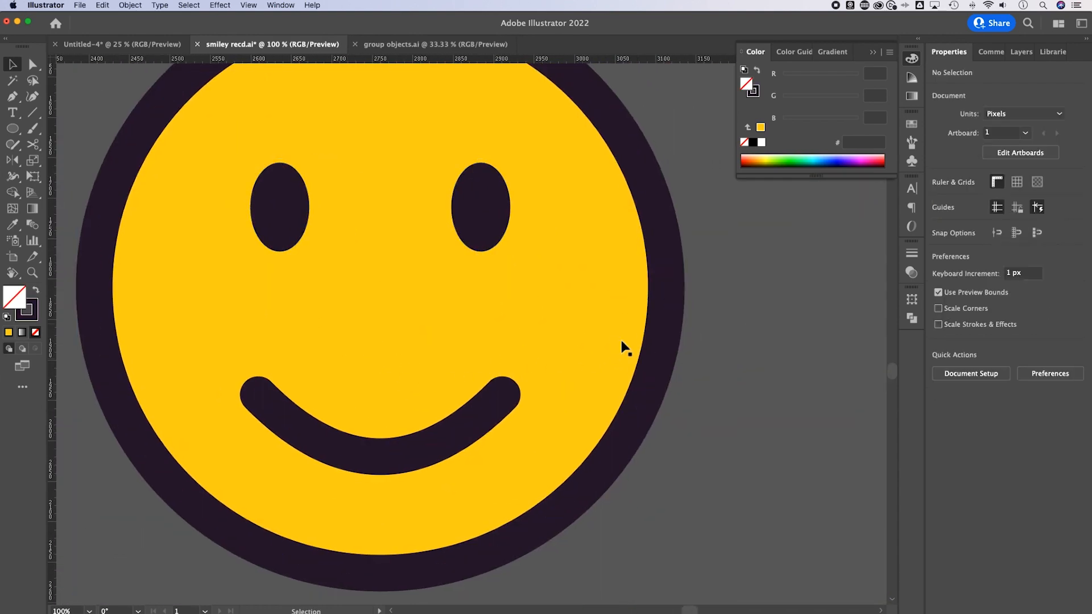
click(409, 452)
click(410, 454)
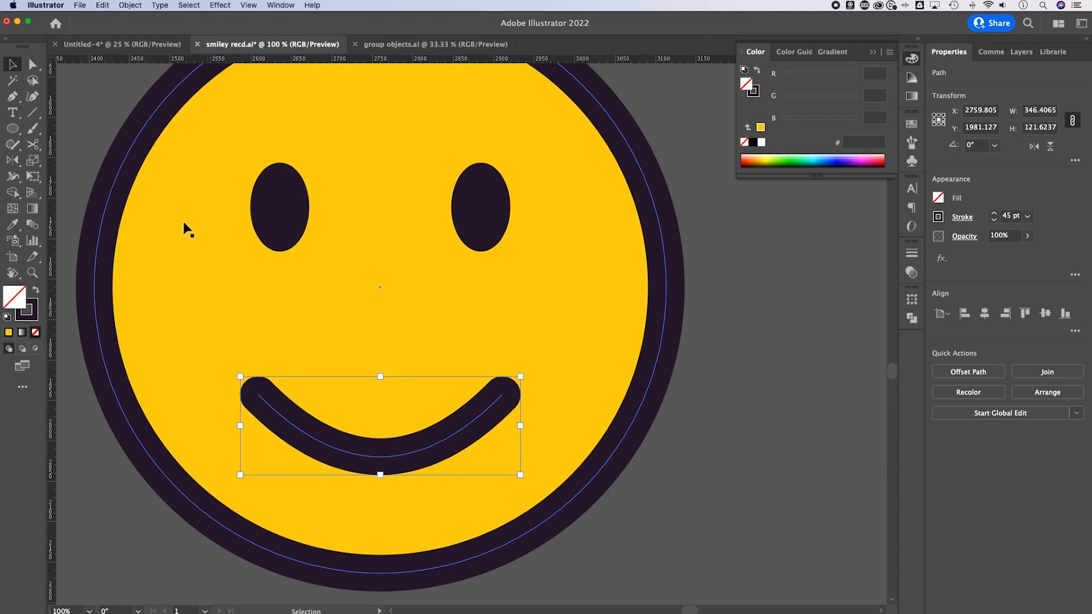
key(shift+w)
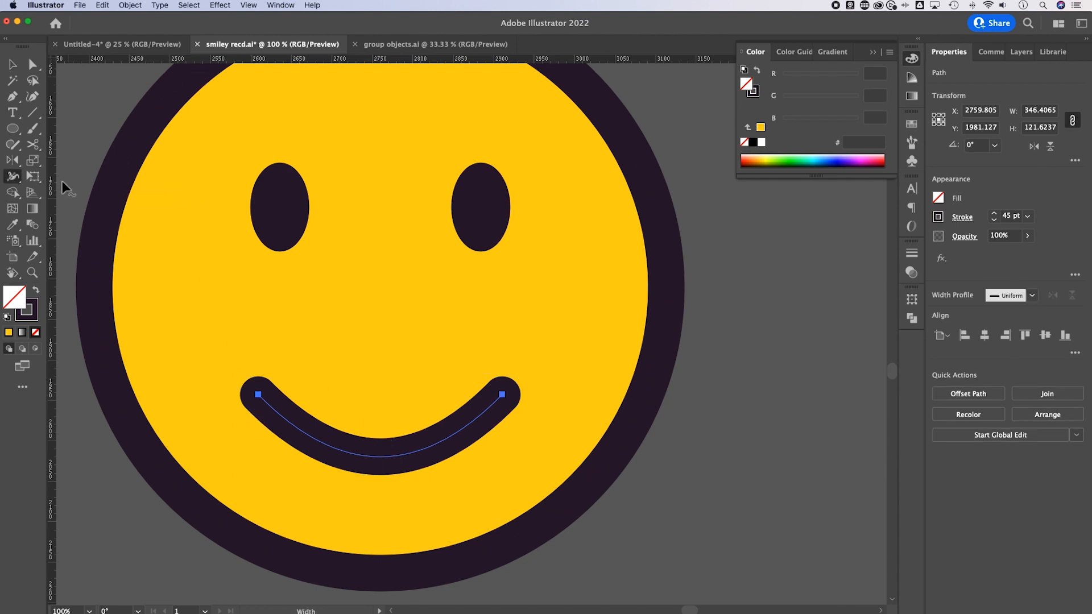
click(13, 180)
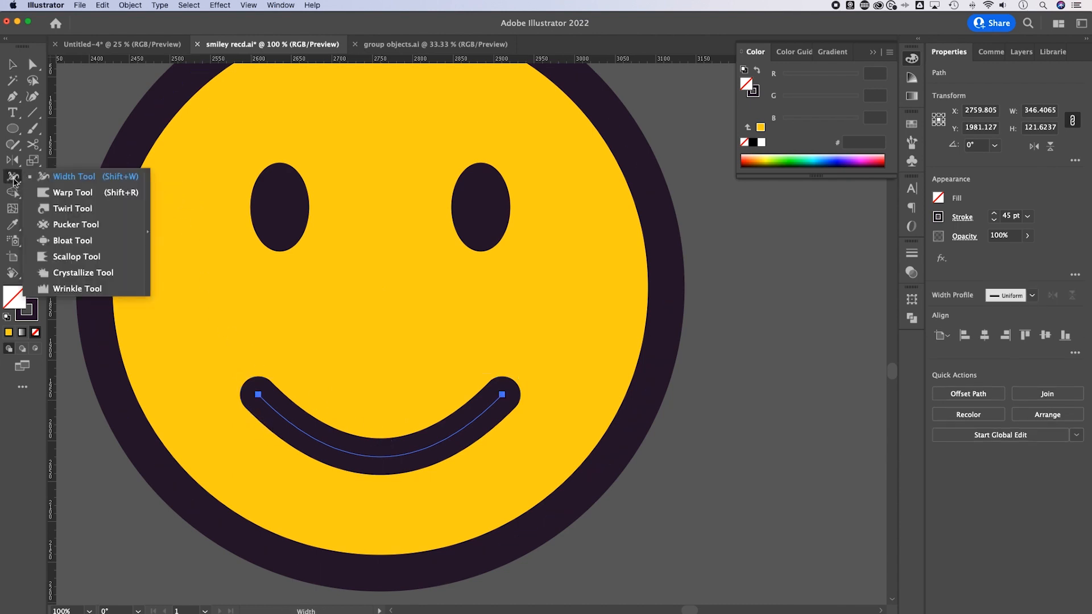
click(54, 179)
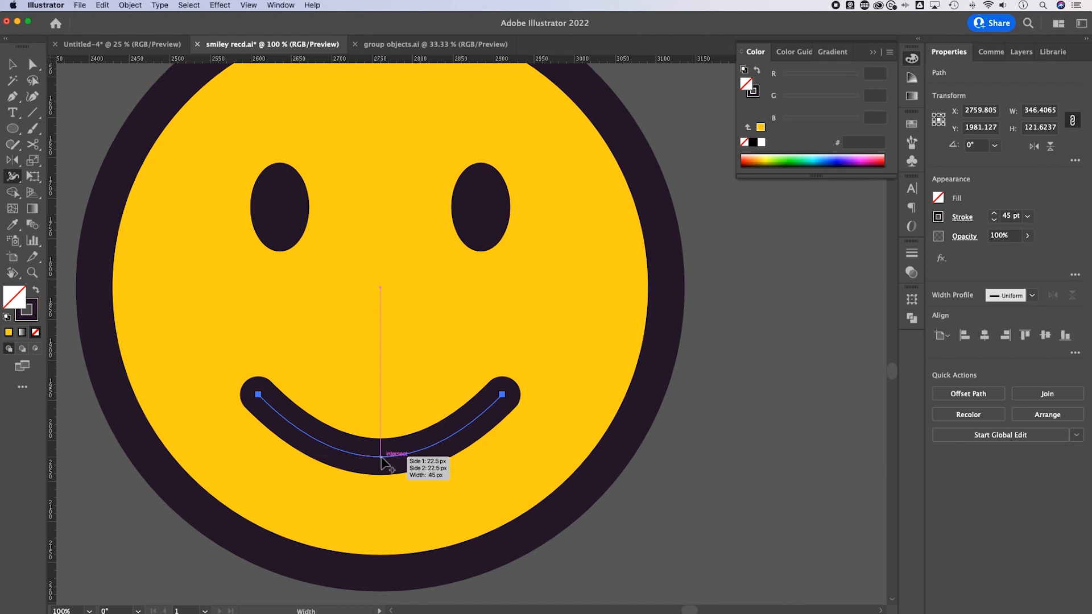
mouse_move(381, 456)
mouse_down()
mouse_move(381, 385)
mouse_move(382, 435)
mouse_move(382, 410)
mouse_move(382, 430)
mouse_move(379, 420)
mouse_up()
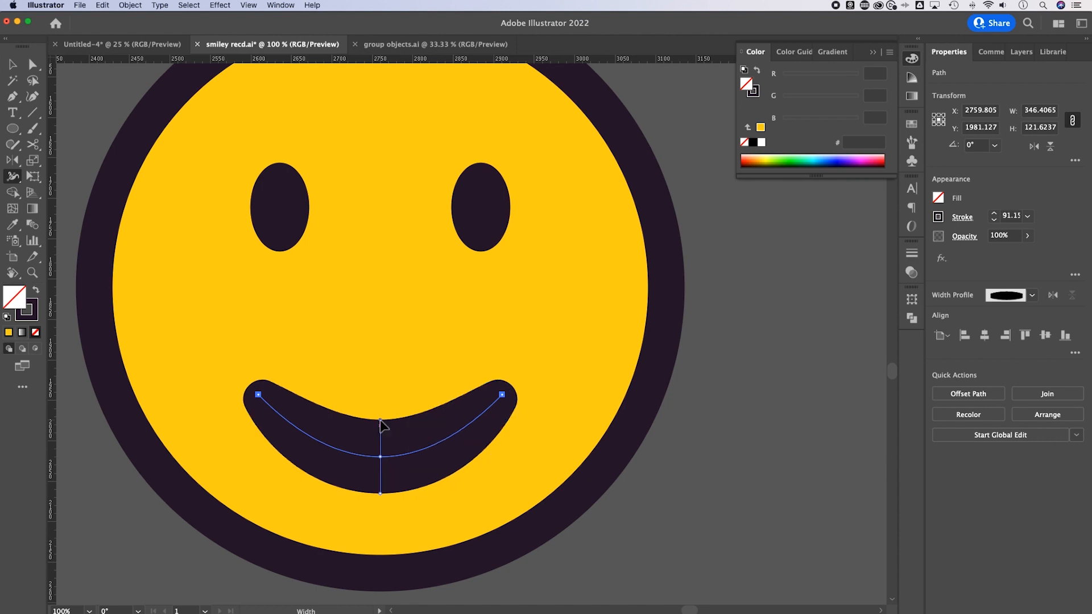
key(super+minus)
key(super+minus)
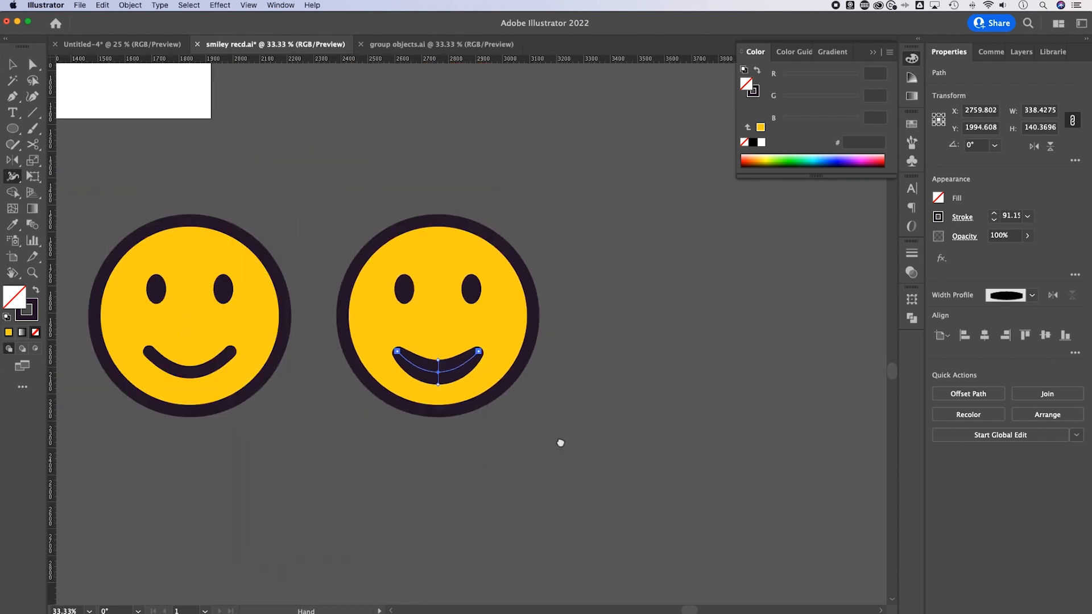
drag(560, 442, 572, 442)
key(v)
click(605, 406)
Nudge the widened mouth 29 px straight up on its face, and deselect it
drag(483, 413, 520, 420)
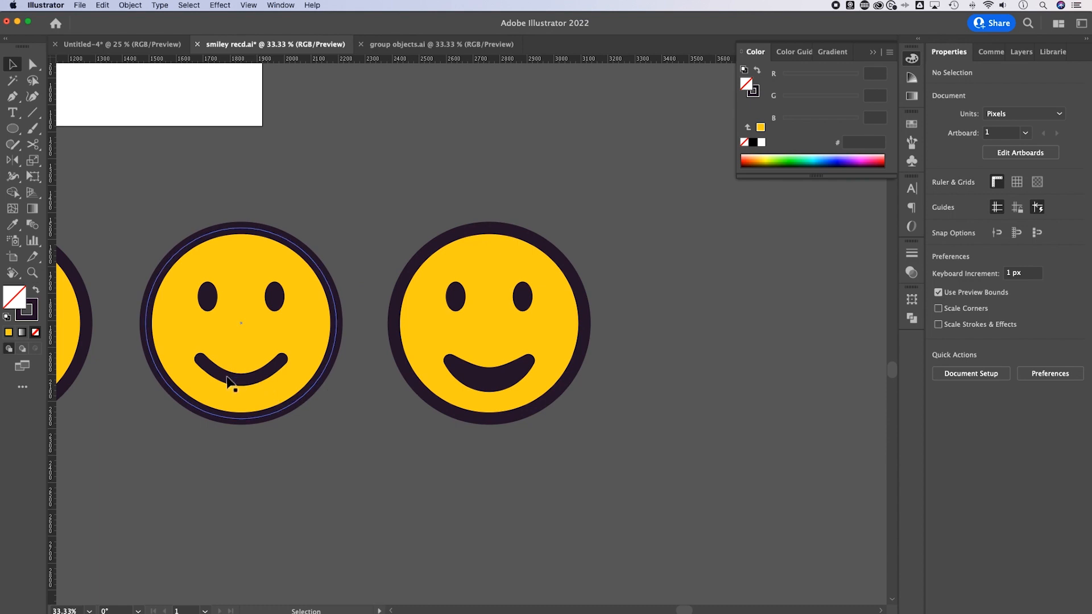
click(505, 382)
click(588, 411)
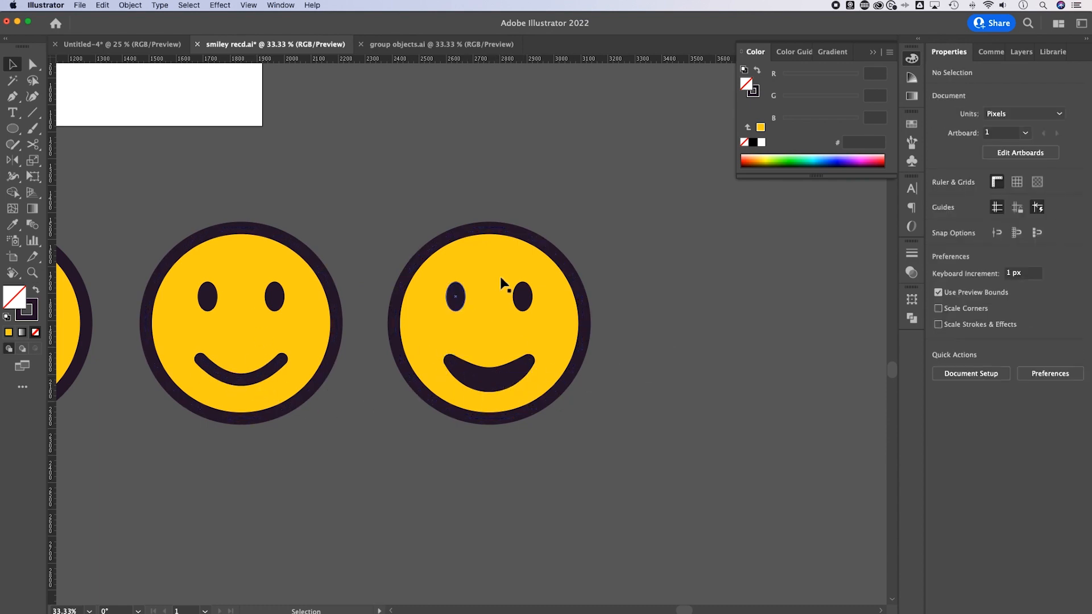
click(510, 378)
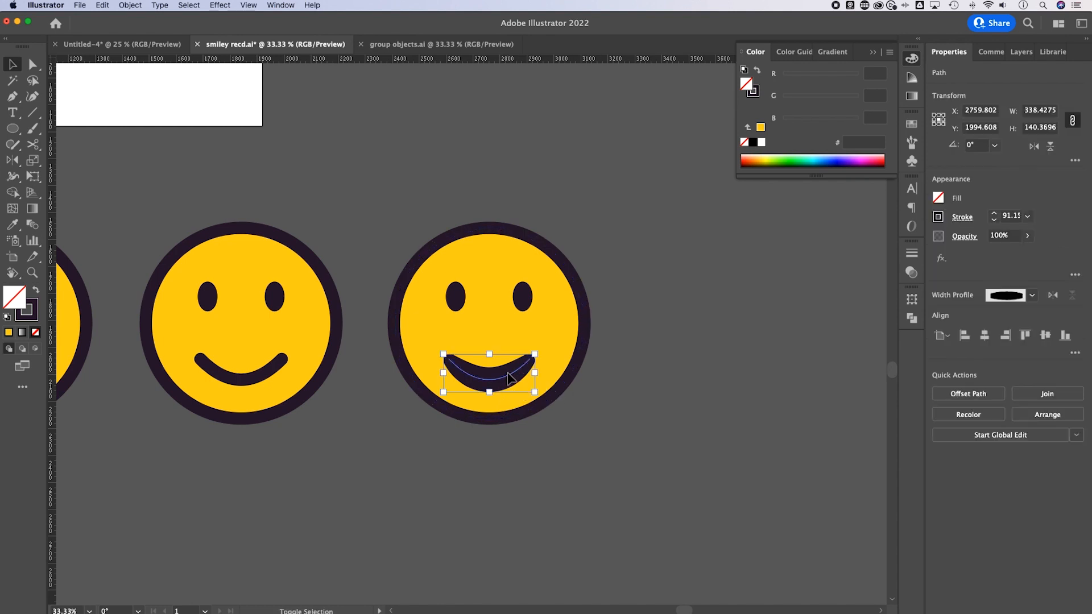
key(Up)
key(Up)
key(Up)
key(Up)
key(Up)
key(Up)
key(Up)
key(Up)
key(Up)
key(Up)
key(Up)
key(Up)
key(Up)
key(Up)
key(Up)
key(Up)
key(Up)
key(Up)
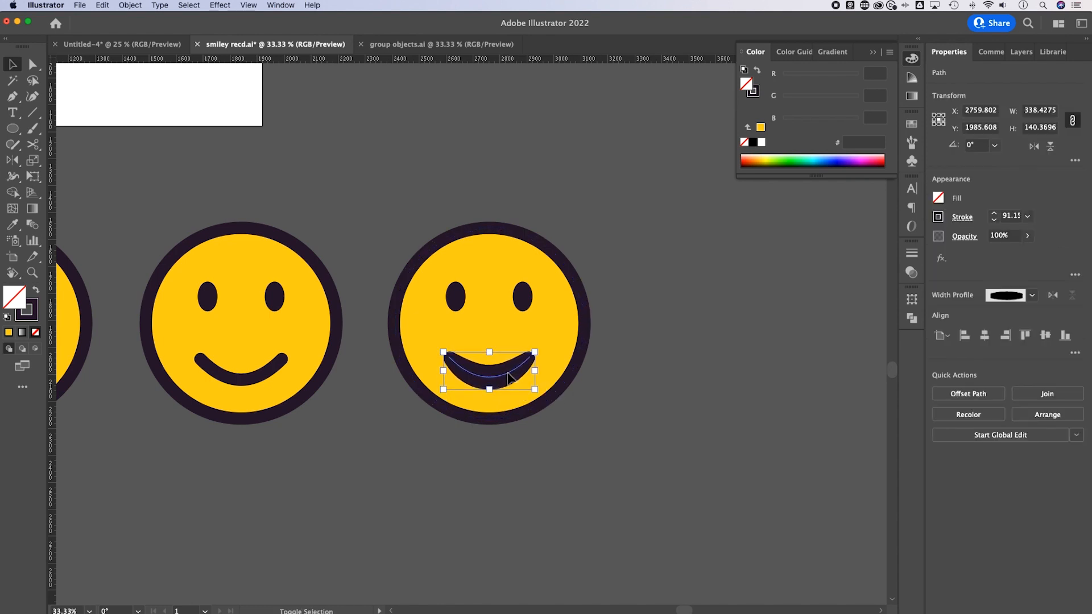
key(Up)
key(Up)
key(Up)
key(Up)
key(Up)
key(Up)
key(Up)
key(Up)
key(Up)
key(Up)
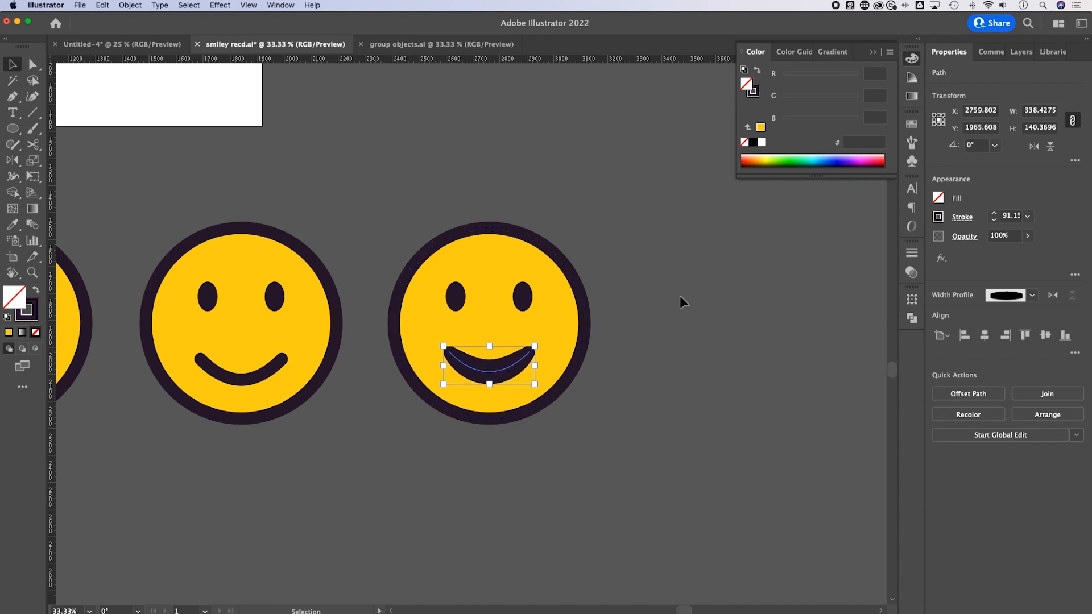
click(600, 441)
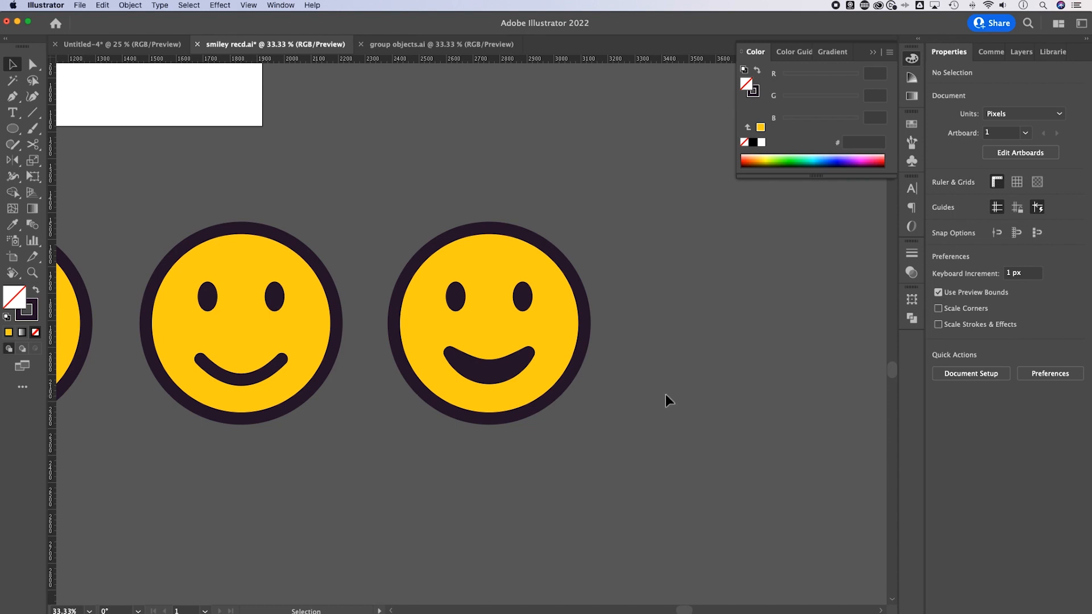
Duplicate the straight-mouthed face's circle and eyes without the mouth, placing the copy level with it, about 864 px to the left
scroll(646, 458, right, 3)
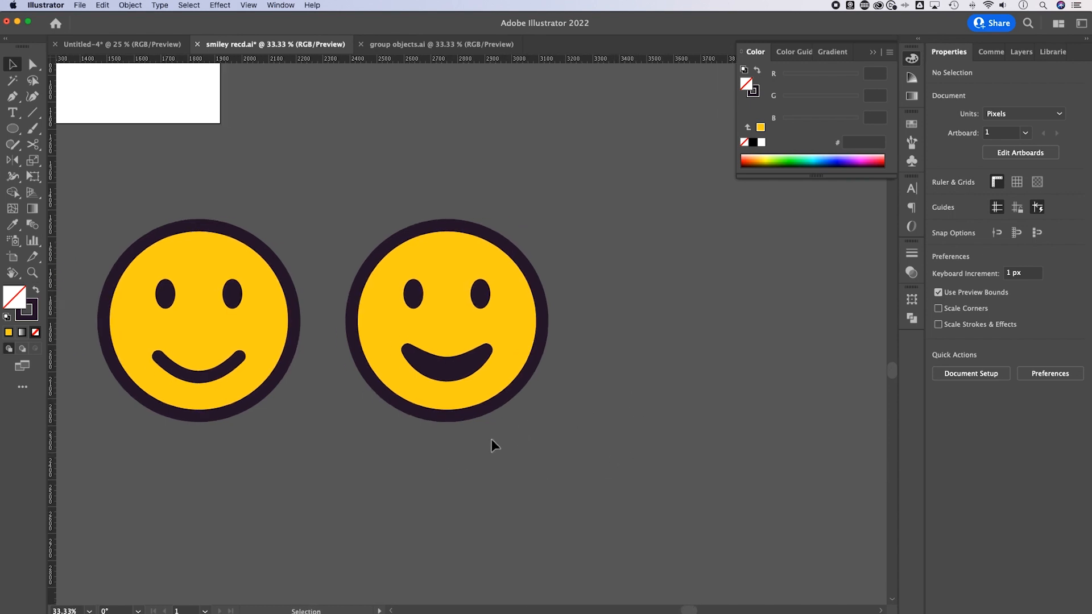
key(space)
drag(381, 455, 660, 427)
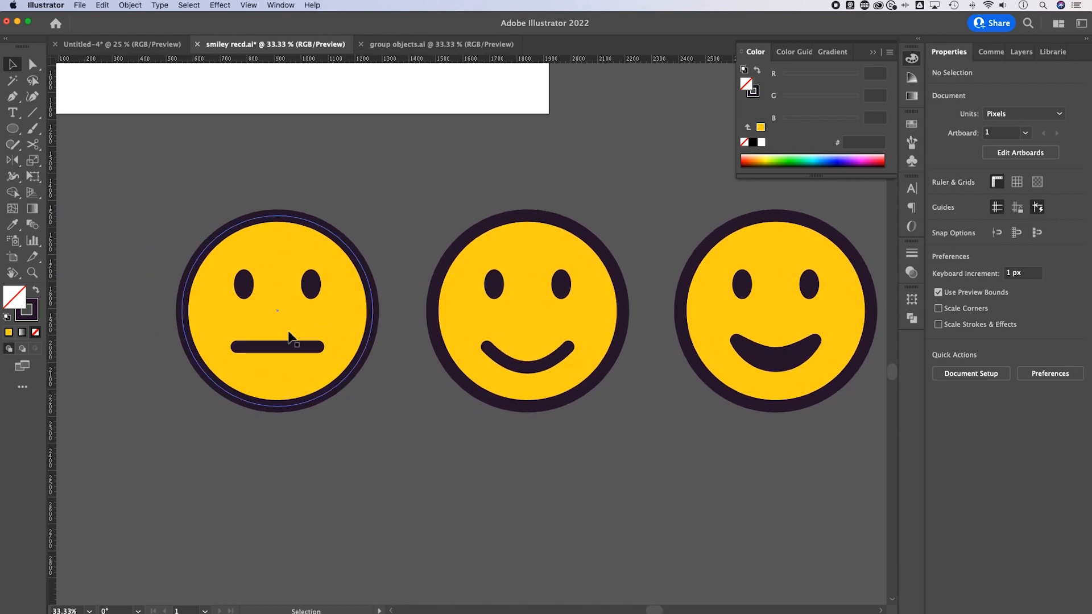
click(293, 349)
key(space)
drag(292, 348, 471, 426)
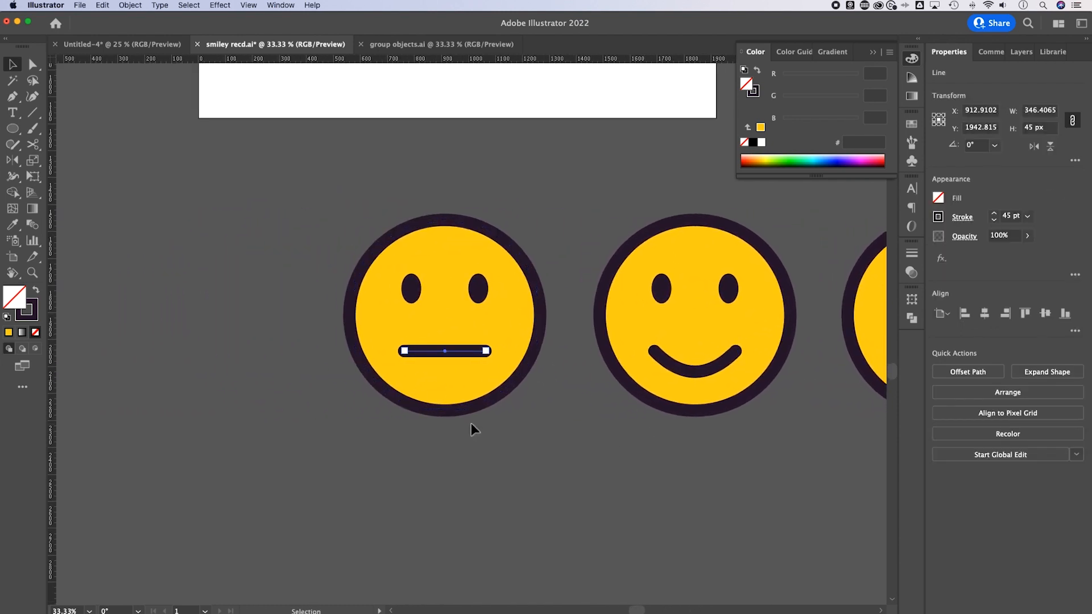
drag(340, 319, 342, 319)
drag(480, 243, 247, 262)
key(space)
drag(348, 300, 478, 230)
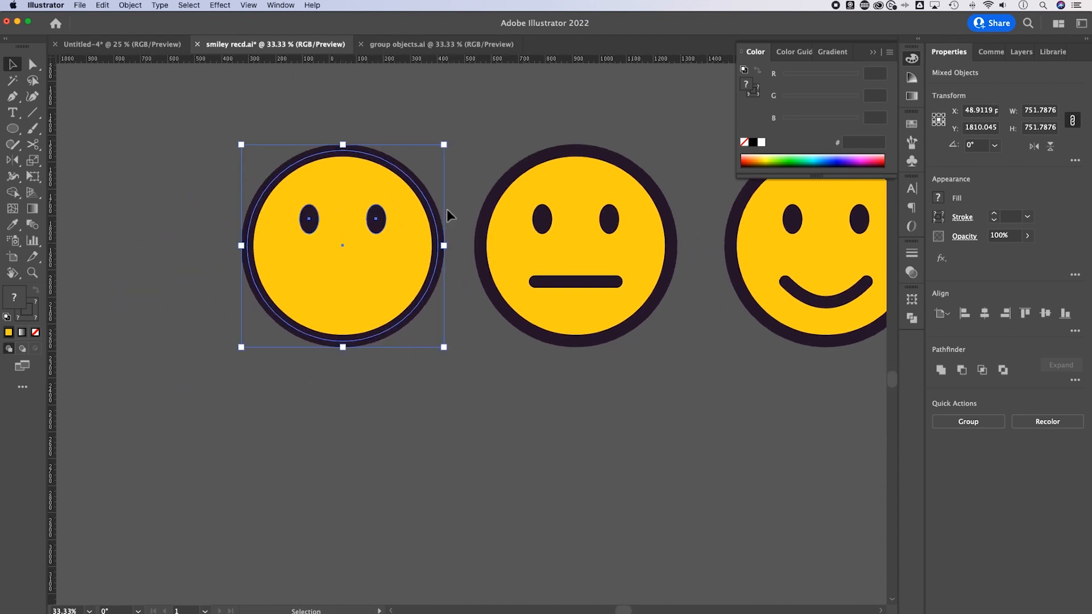
click(470, 166)
Duplicate only the yellow circle of the mouthless face, placing the copy about 894 px to the left and 73 px lower
key(super+equal)
key(super+equal)
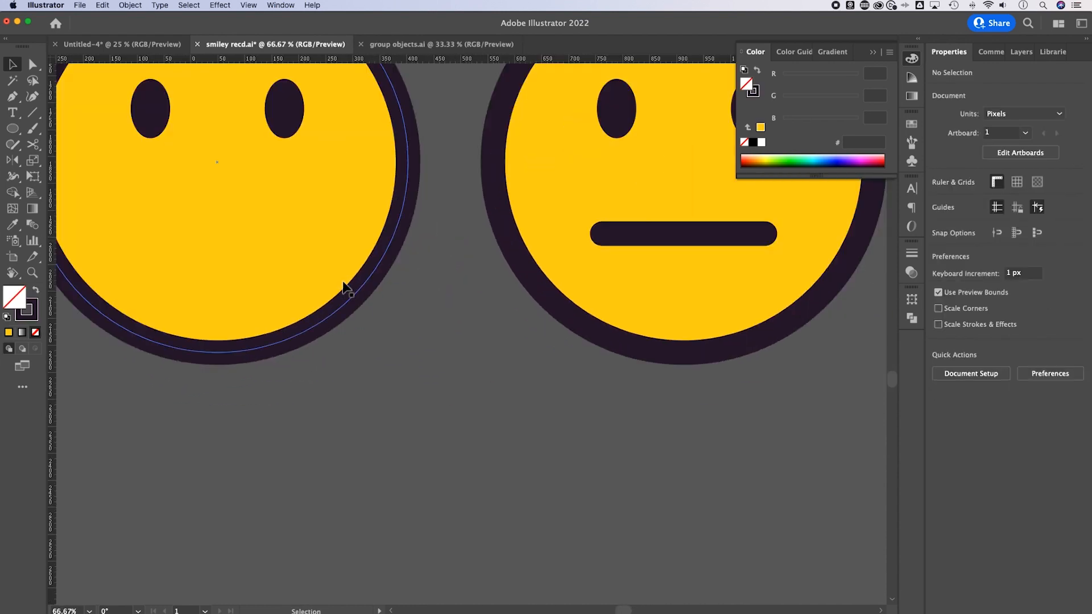
key(space)
drag(347, 288, 495, 388)
click(511, 346)
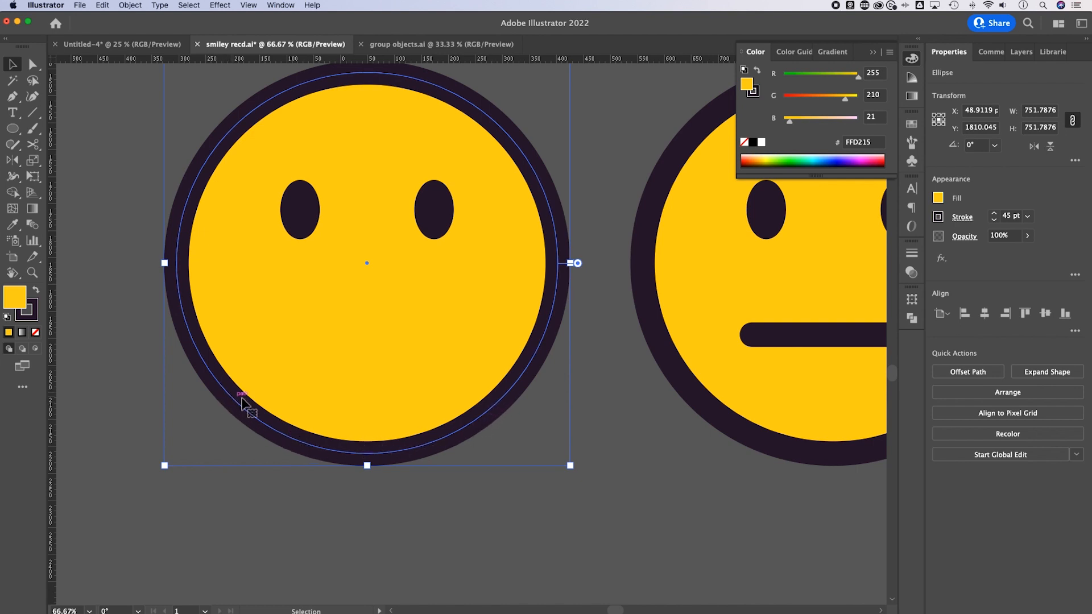
key(super+minus)
key(super+minus)
key(space)
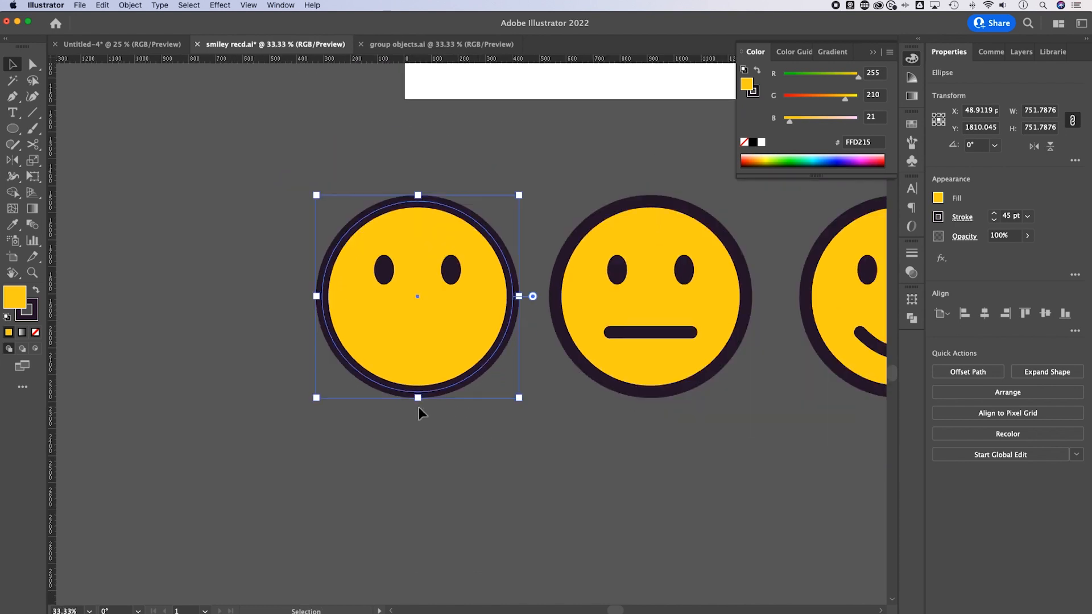
drag(419, 407, 495, 446)
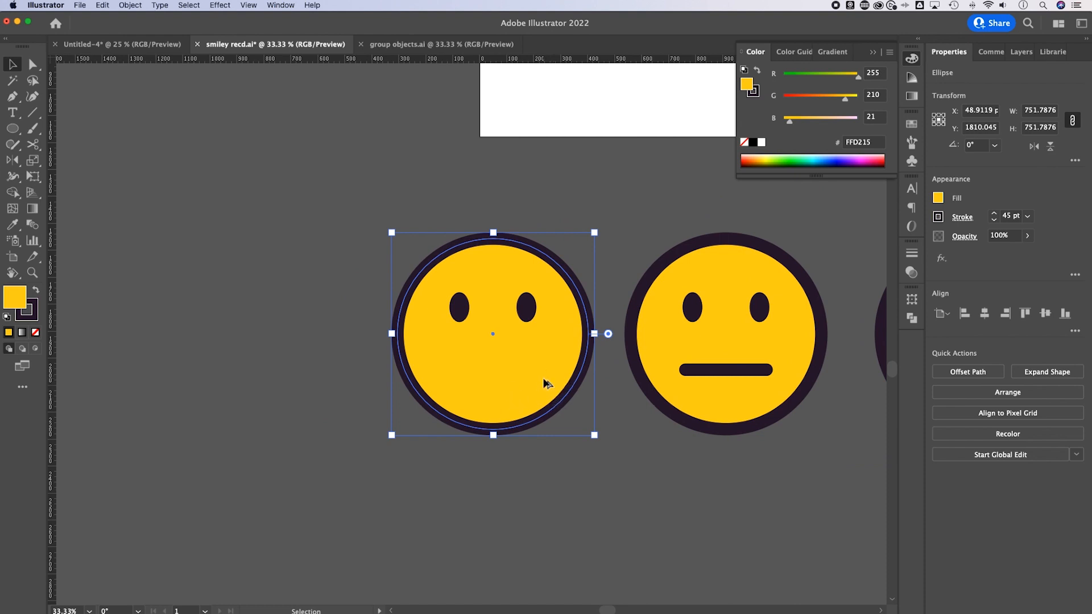
drag(562, 384, 395, 380)
drag(321, 394, 444, 414)
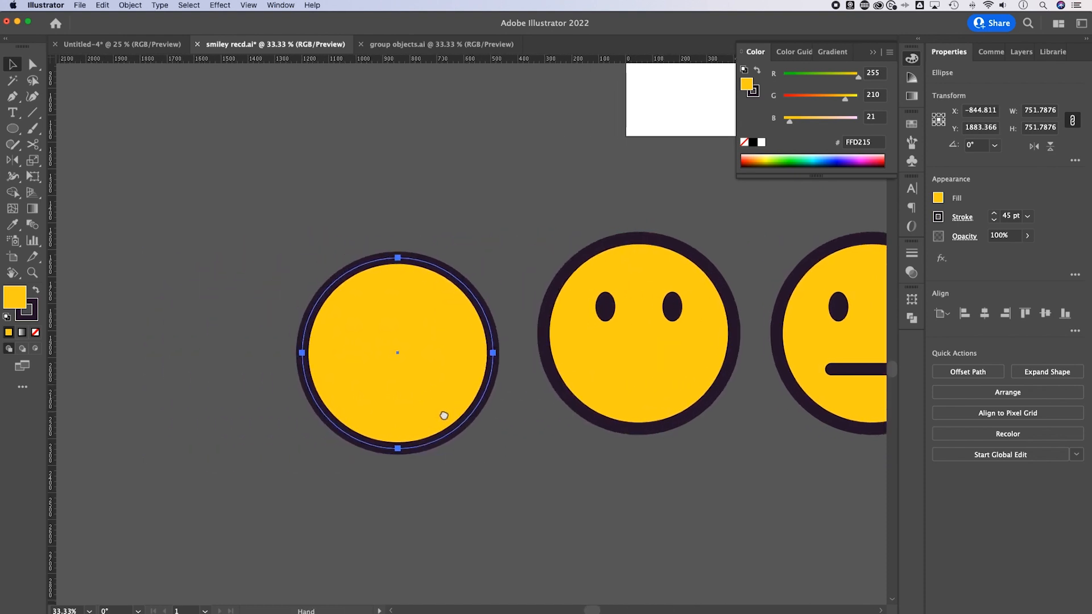
Draw a rectangle about 1484 by 914 px over all but the lowest part of the copied circle, and select both shapes
key(m)
drag(14, 131, 91, 129)
mouse_move(170, 172)
mouse_down()
mouse_move(527, 390)
mouse_move(550, 428)
mouse_move(556, 412)
mouse_move(565, 431)
mouse_move(568, 416)
mouse_up()
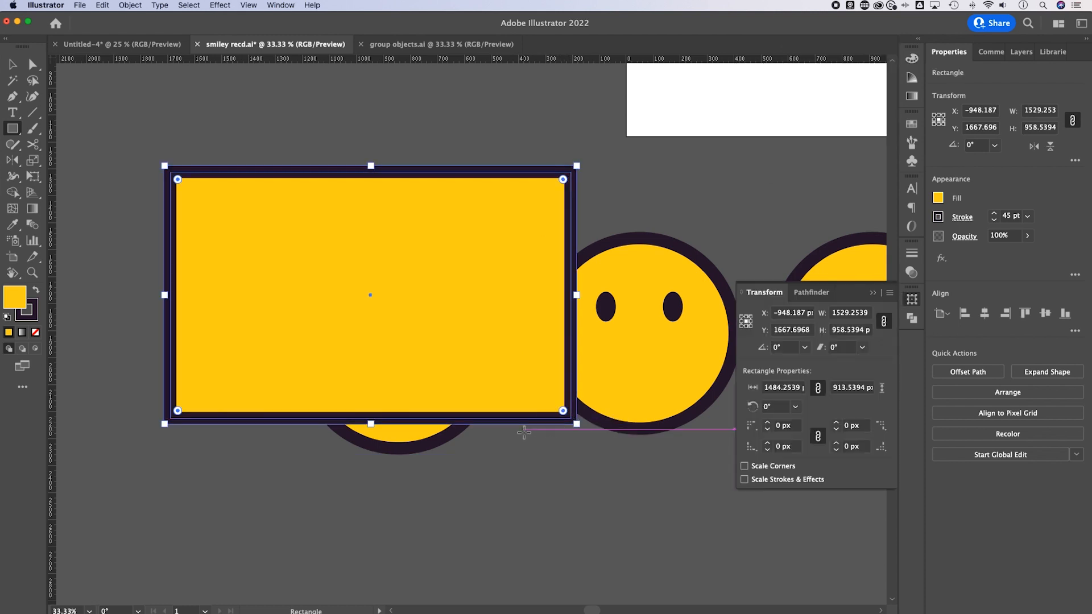
key(v)
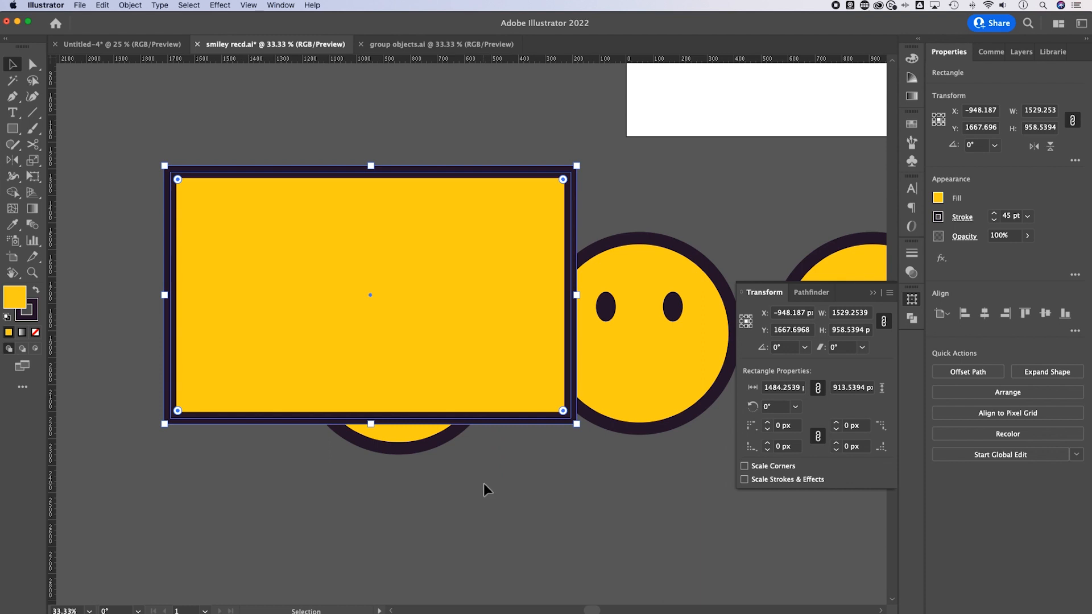
drag(480, 501, 426, 453)
drag(338, 331, 338, 331)
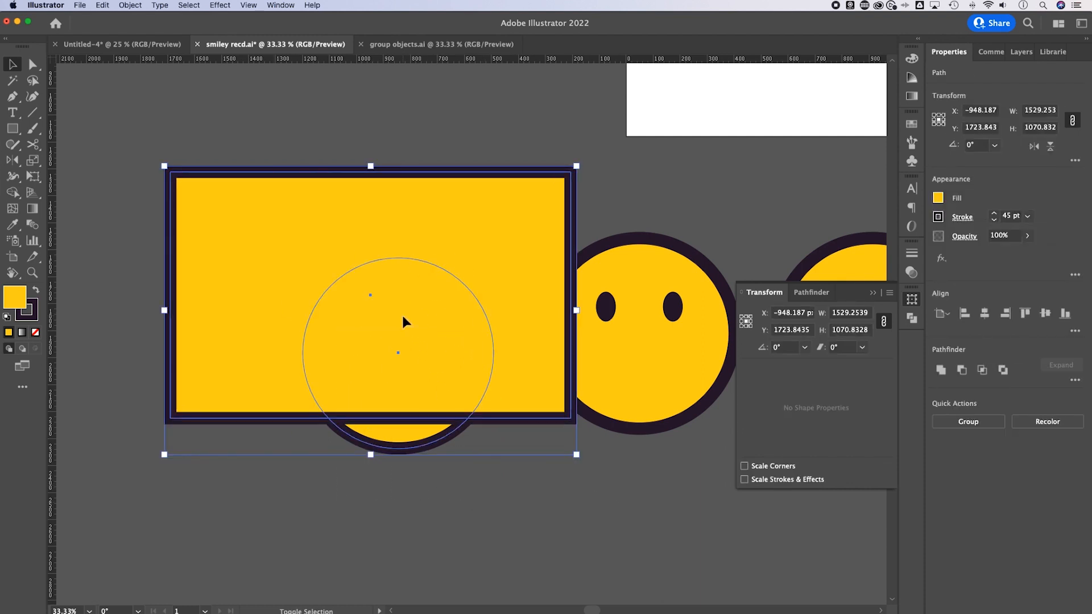
Try merging the circle's areas and removing the rectangle with the Shape Builder to leave the lower circle segment, and undo both operations
key(shift+m)
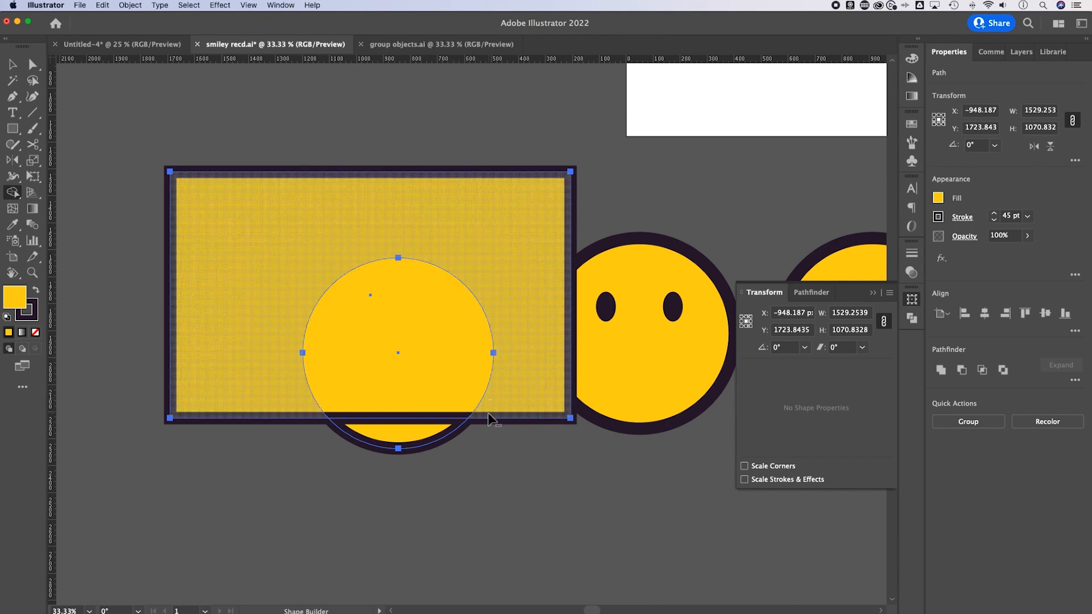
click(429, 419)
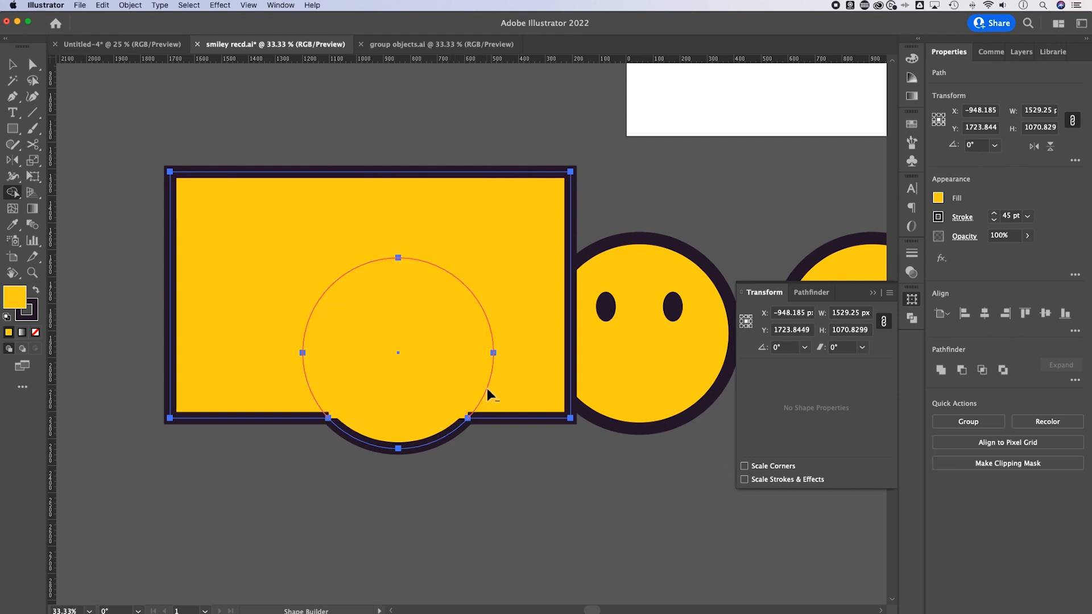
alt+click(489, 417)
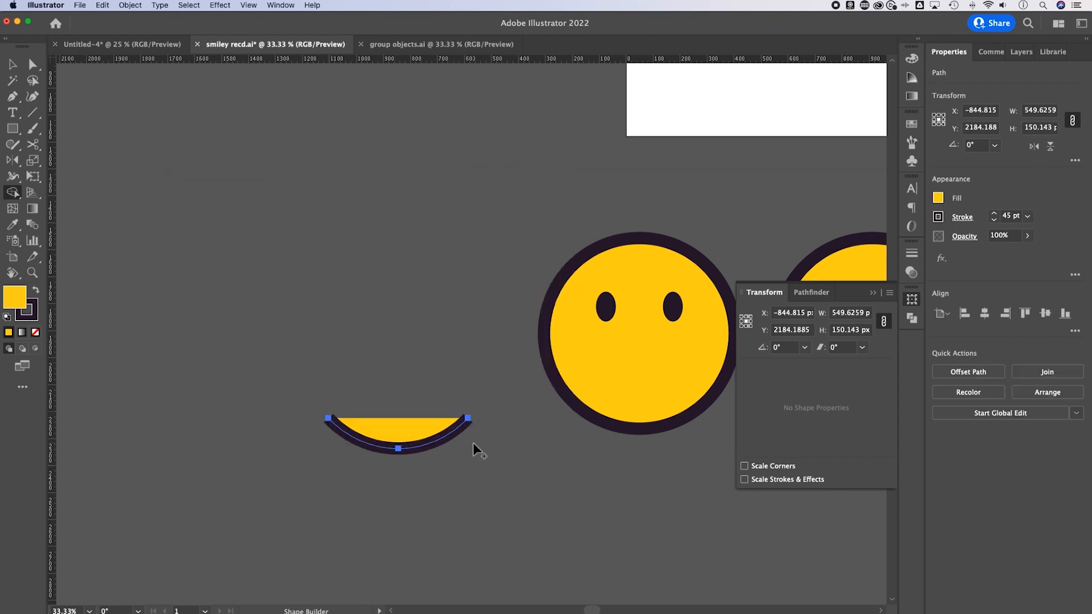
key(super+z)
key(super+z)
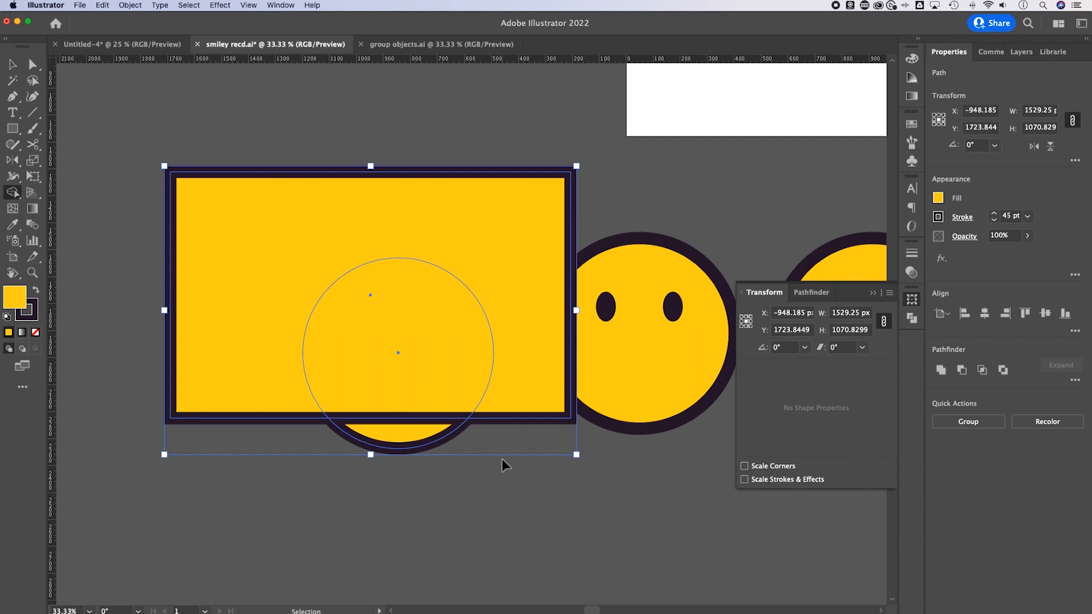
Remove the rectangle and the circle area it covers with the Shape Builder, keeping only the lower circle segment
key(shift+m)
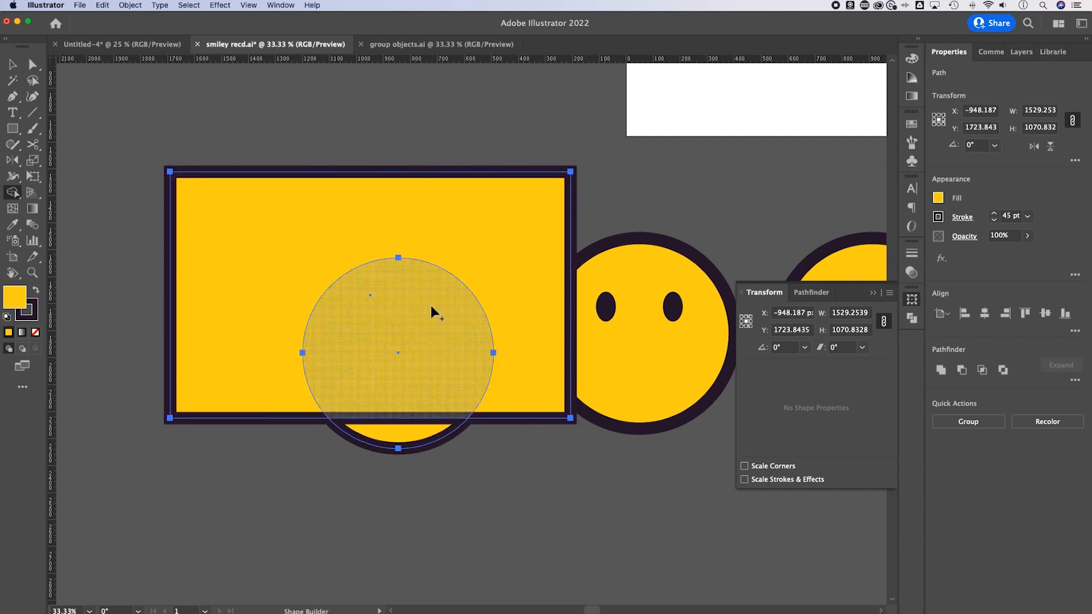
click(13, 194)
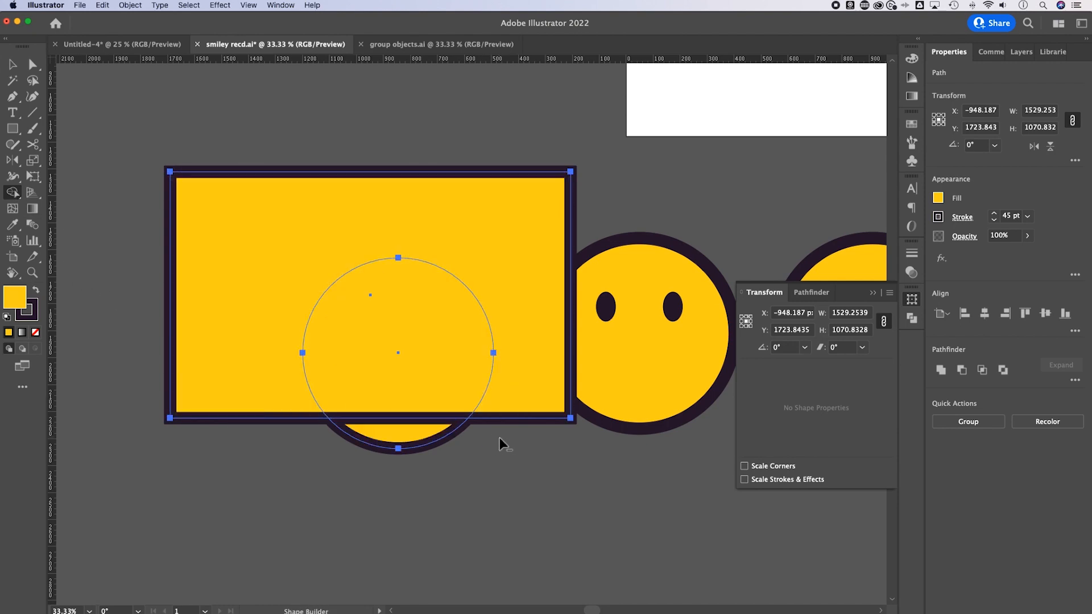
mouse_move(520, 436)
mouse_down()
mouse_move(510, 402)
mouse_move(473, 364)
mouse_move(441, 351)
mouse_up()
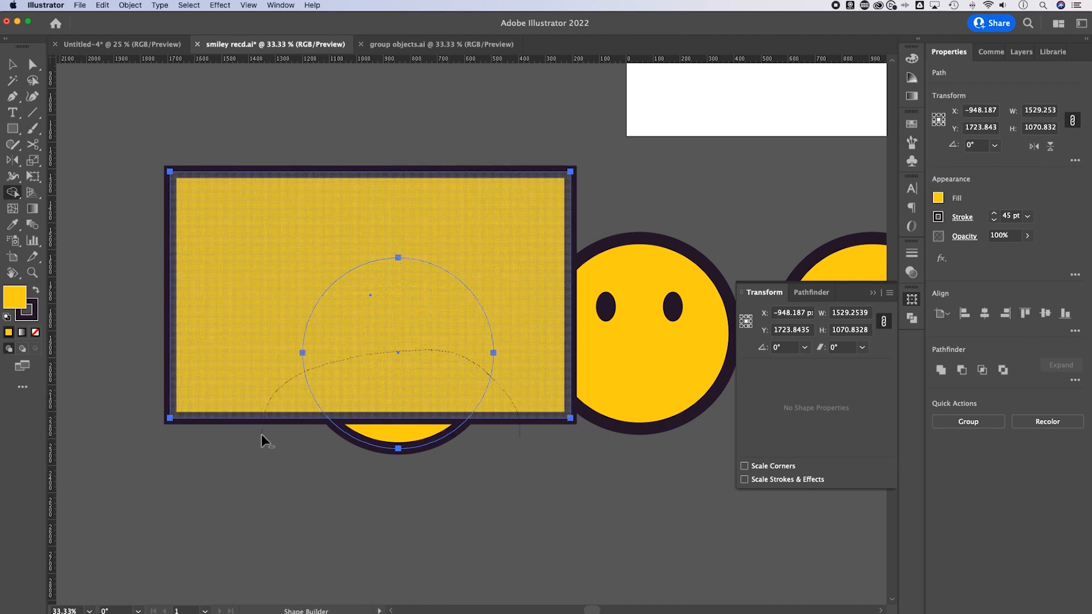
drag(261, 435, 262, 435)
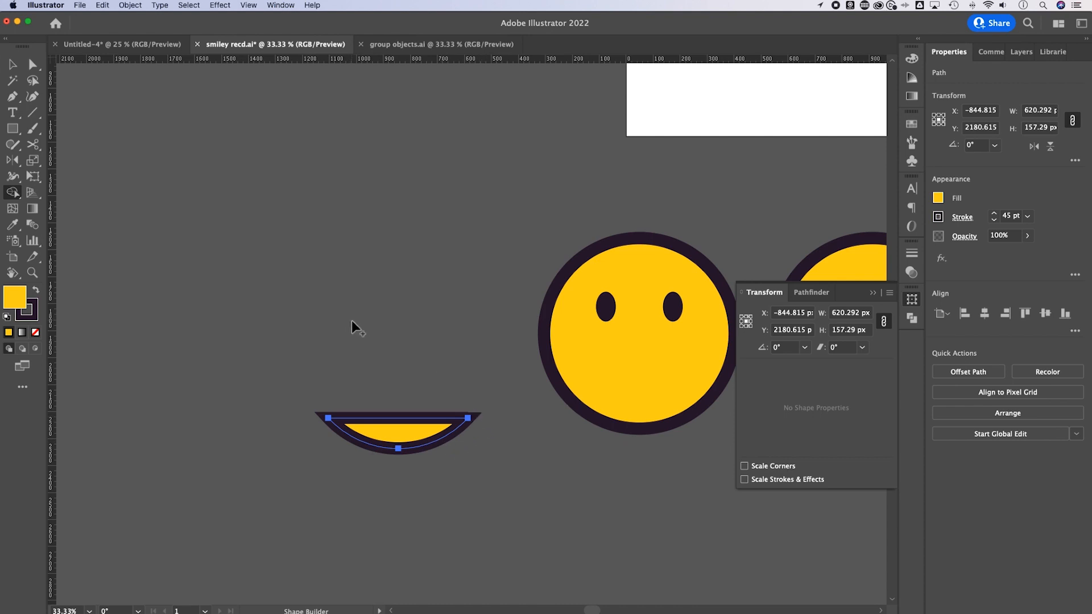
Cut the segment's outline at both upper corner anchors with the Scissors tool, and deselect it
key(c)
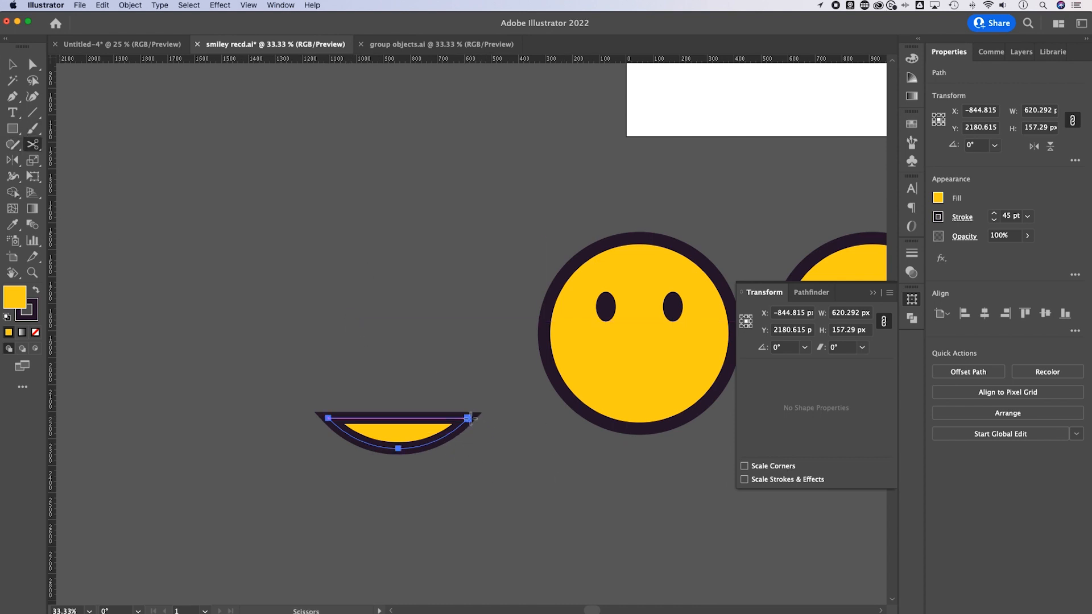
click(467, 418)
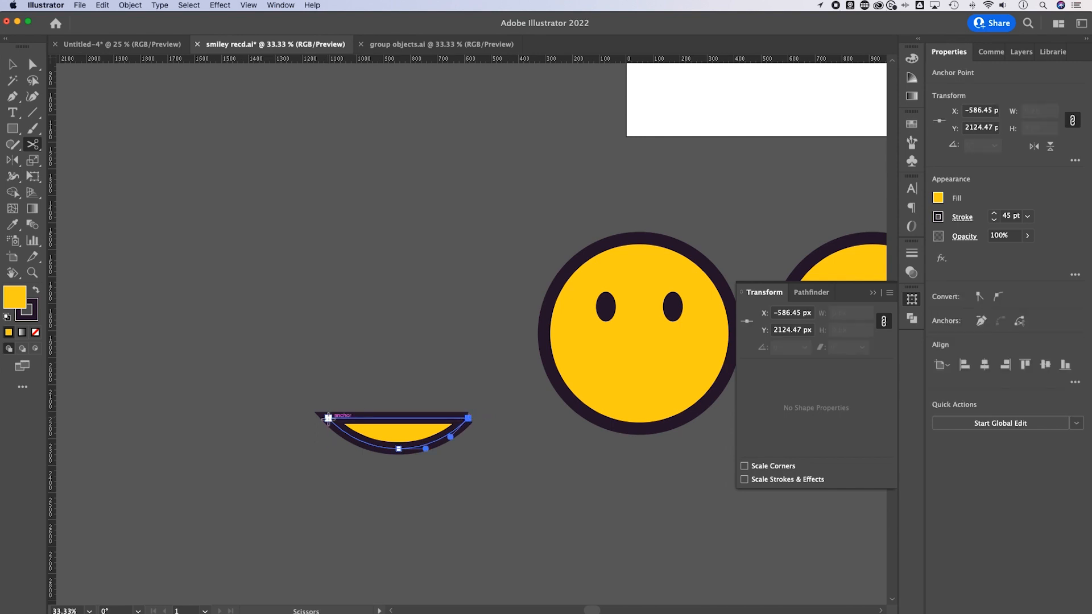
click(328, 418)
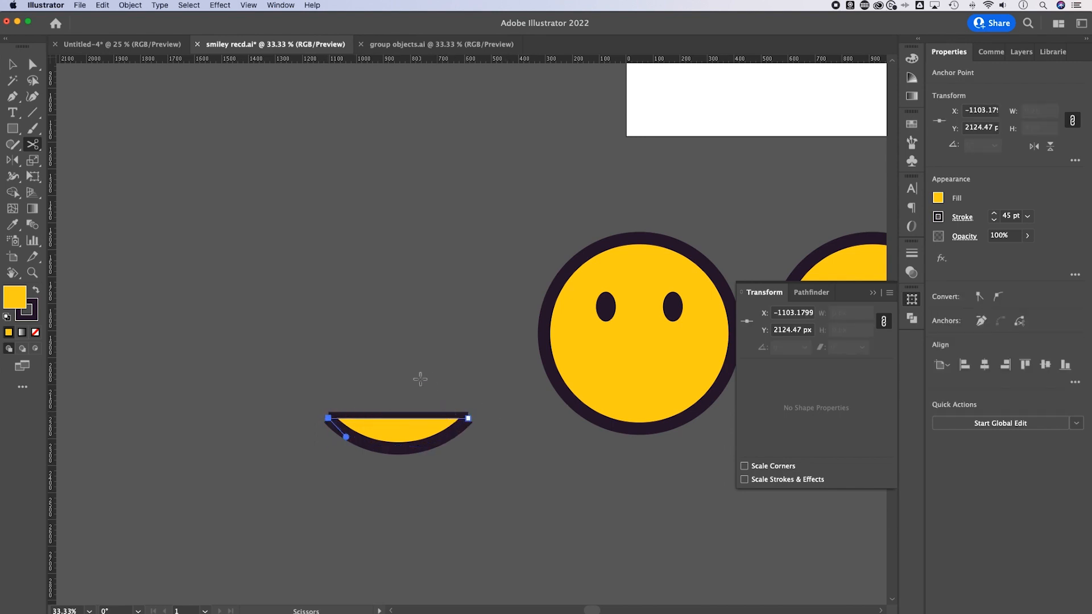
key(v)
click(441, 370)
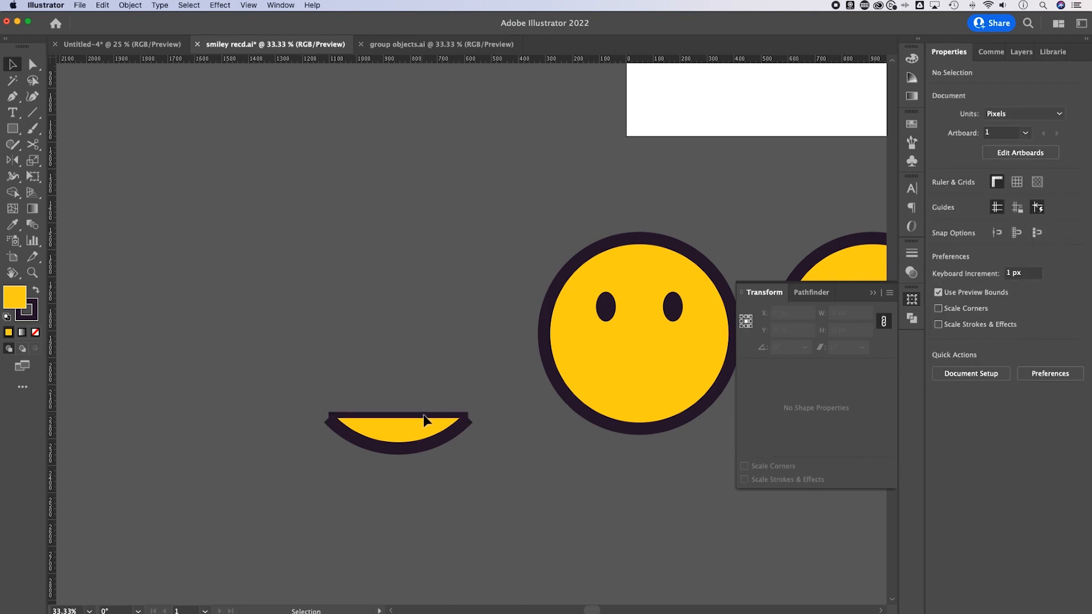
Move the curved piece about 143 px straight down and delete the separated straight line
click(422, 417)
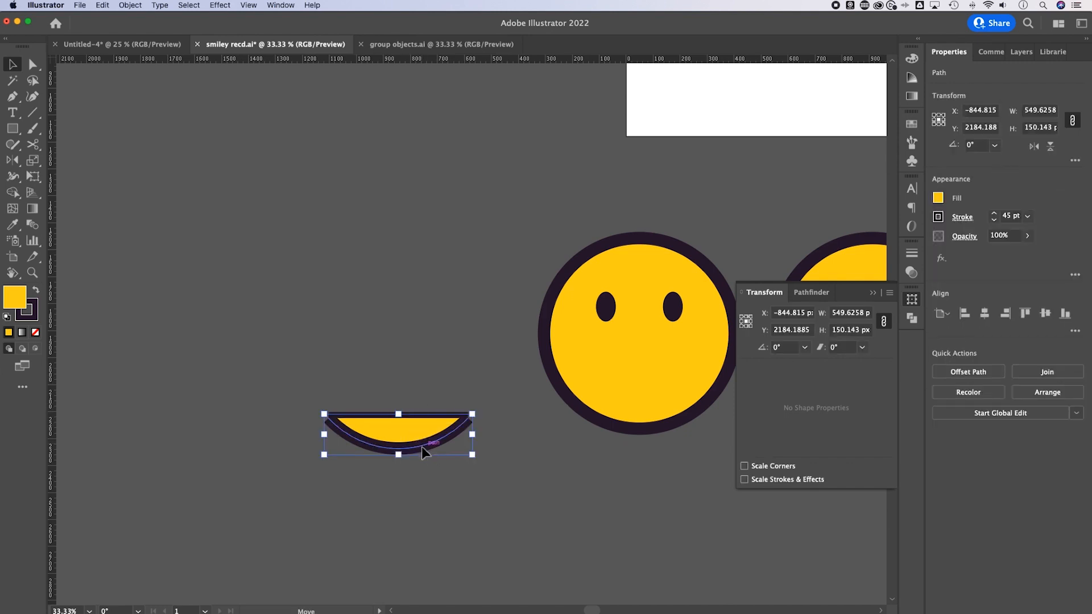
drag(421, 445, 421, 485)
click(422, 418)
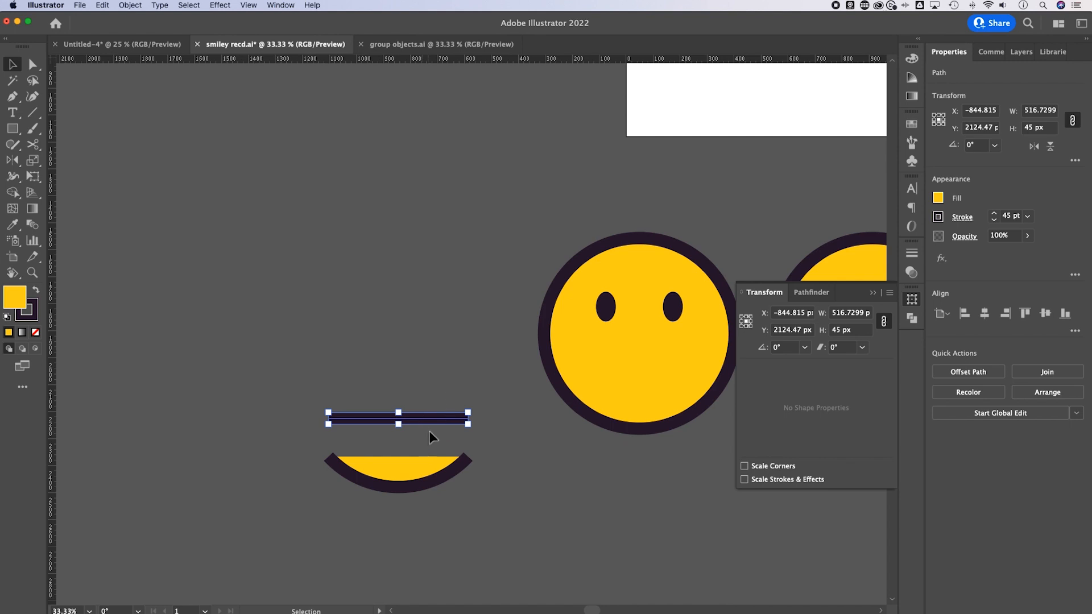
key(Delete)
Remove the arc's fill and give its stroke round caps
click(383, 495)
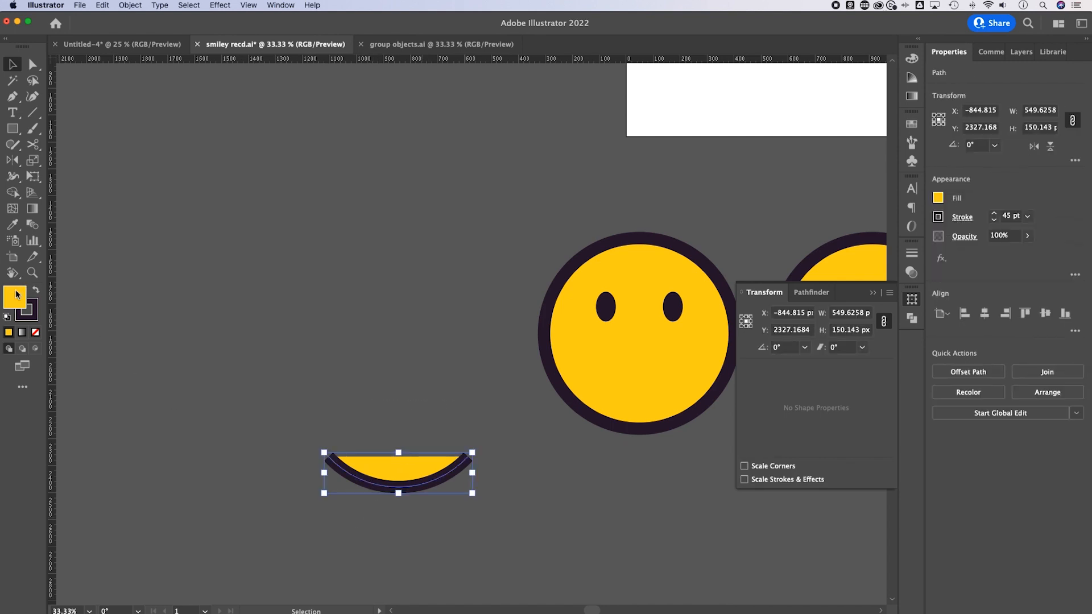
click(35, 332)
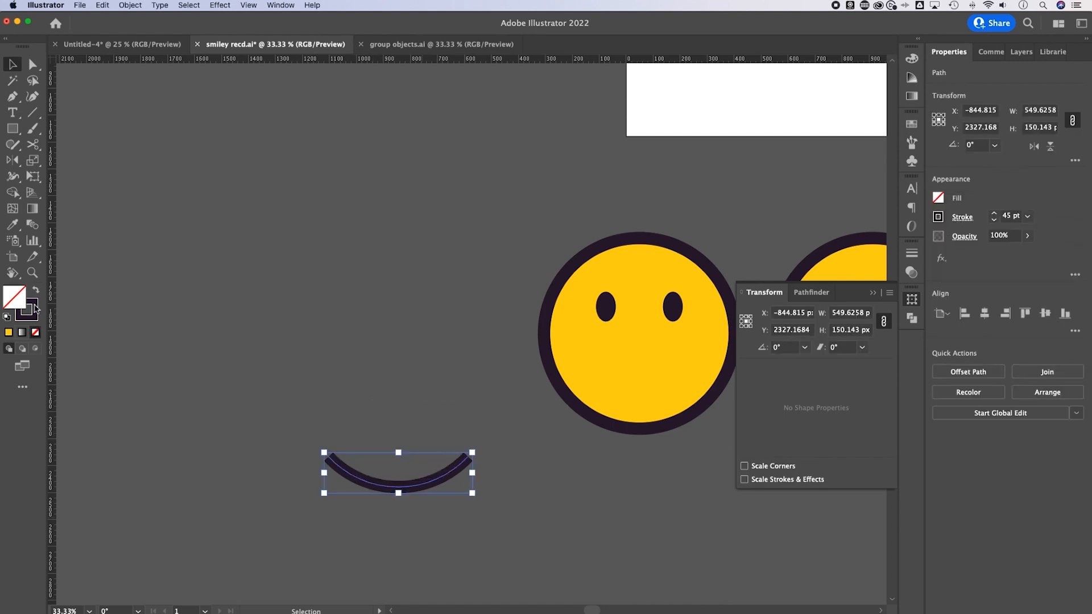
click(961, 217)
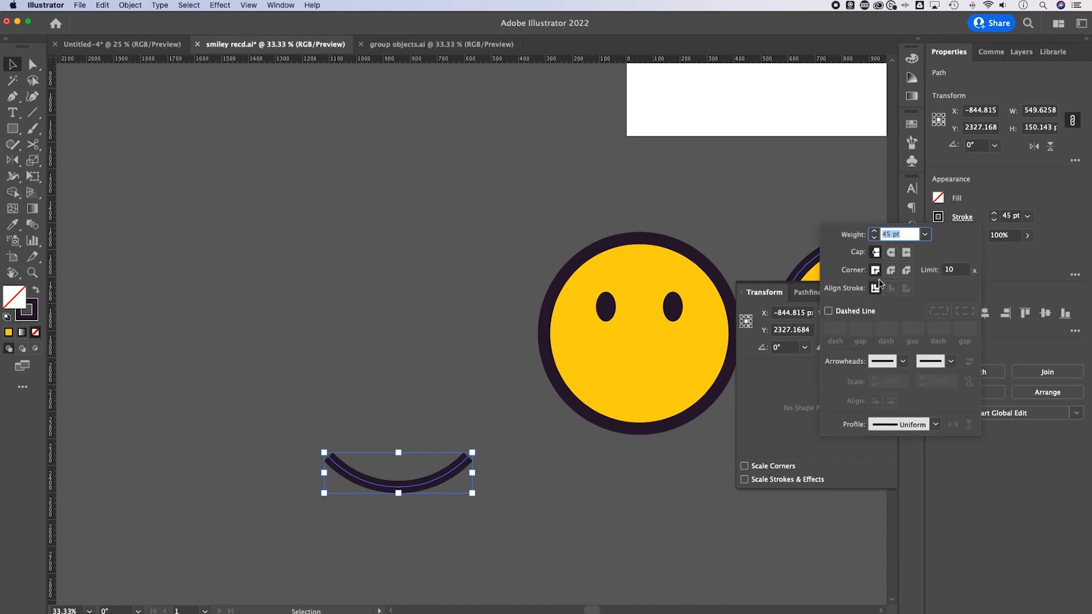
click(891, 252)
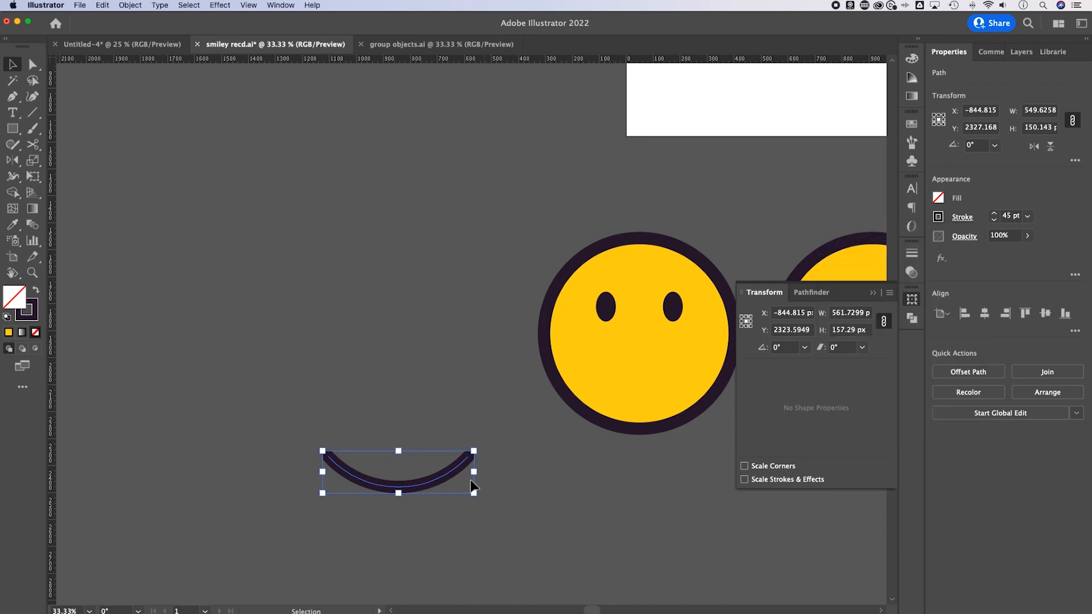
click(565, 465)
Move the arc onto the mouthless face as its mouth, centred at about X 49 px, Y 1999 px
scroll(566, 465, right, 5)
scroll(566, 466, down, 1)
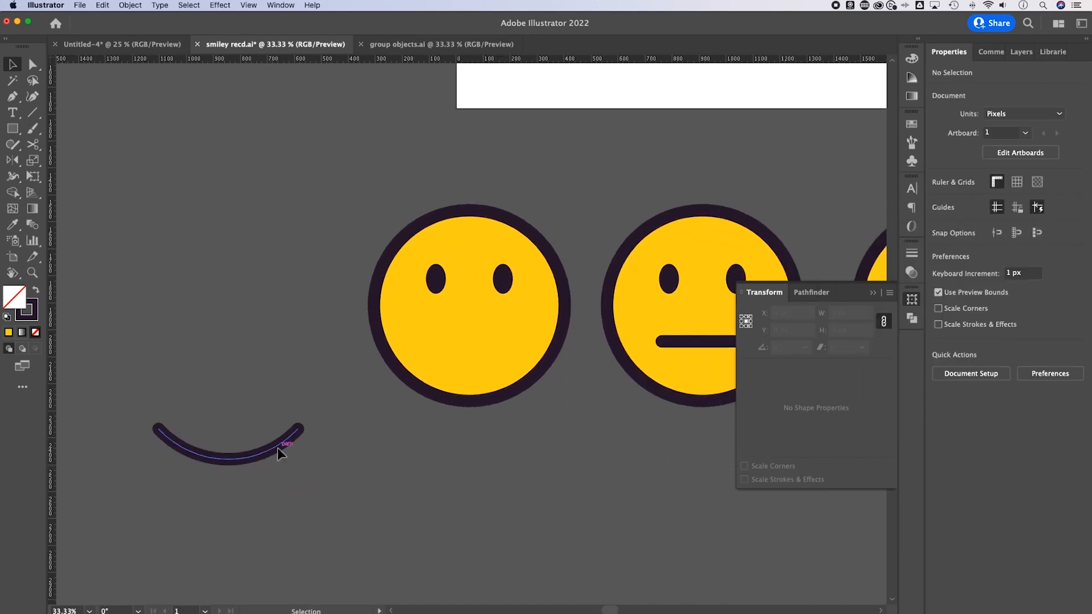
drag(277, 448, 518, 363)
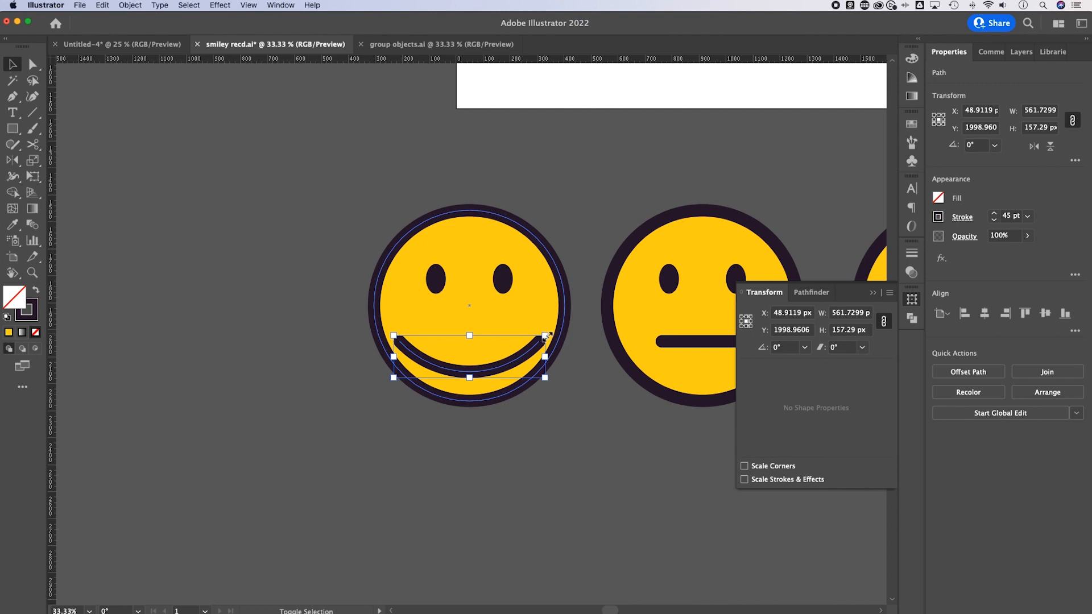
Scale the mouth about its centre to about 400 px wide with stroke scaling off, and enlarge it to about 574 px
drag(546, 334, 523, 345)
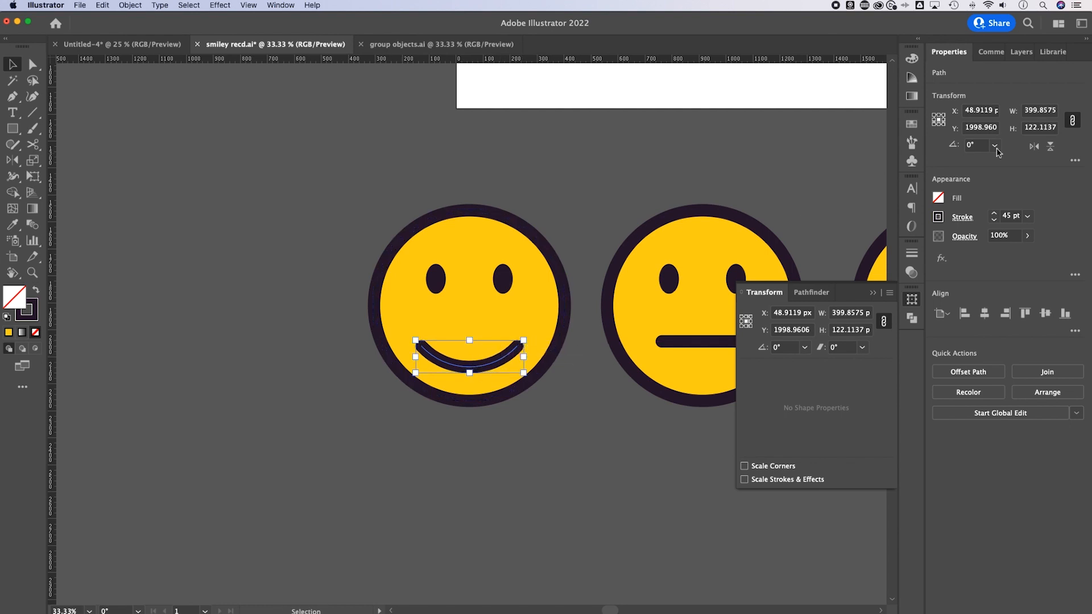
click(1074, 161)
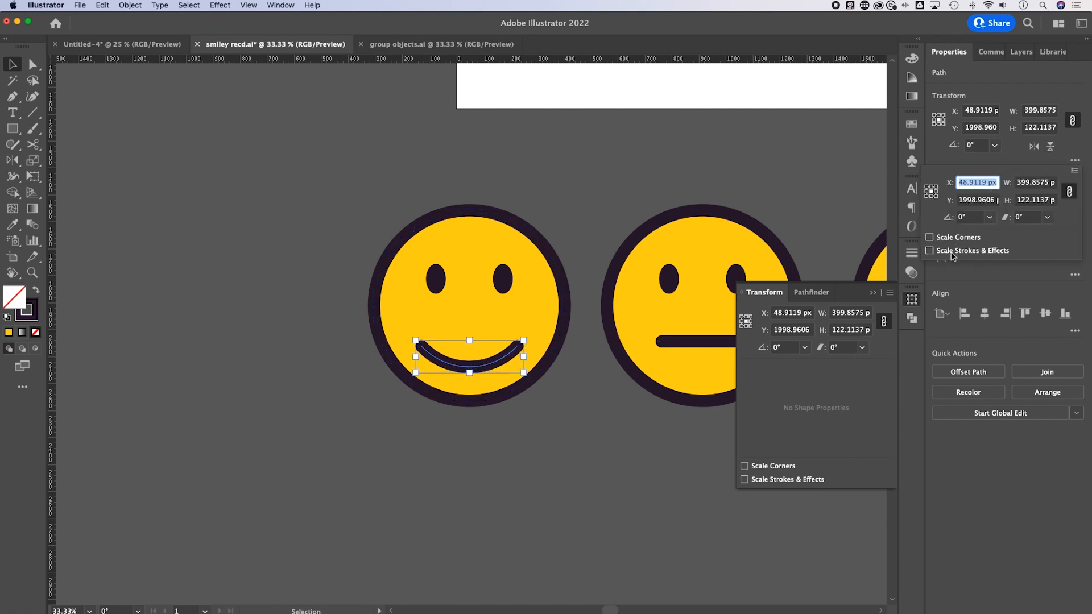
click(1076, 138)
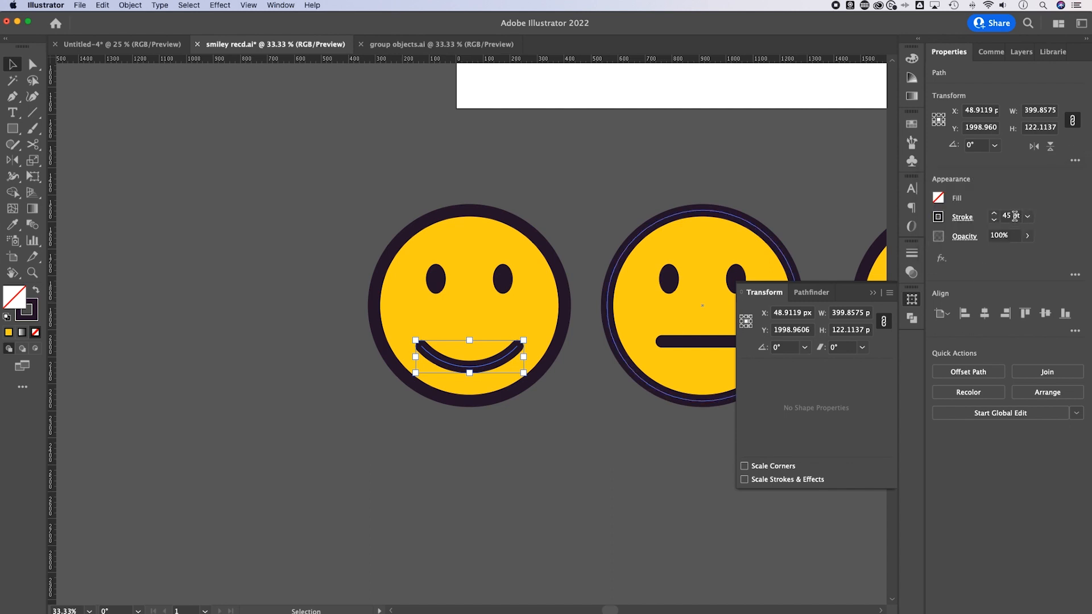
drag(1015, 217, 995, 216)
shift+click(516, 349)
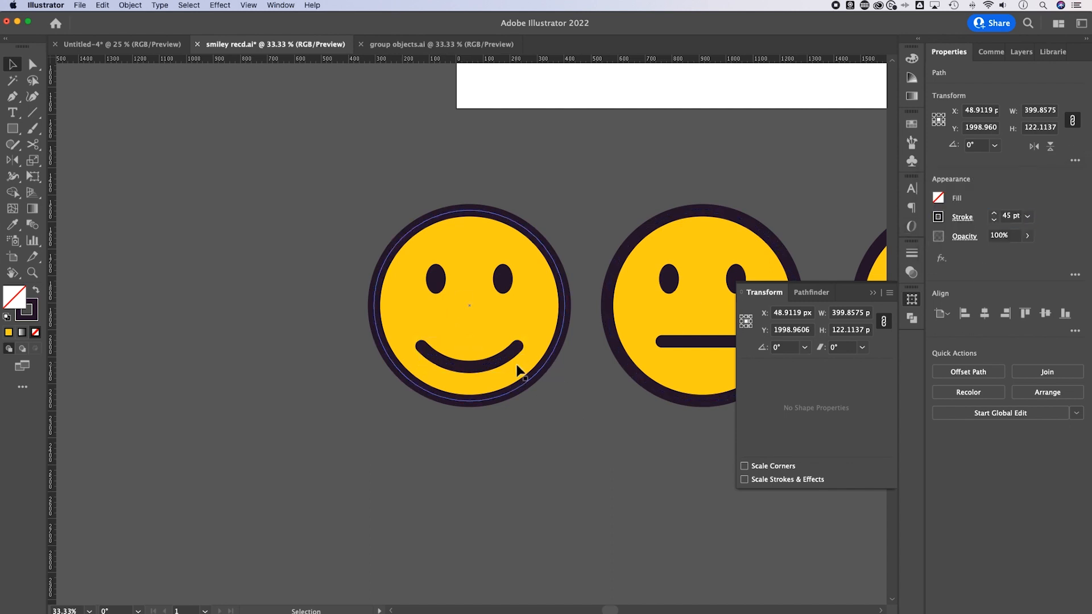
shift+click(515, 350)
mouse_move(524, 340)
mouse_down()
mouse_move(493, 348)
mouse_move(552, 325)
mouse_move(547, 335)
mouse_up()
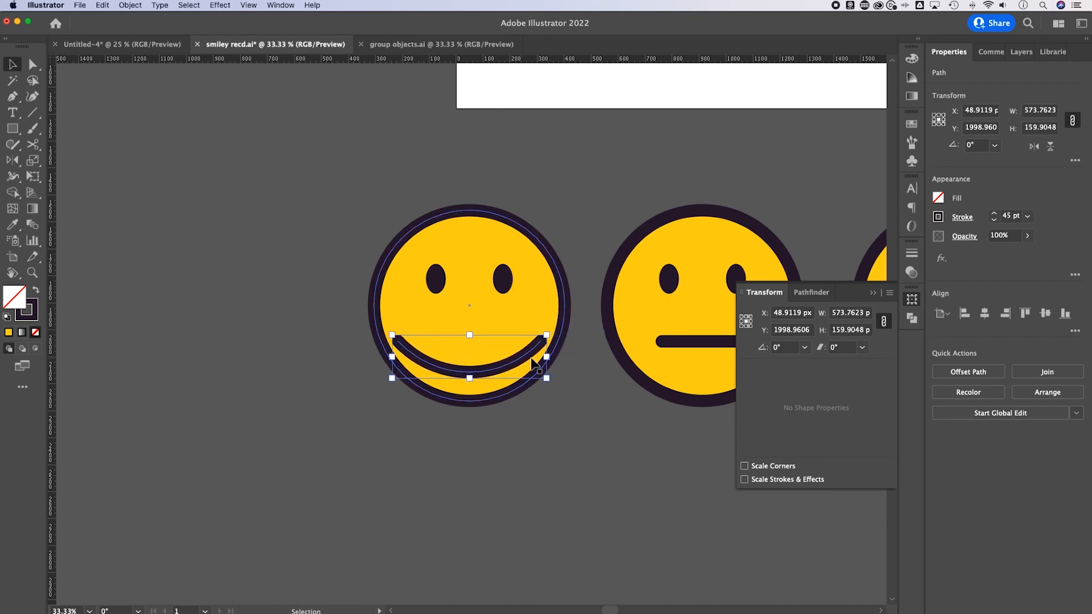
Try shrinking the mouth about its centre with Scale Strokes & Effects enabled, and undo the scaling
click(1075, 160)
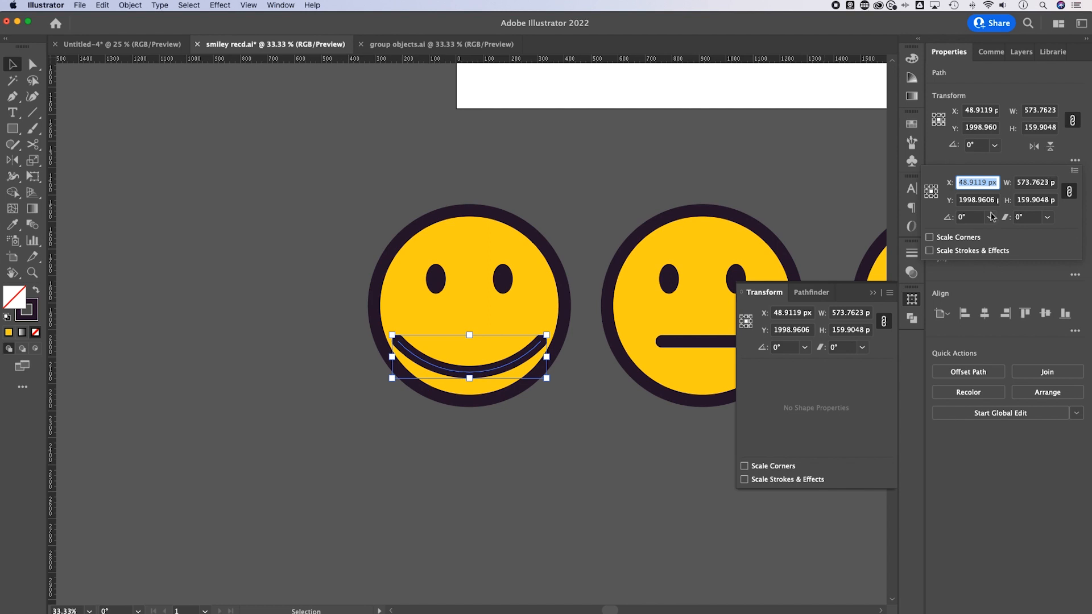
click(959, 251)
click(547, 340)
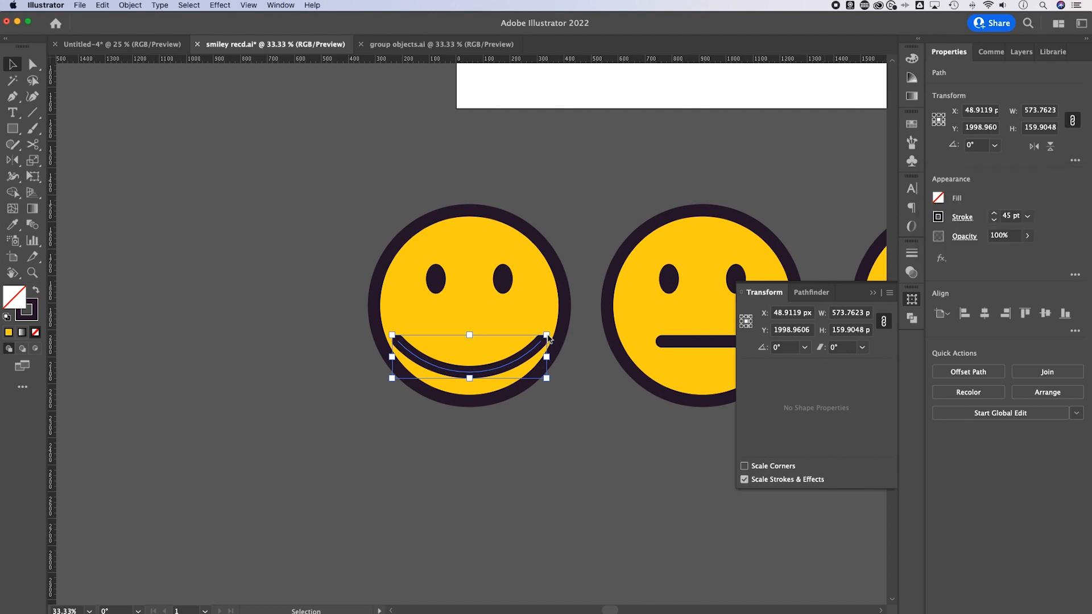
drag(547, 340, 500, 349)
click(562, 424)
click(491, 359)
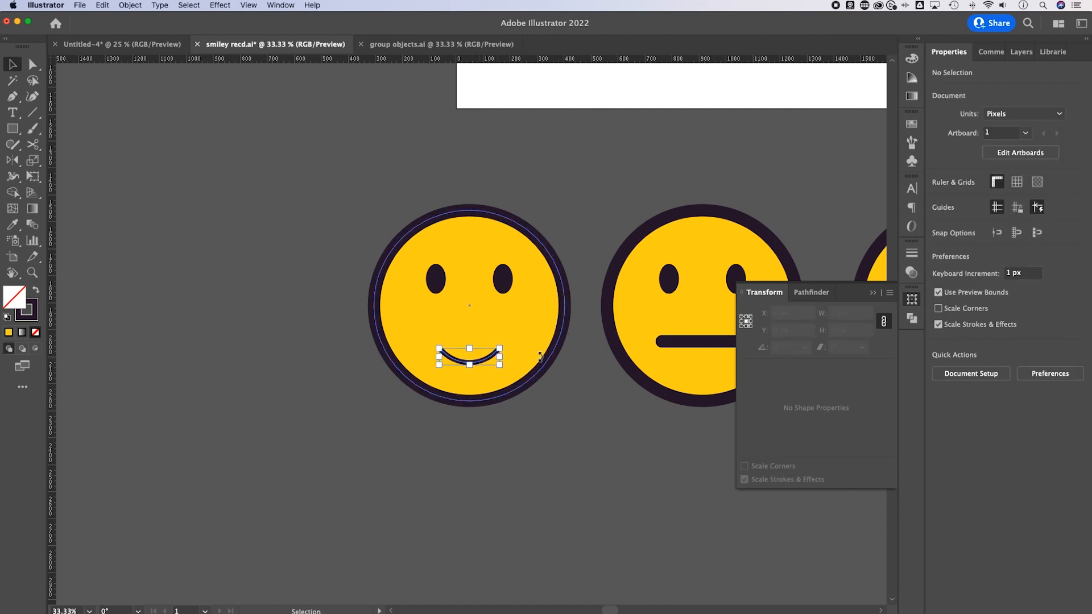
drag(1004, 217, 1024, 217)
click(426, 466)
key(super+z)
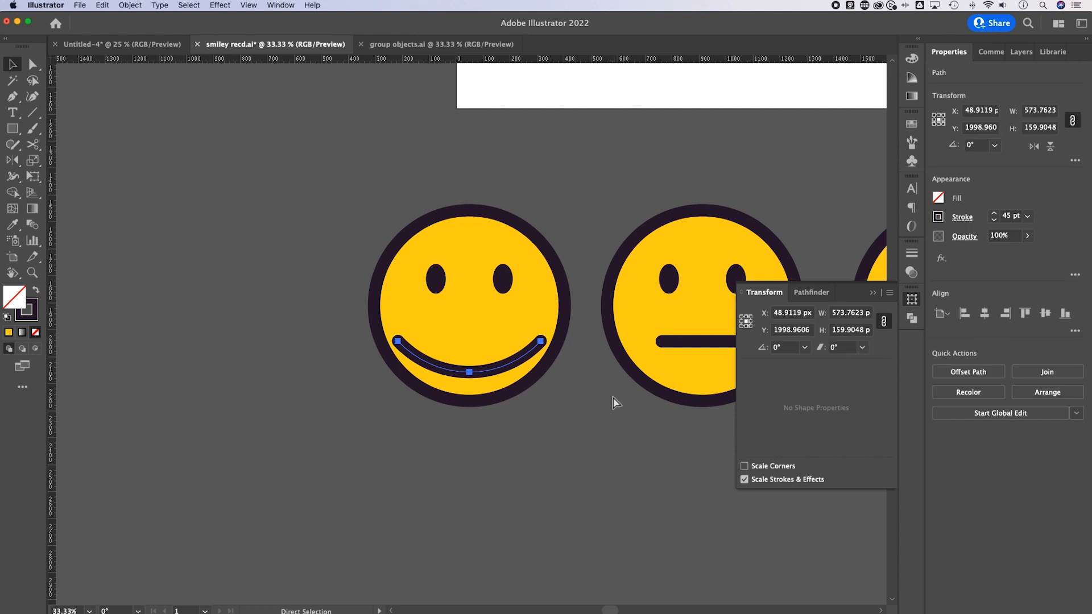
Turn off Scale Strokes & Effects and shrink the mouth about its centre to fit well inside the face
key(v)
click(1073, 162)
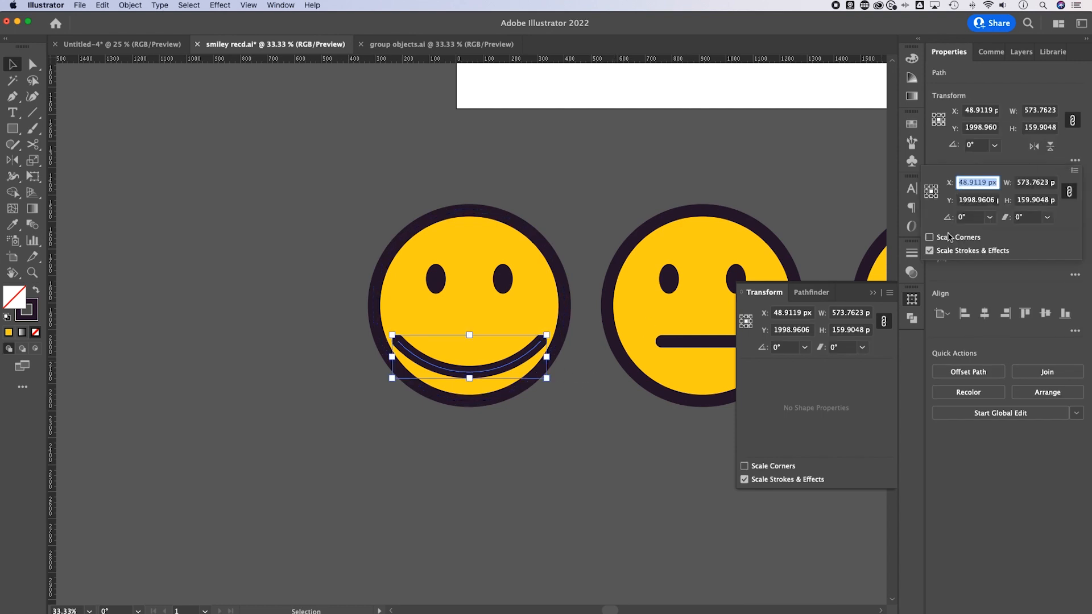
click(929, 251)
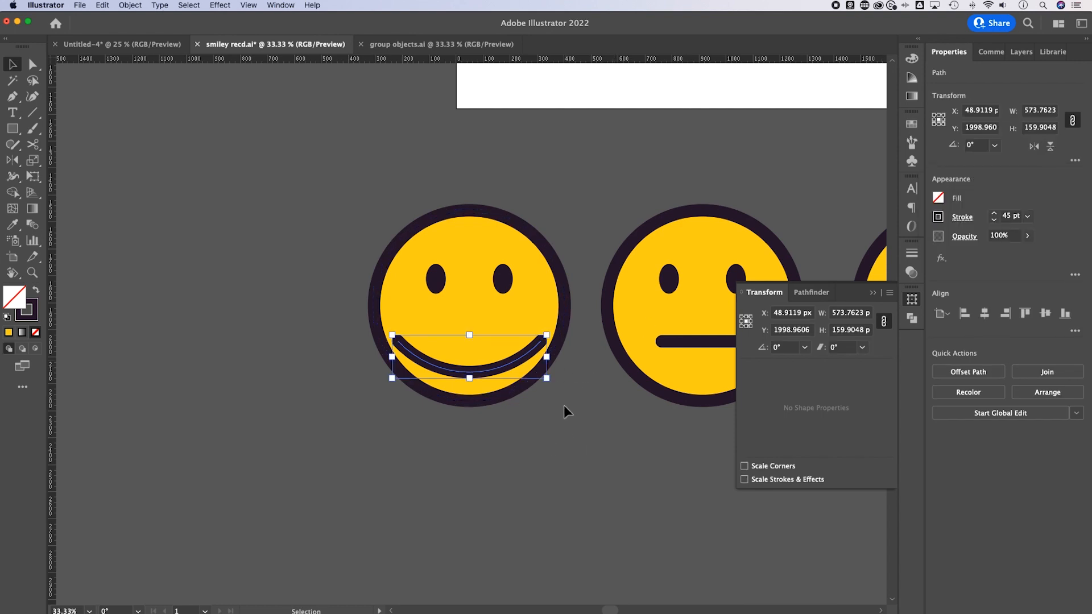
click(536, 343)
click(540, 348)
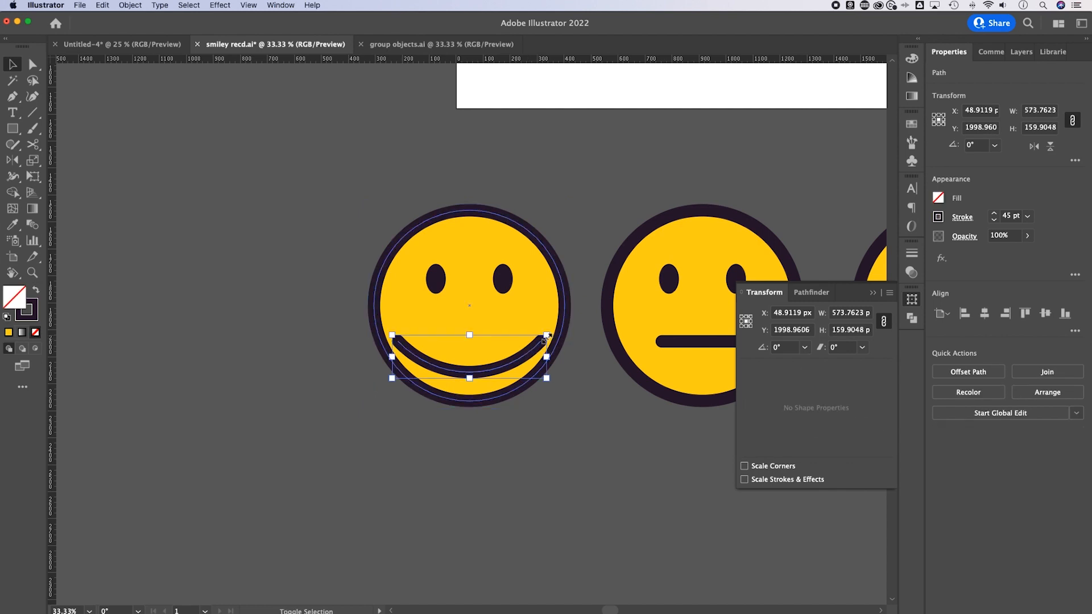
drag(548, 336, 527, 344)
click(599, 428)
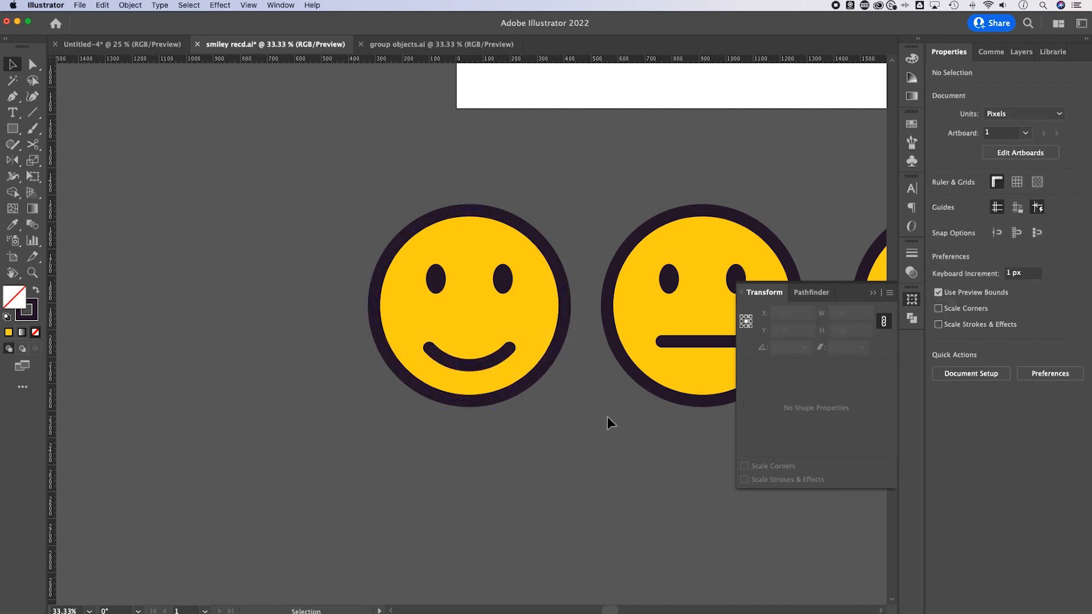
Compare the new smile with the mouths of the other yellow faces in the row
key(super+minus)
drag(604, 424, 480, 419)
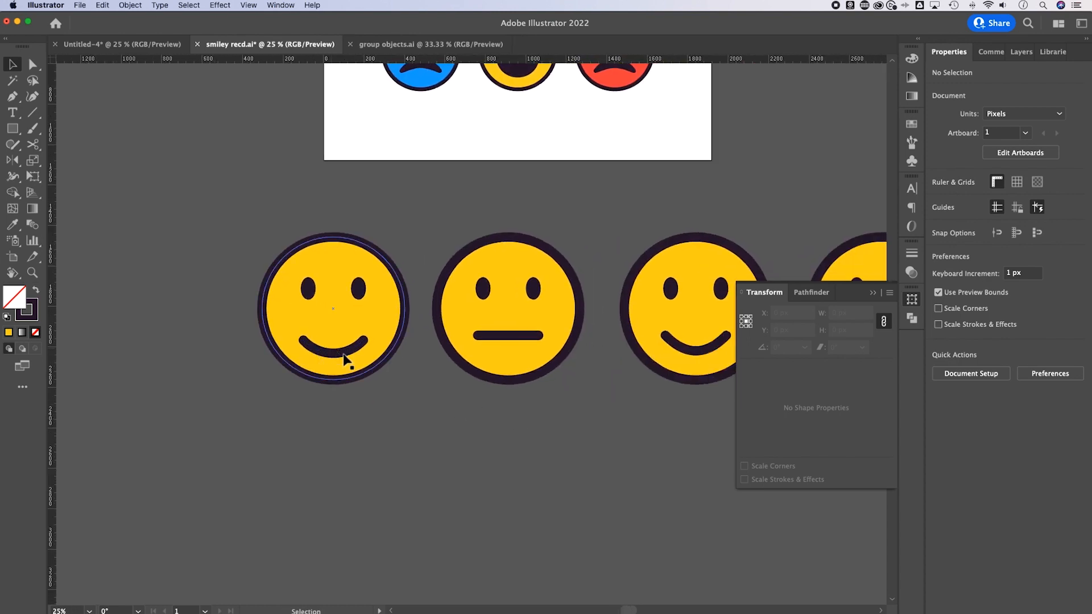
scroll(343, 360, right, 10)
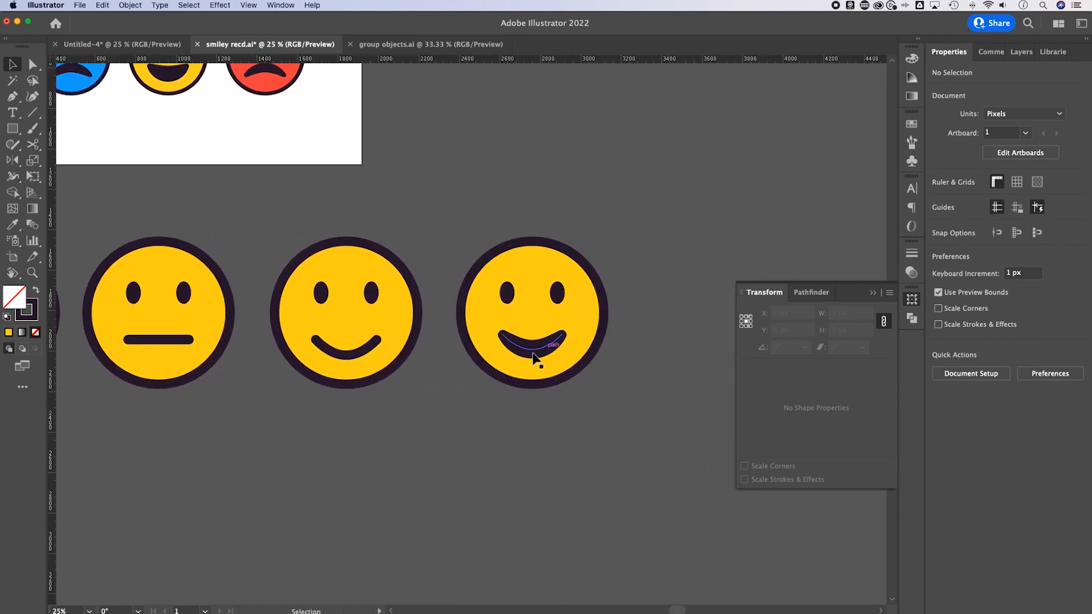
drag(346, 431, 551, 430)
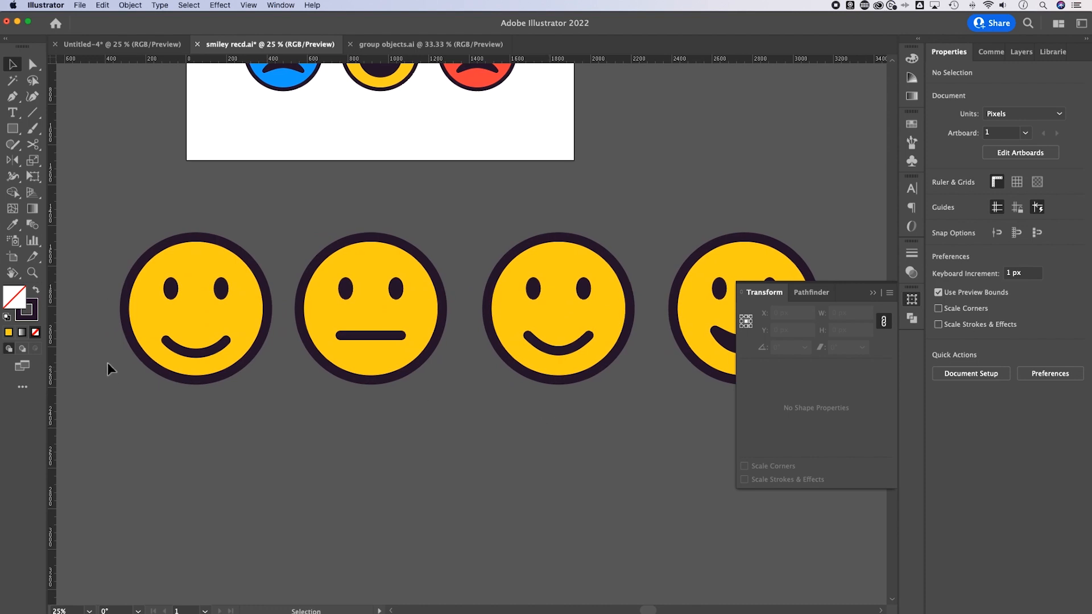
scroll(591, 409, right, 3)
scroll(626, 407, left, 2)
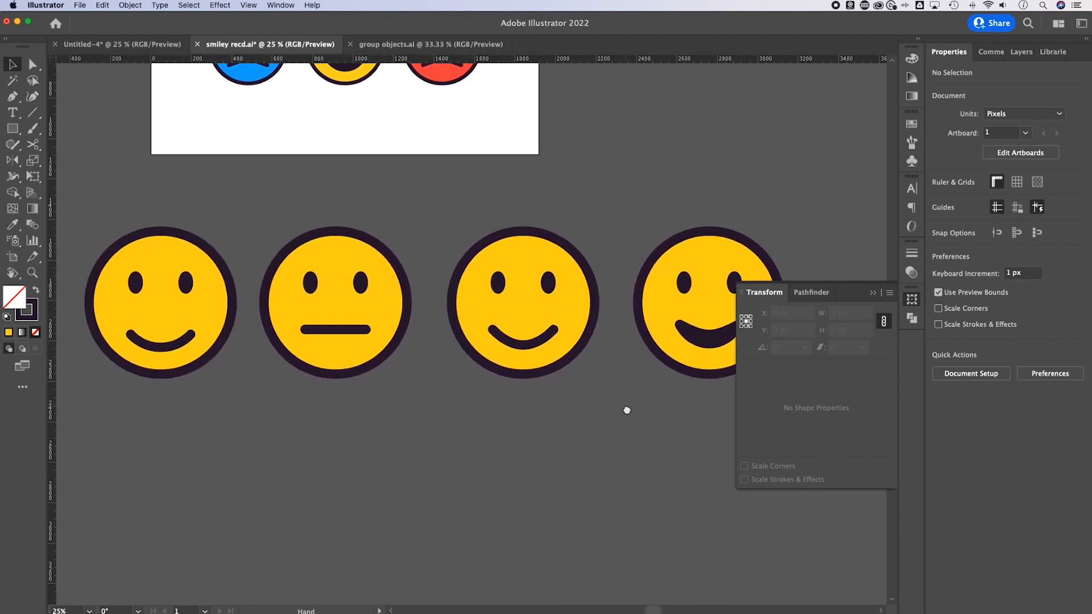
scroll(615, 421, right, 2)
drag(616, 421, 381, 420)
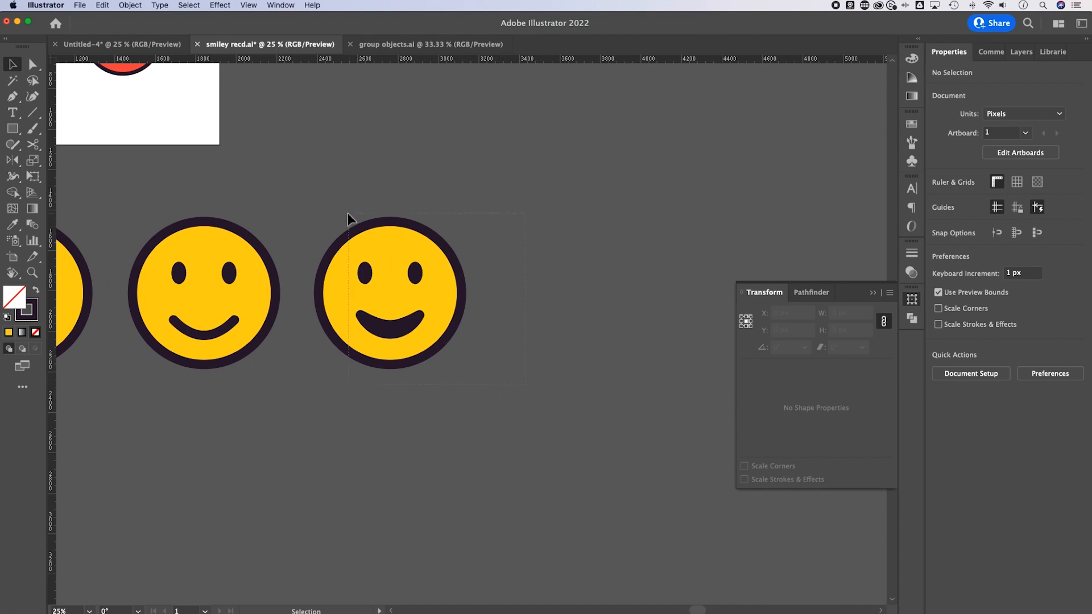
Duplicate the whole widened-grin face level to its right, centring the copy at about X 3703 px, Y 1810 px
drag(348, 219, 348, 218)
drag(398, 269, 589, 268)
click(616, 214)
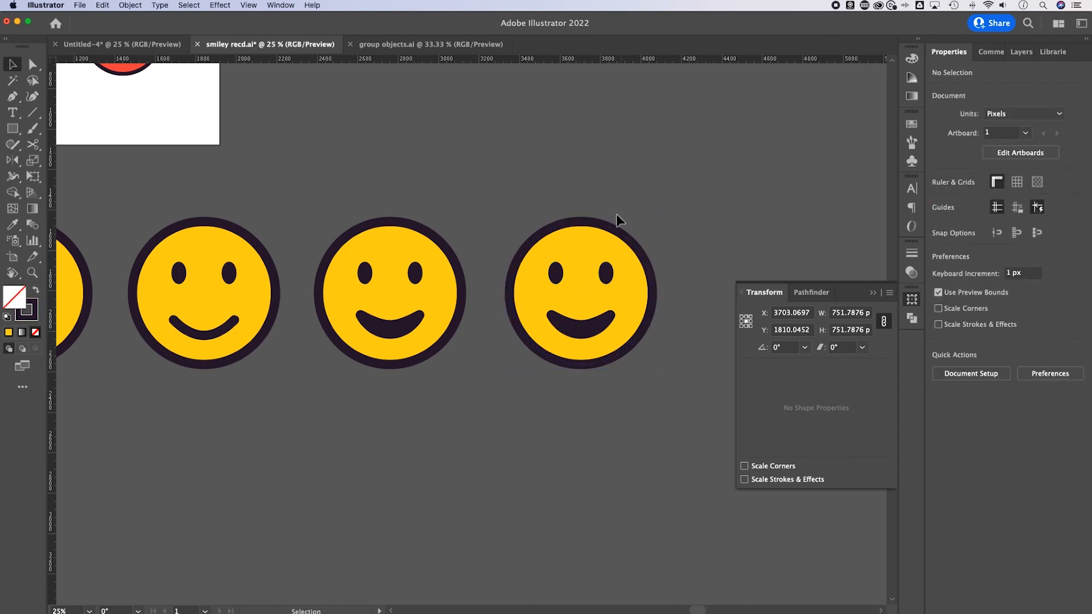
Change the fill of the duplicated widened-grin face from yellow to a bright blue with a hue of about 199°
click(589, 231)
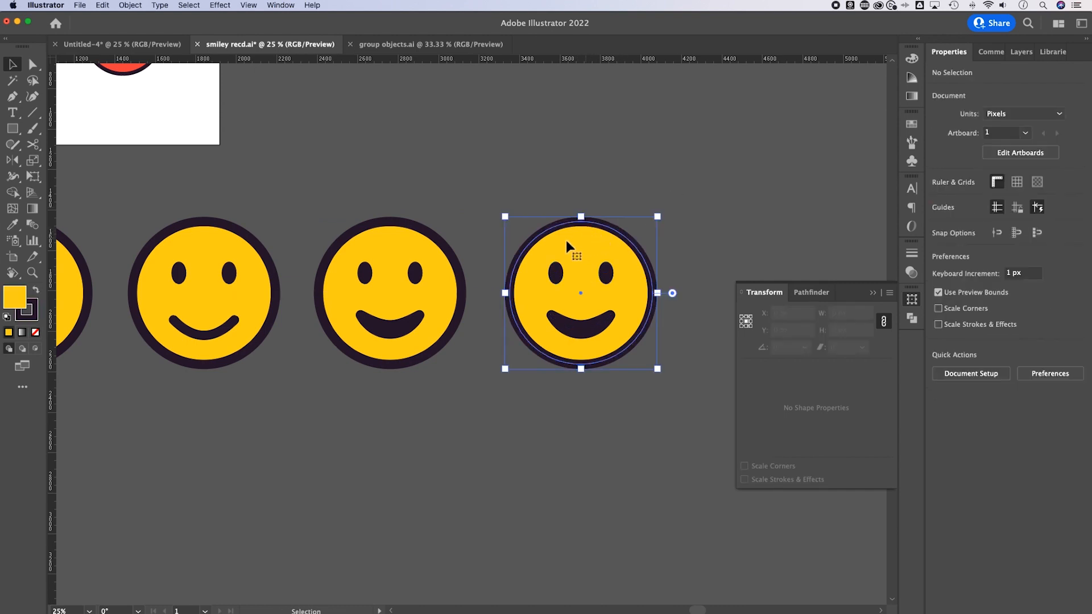
double_click(19, 299)
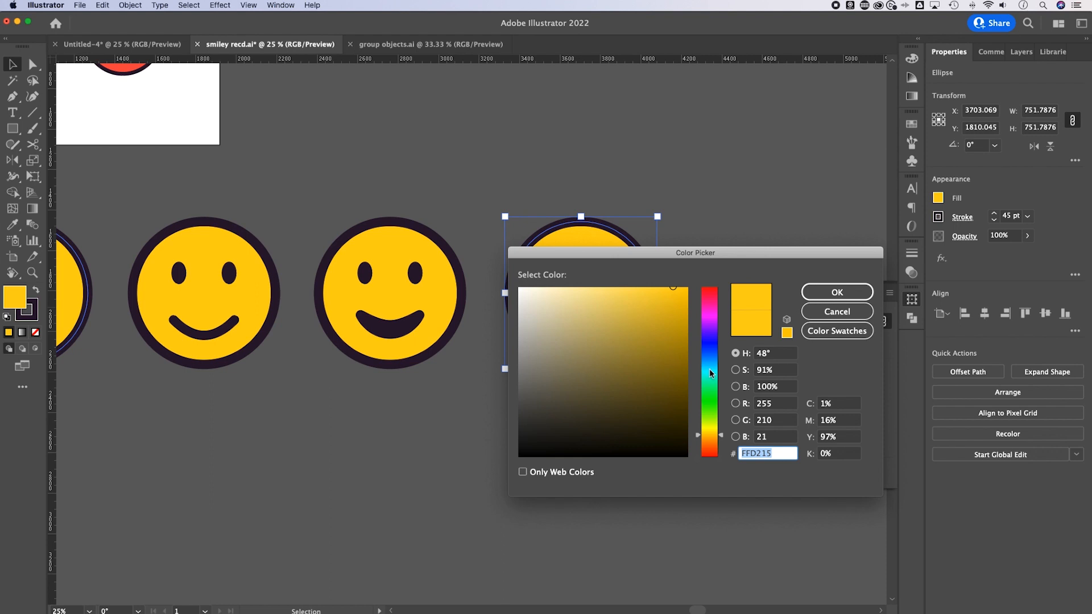
drag(710, 368, 711, 363)
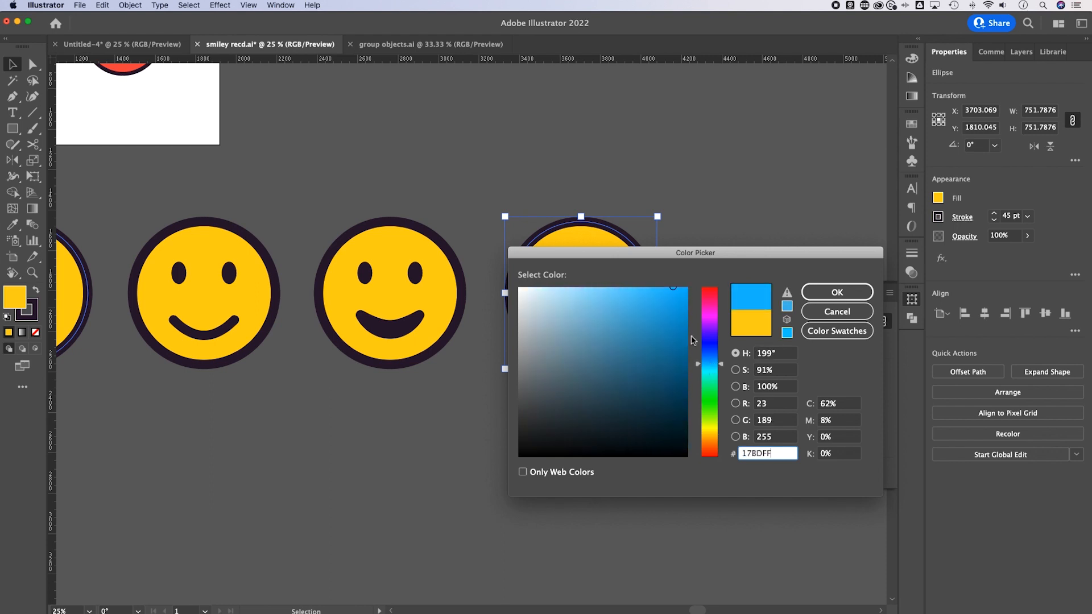
drag(670, 288, 675, 286)
click(837, 291)
click(697, 235)
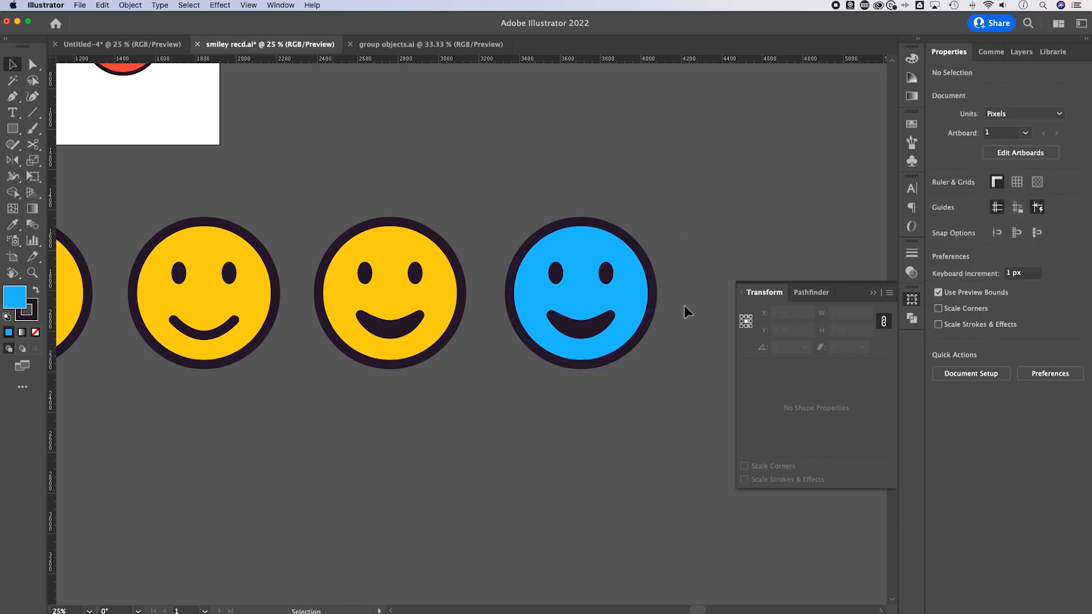
Flip the blue face's mouth vertically into a frown, and try a higher position for it at about Y 1862 px
click(599, 324)
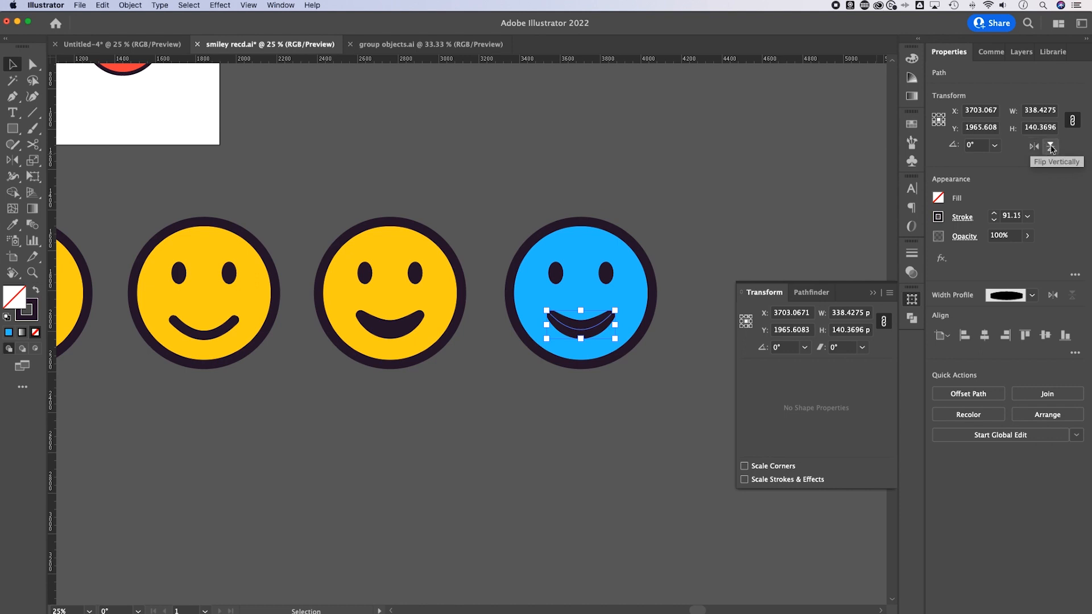
click(1052, 149)
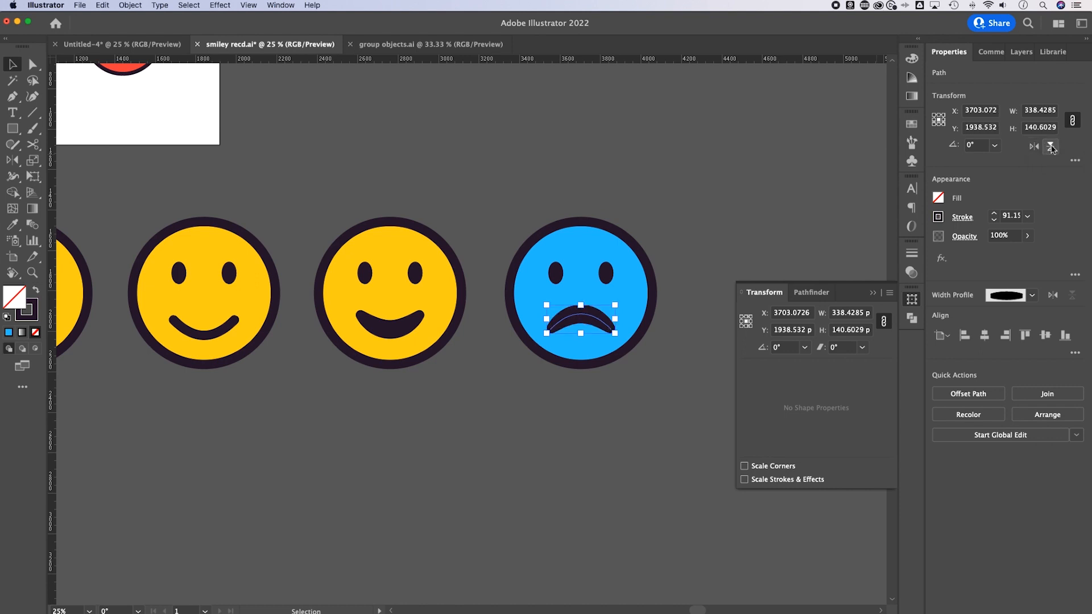
click(717, 210)
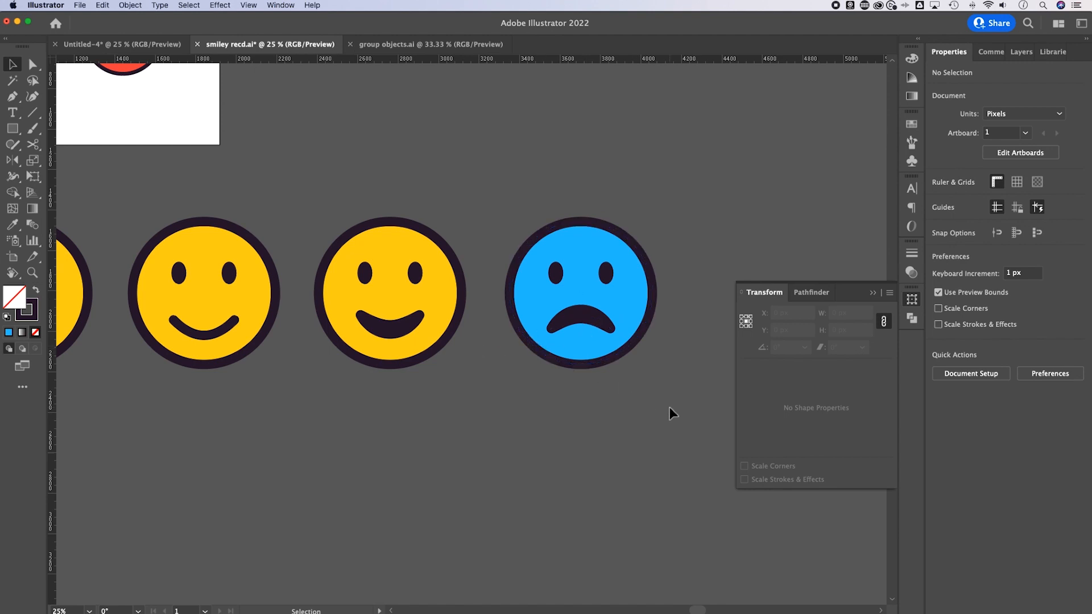
click(591, 302)
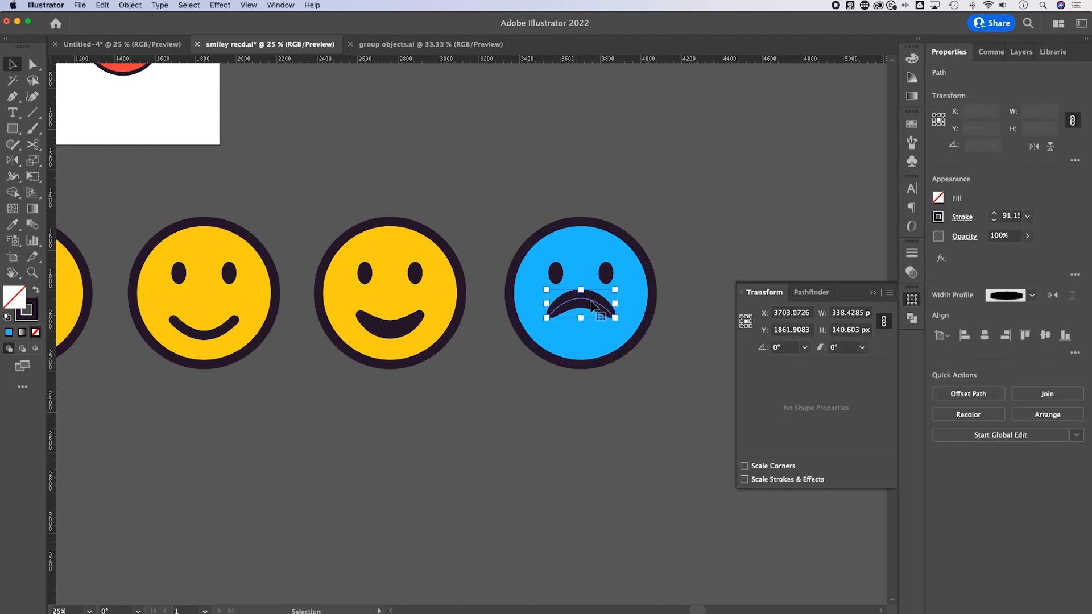
click(654, 389)
Duplicate the whole blue frowning face level to its right, centring the copy at about X 4588 px, Y 1810 px
scroll(651, 386, right, 1)
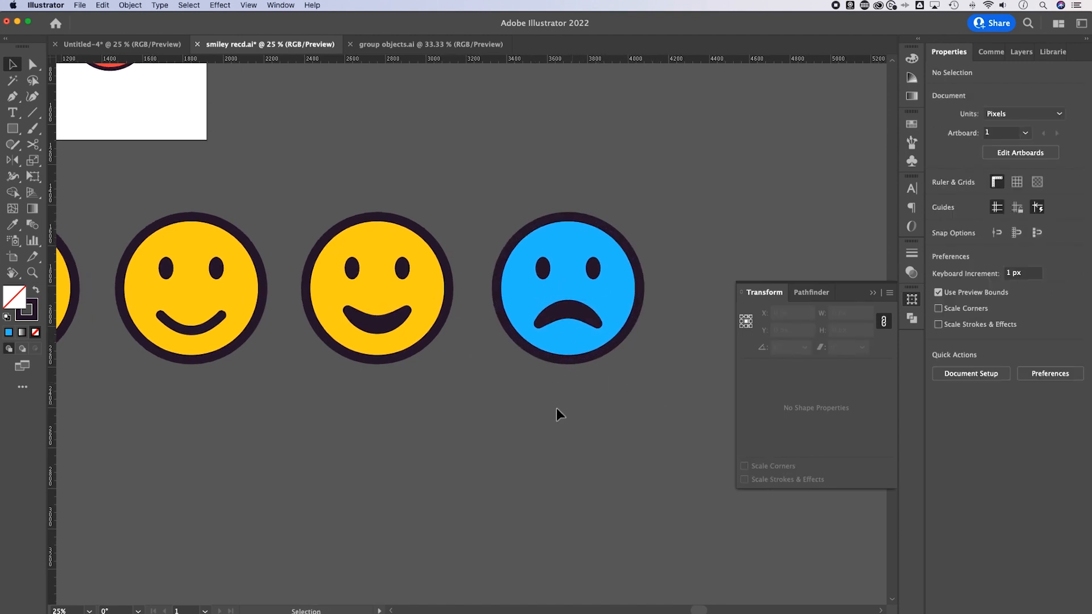
drag(533, 221, 533, 223)
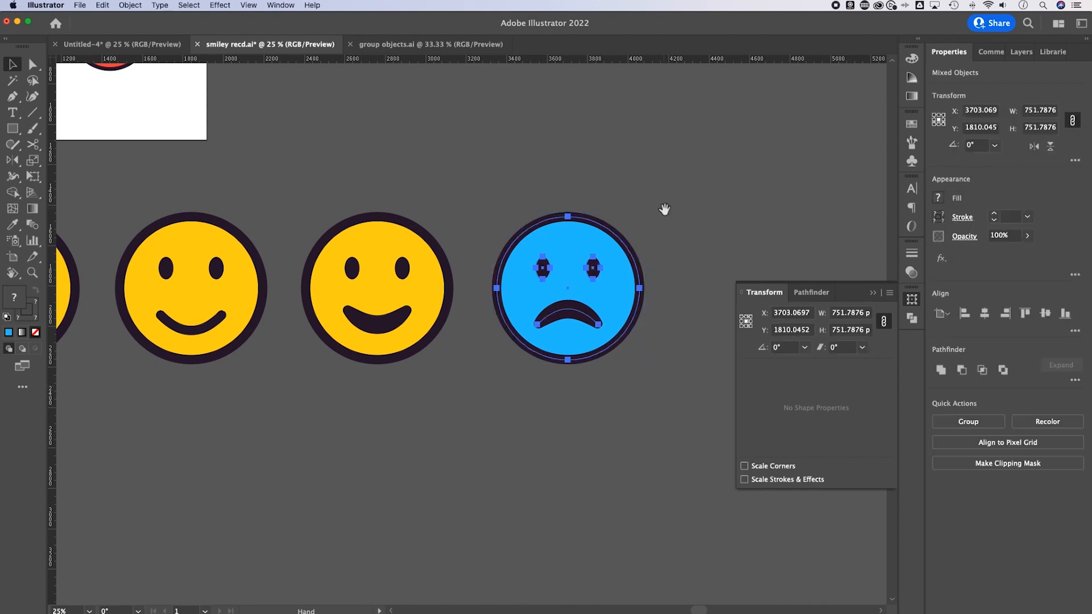
scroll(442, 254, right, 3)
drag(392, 250, 572, 244)
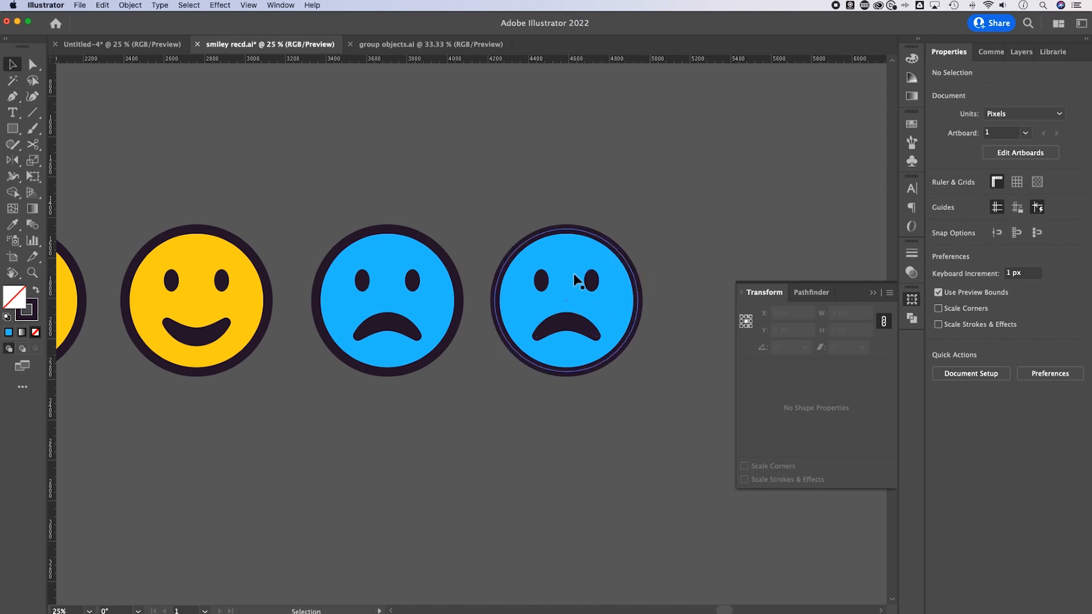
Fill the duplicated frowning face with red FF4040
click(560, 234)
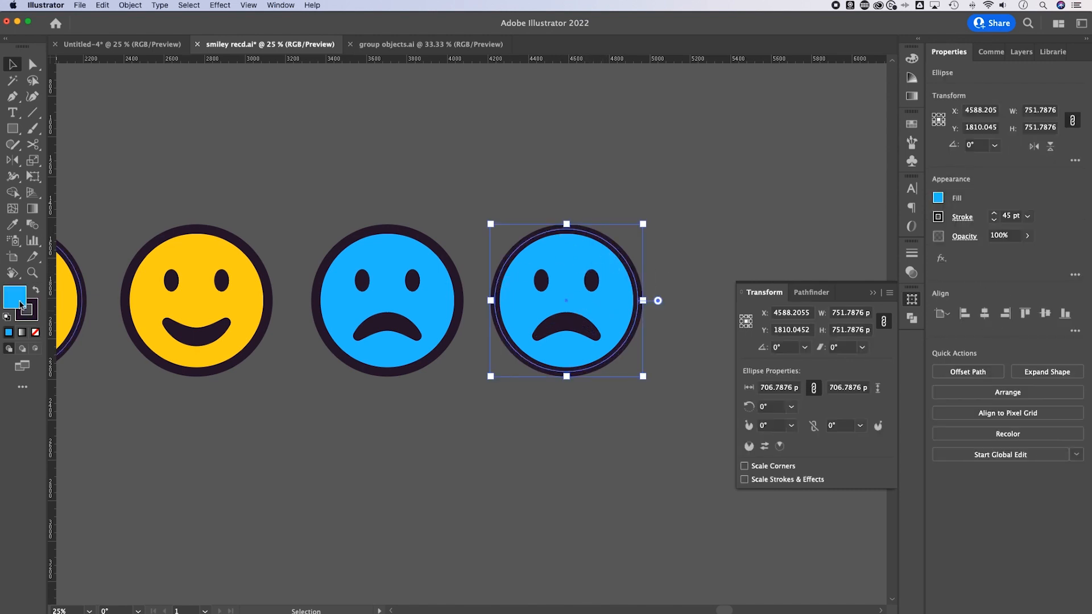
double_click(17, 298)
mouse_move(704, 301)
mouse_down()
mouse_move(707, 290)
mouse_move(648, 287)
mouse_up()
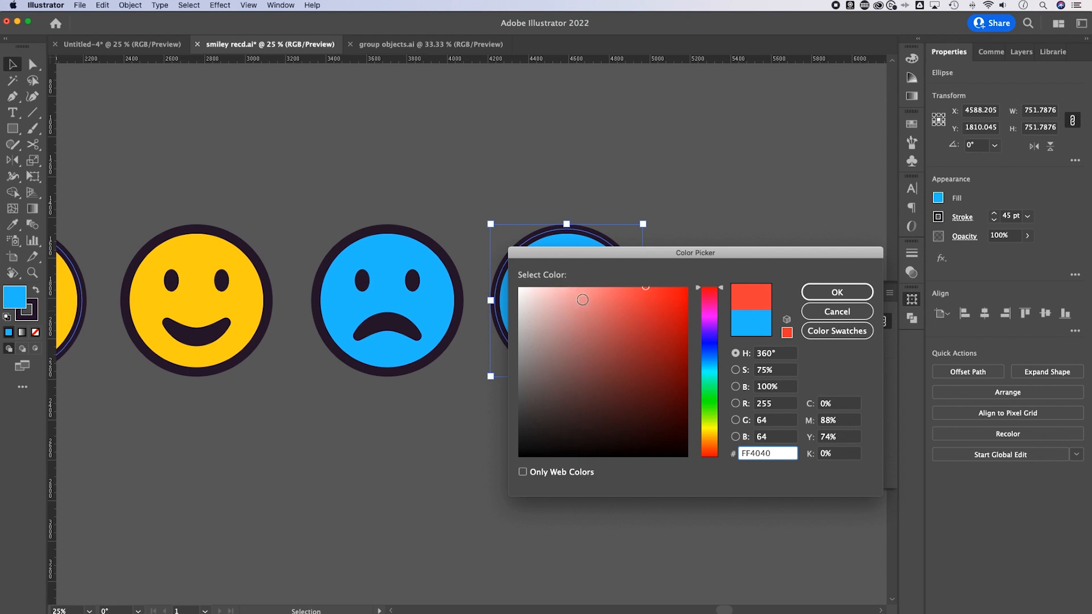
click(837, 291)
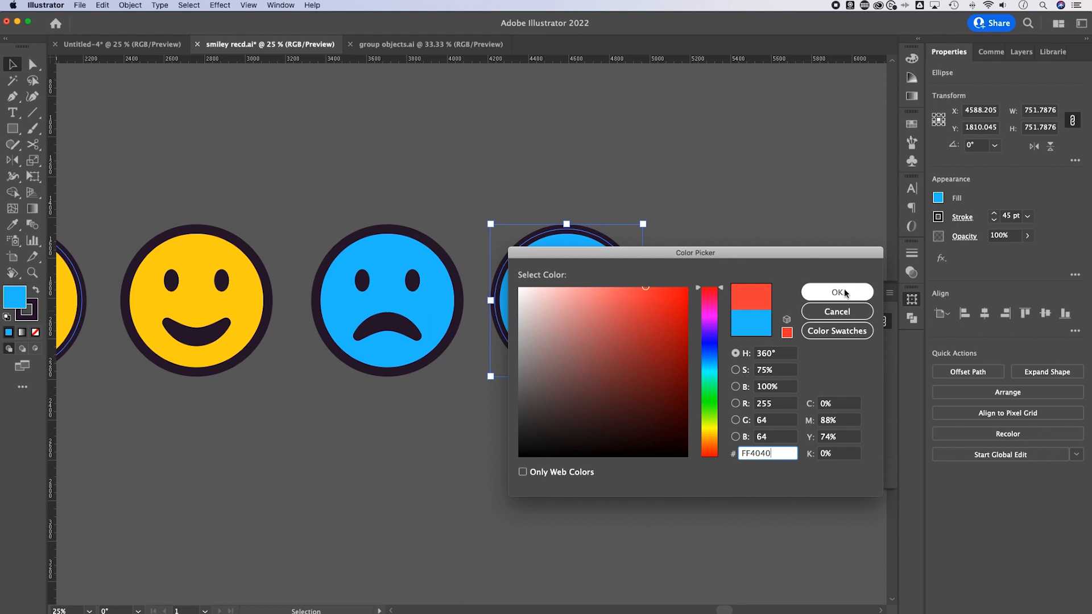
click(649, 245)
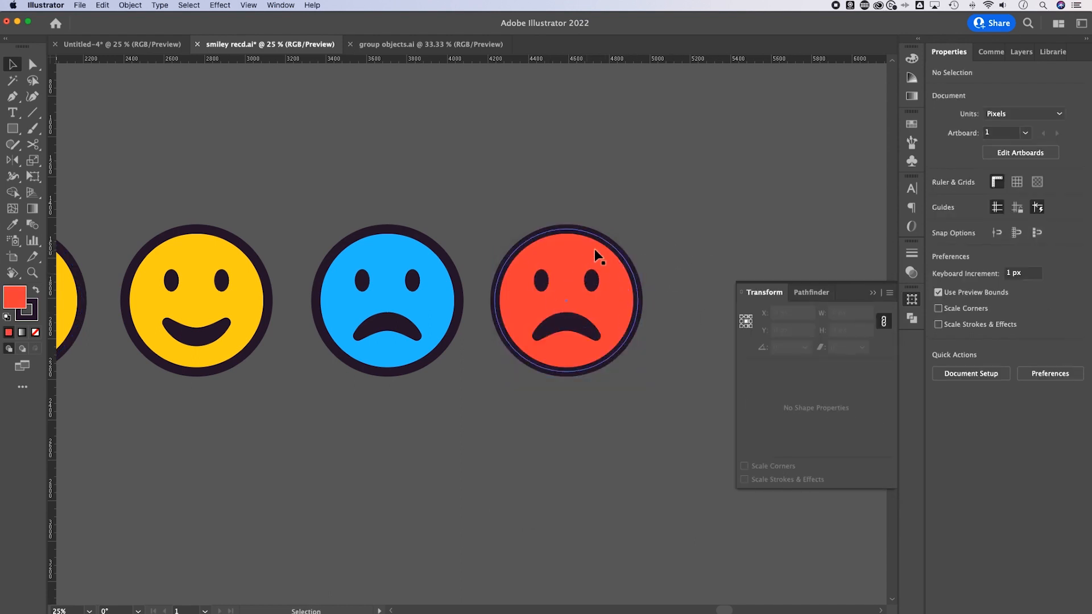
Draw a slanted eyebrow line above the red face's right-hand eye, about 118 px long and rising outward at about 31°
key(super+equal)
key(super+equal)
key(super+equal)
key(super+equal)
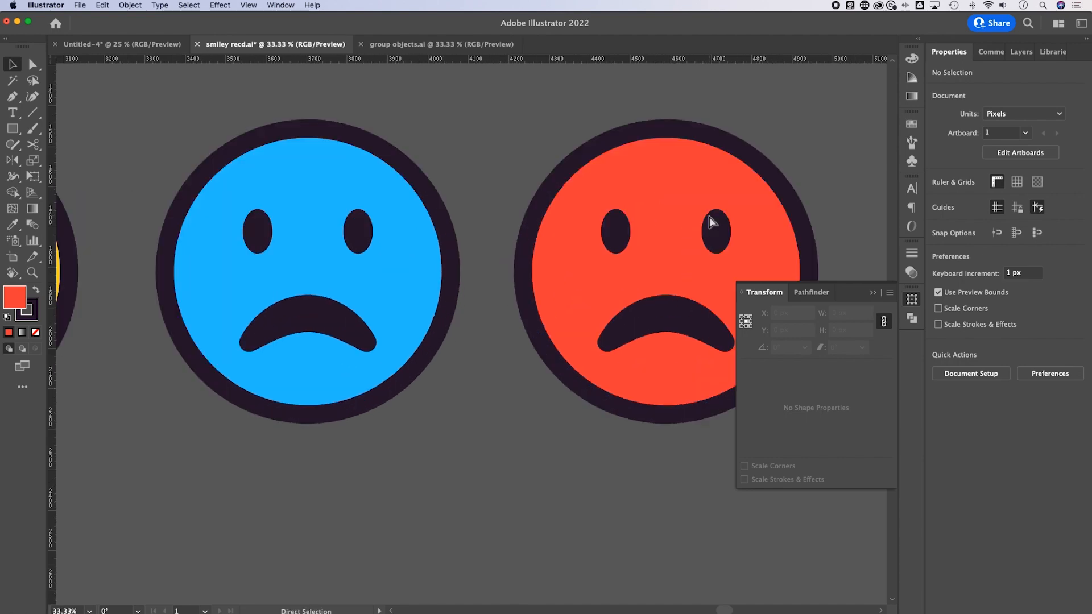
drag(711, 220, 296, 261)
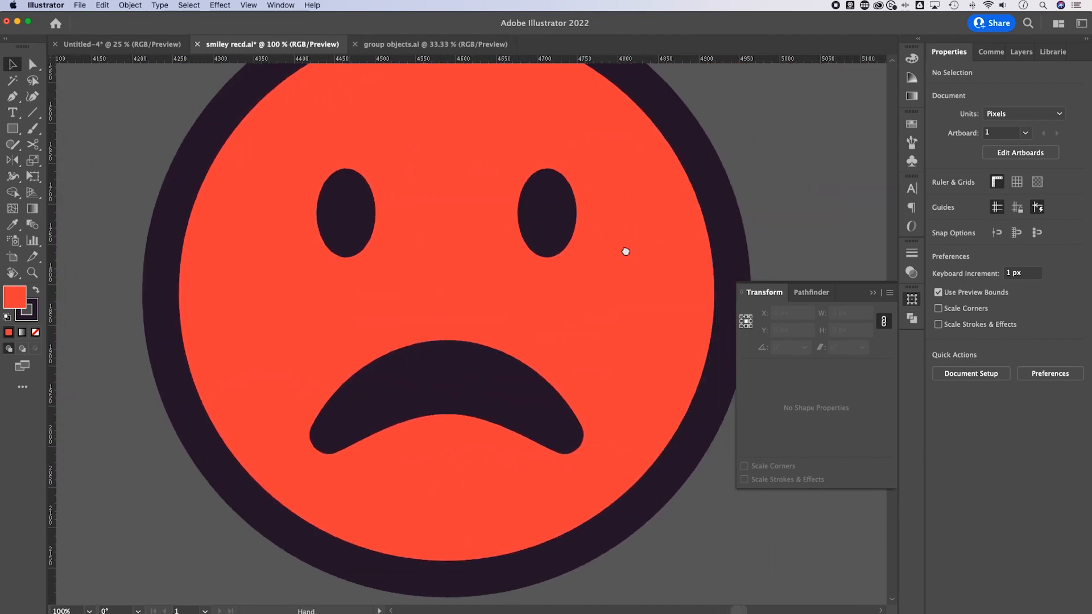
drag(618, 239, 571, 286)
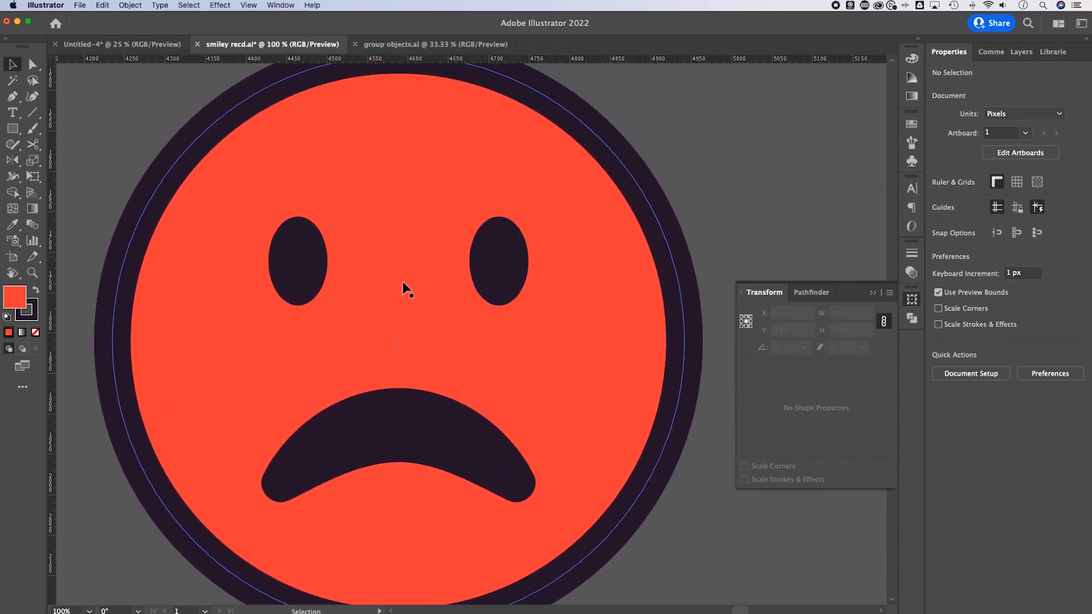
click(34, 114)
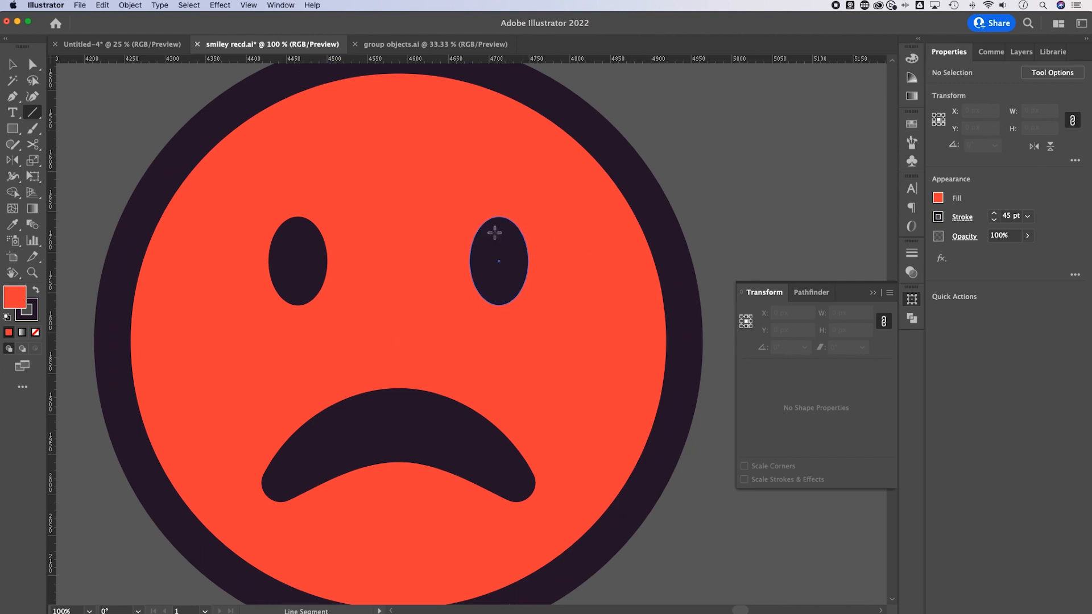
mouse_move(469, 228)
mouse_down()
mouse_move(534, 177)
mouse_move(551, 180)
mouse_up()
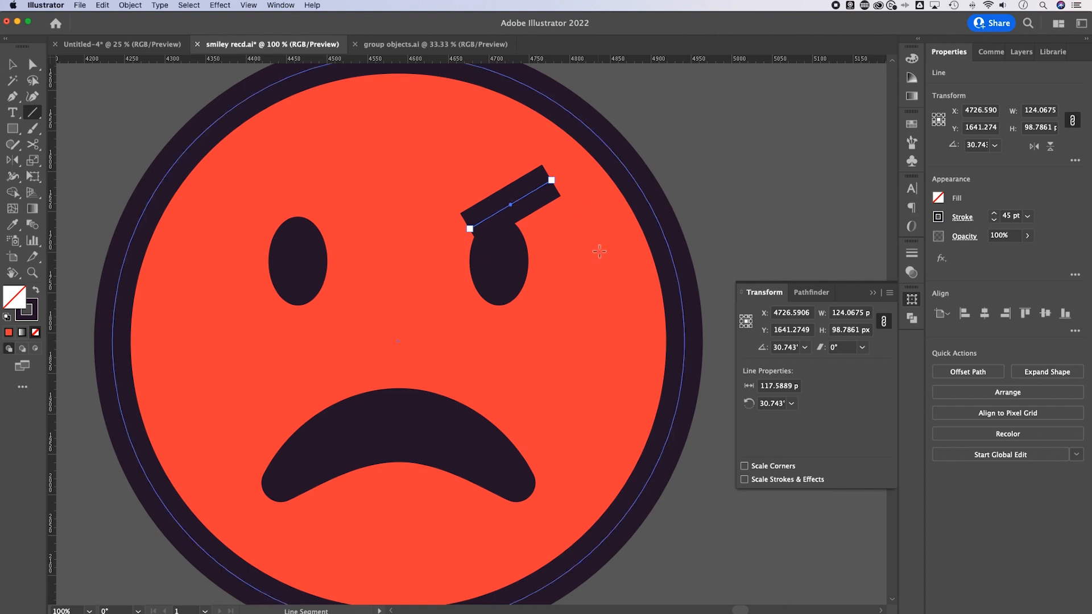
Try sampling the red face's appearance onto the eyebrow line with the Eyedropper, and set the line's fill back to none
key(i)
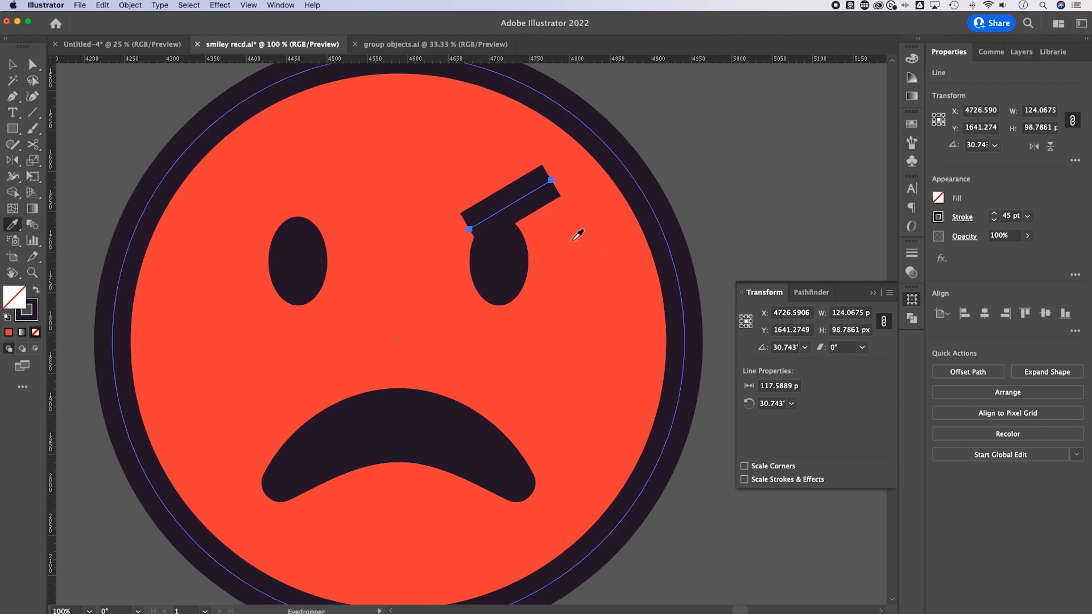
click(629, 283)
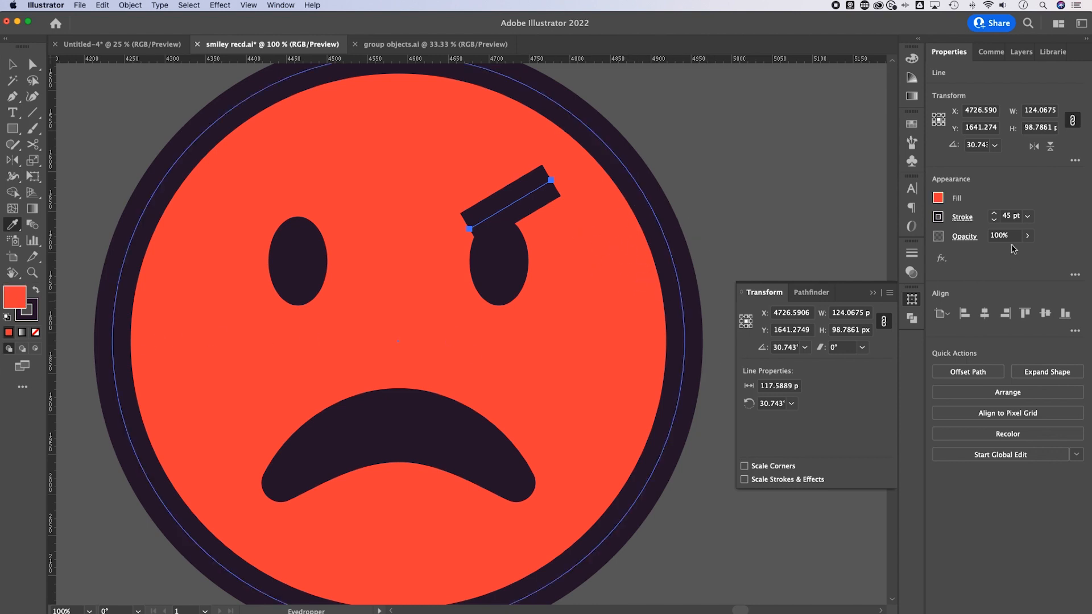
click(36, 333)
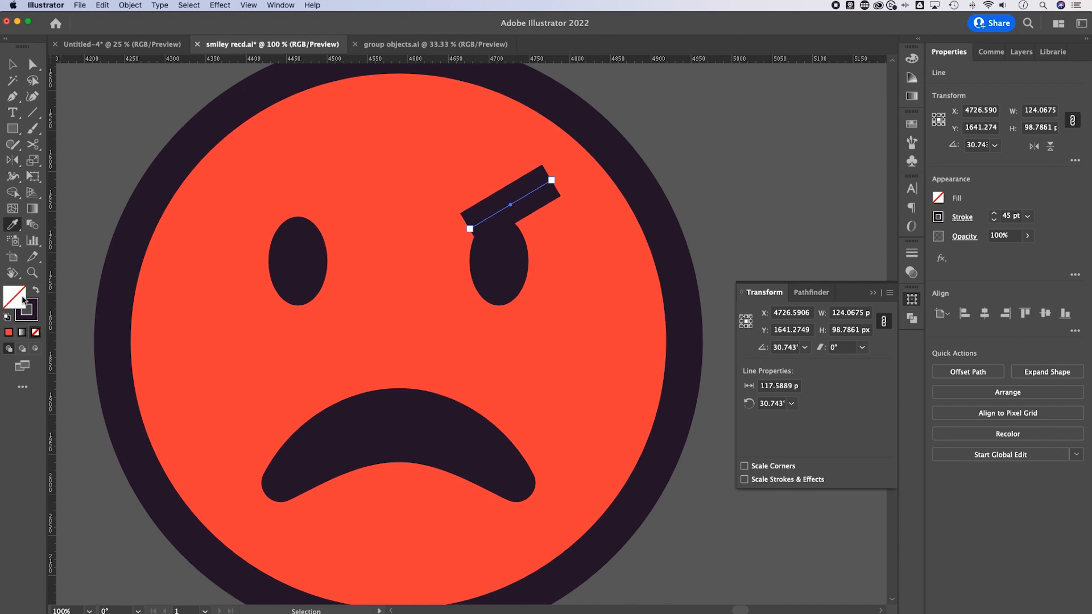
Give the eyebrow line's 45 pt stroke round caps
click(963, 217)
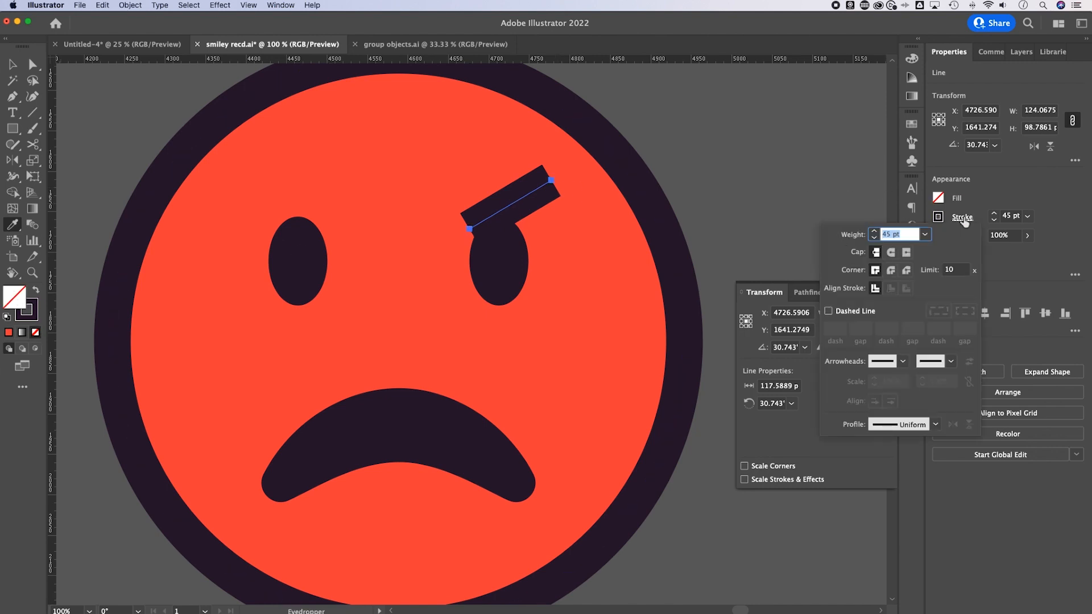
click(891, 253)
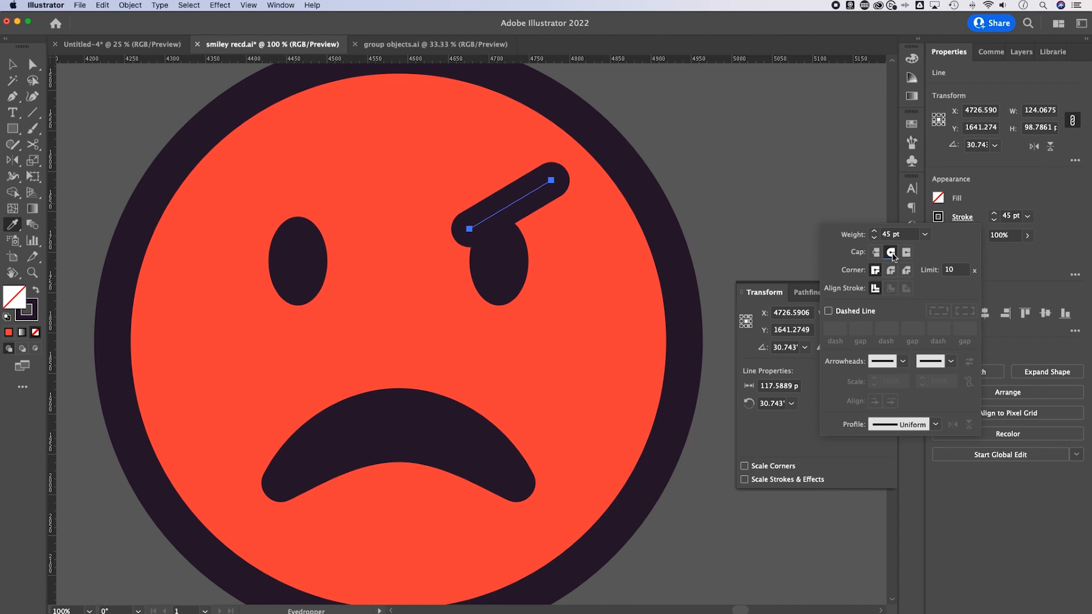
click(545, 184)
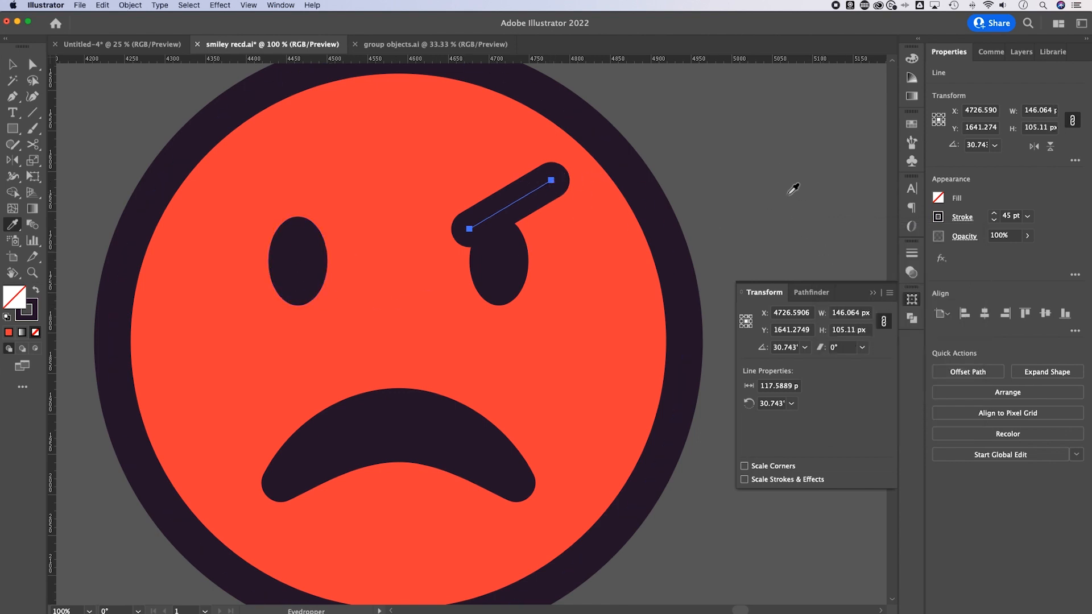
key(v)
key(v)
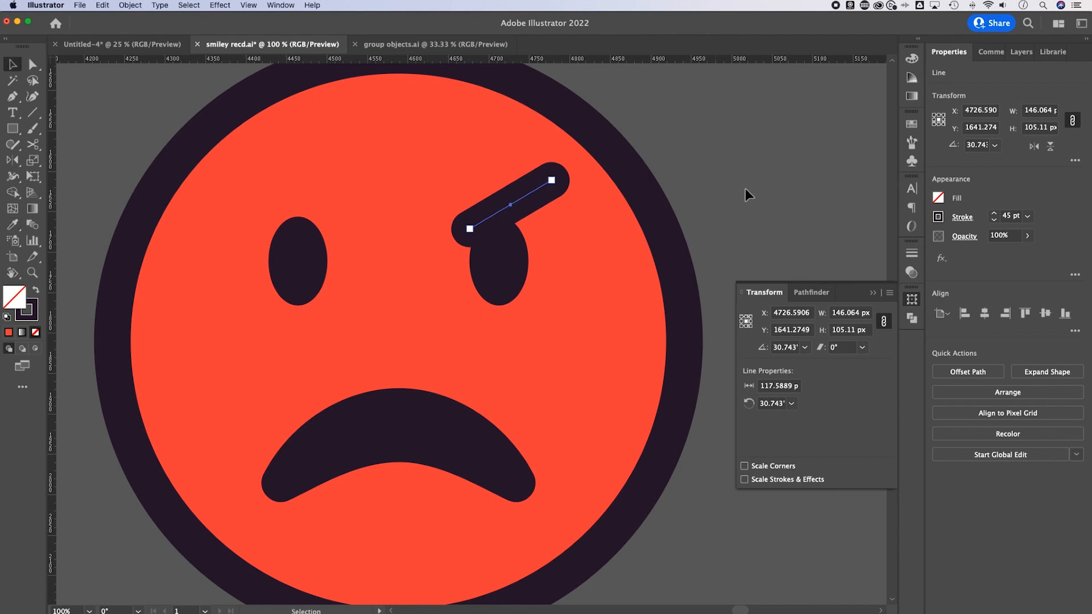
Shorten the eyebrow along its slant to about 85 px by moving its outer anchor to about X 4749 px, Y 1628 px
click(602, 189)
click(522, 197)
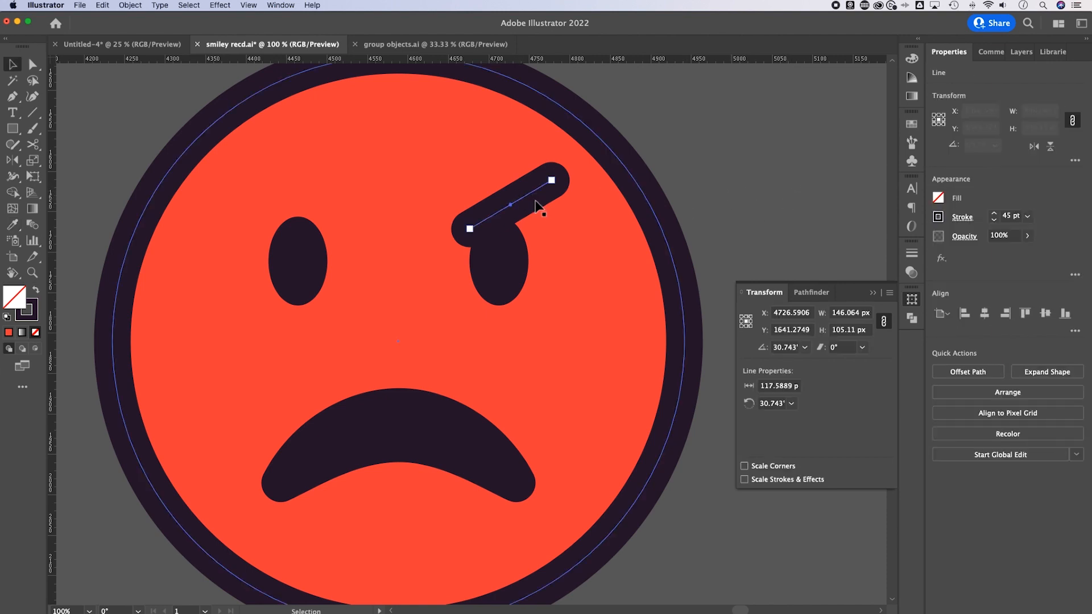
click(36, 68)
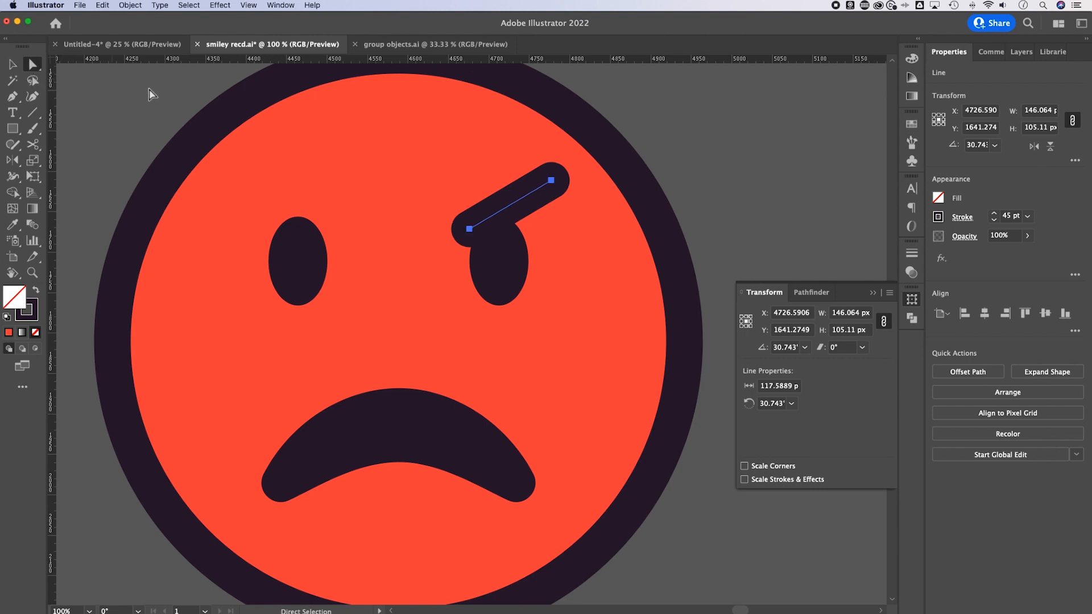
click(551, 181)
drag(552, 181, 529, 196)
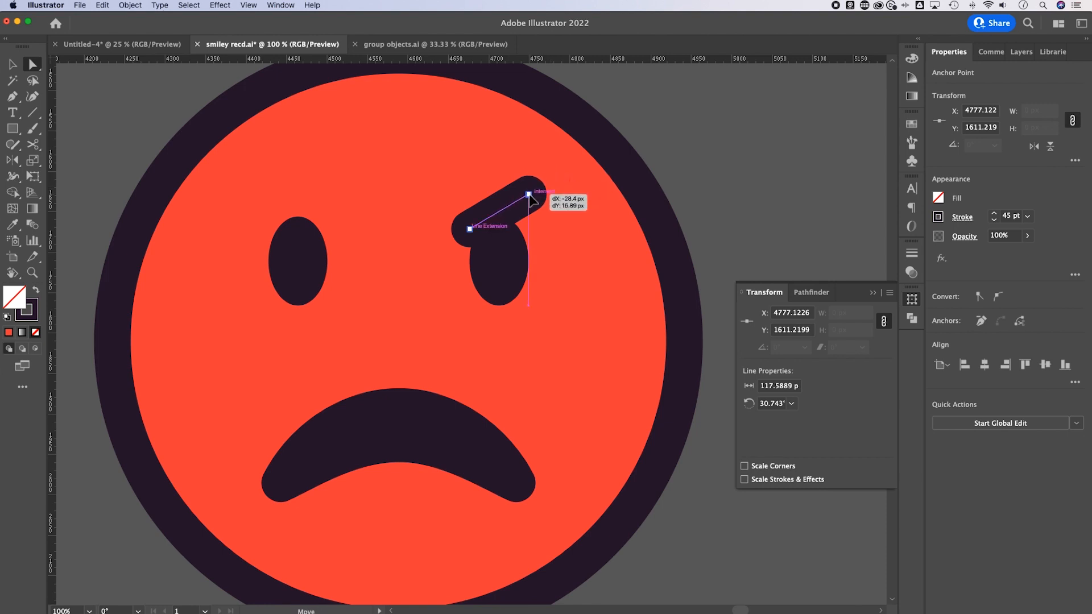
drag(529, 195, 530, 195)
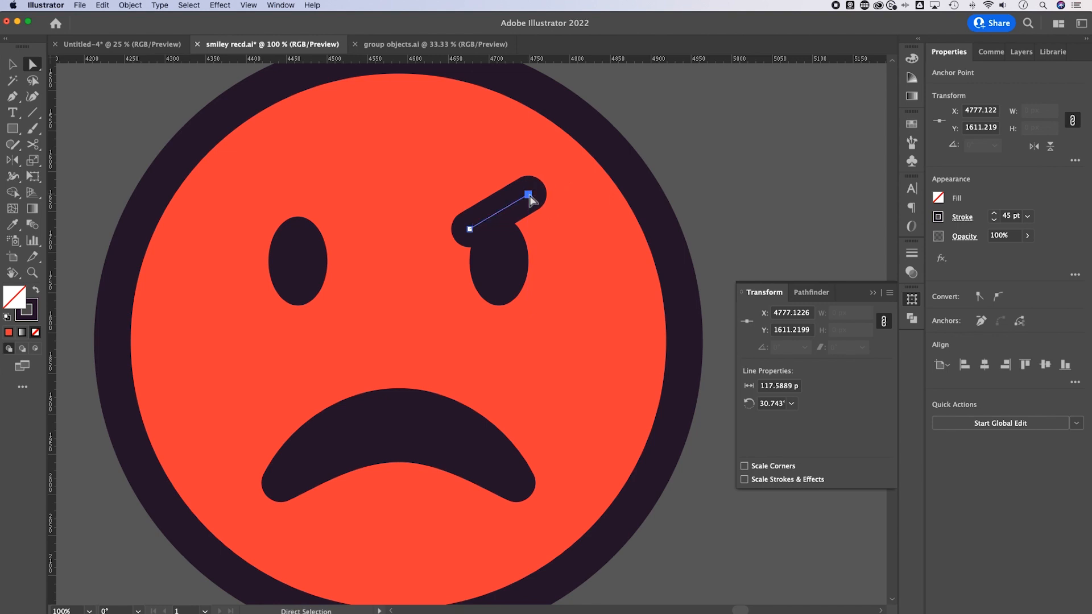
Bow the eyebrow slightly upward with the Pen tool, and widen its middle to about 52.6 pt with the Width tool
key(p)
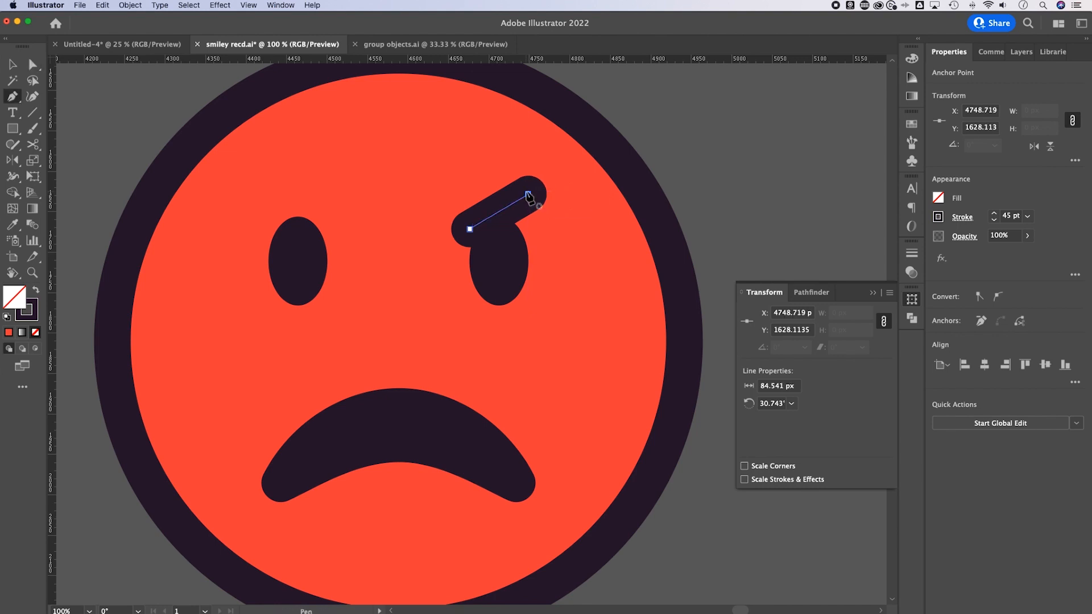
key(alt)
drag(501, 215, 500, 210)
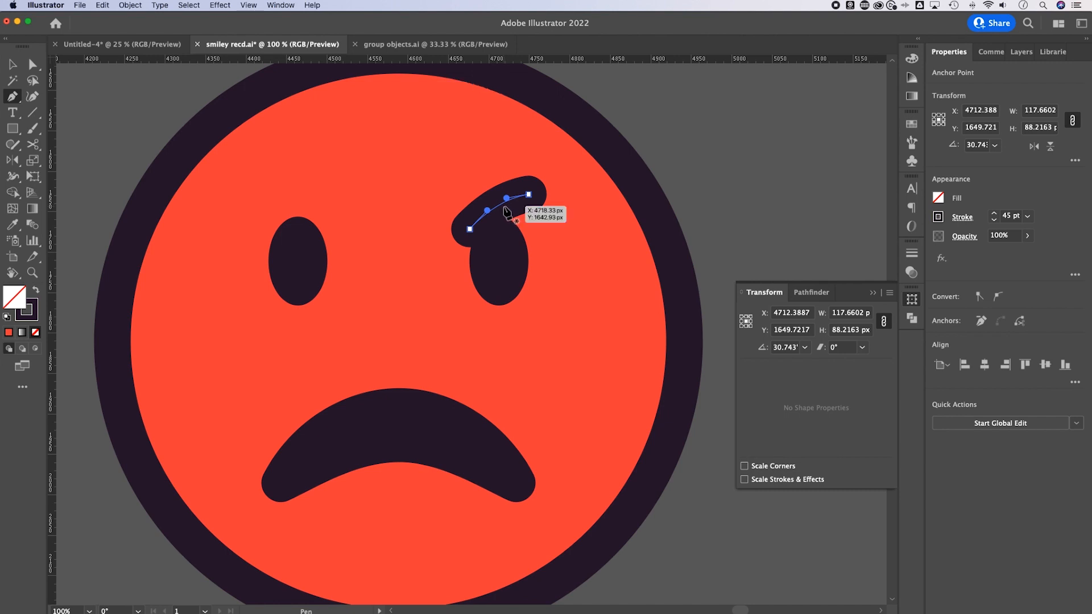
key(shift+w)
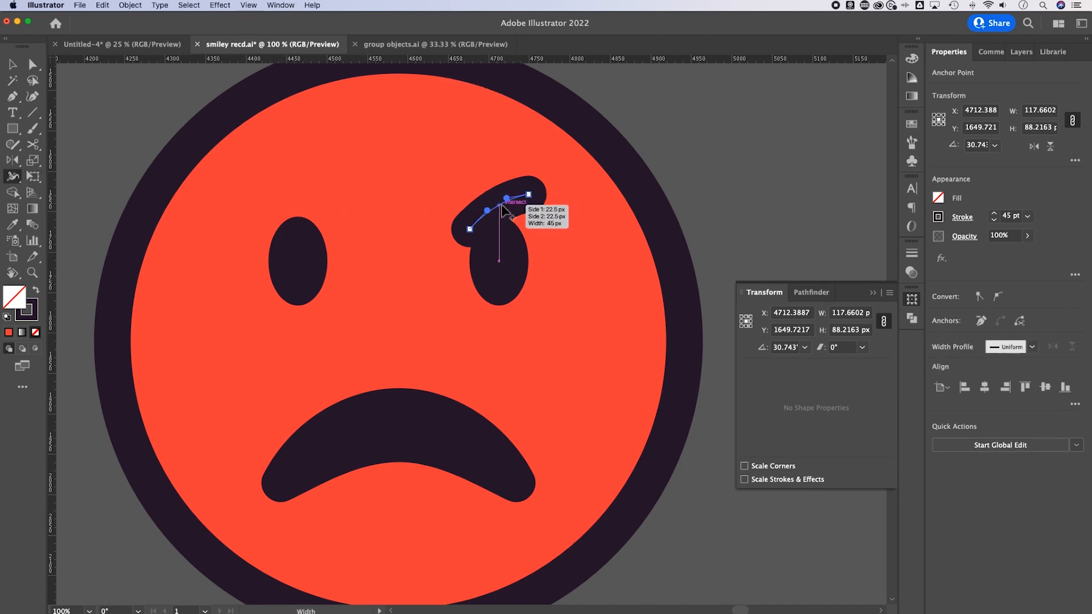
drag(499, 206, 489, 187)
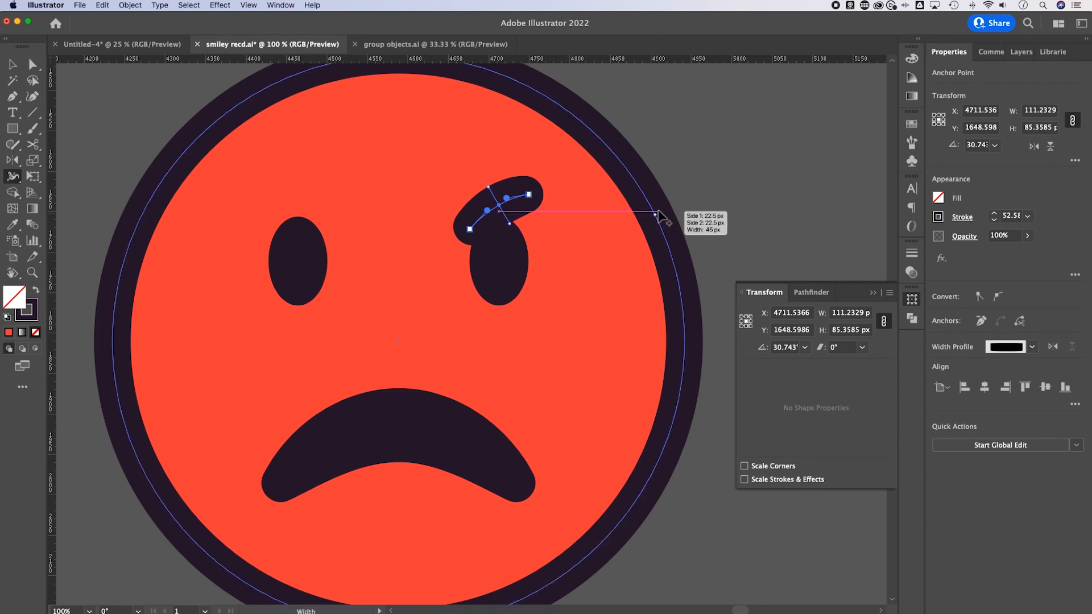
Narrow the eyebrow's outer end to about 39 px with the Width tool, and undo a trial narrowing of its inner end
key(v)
click(723, 175)
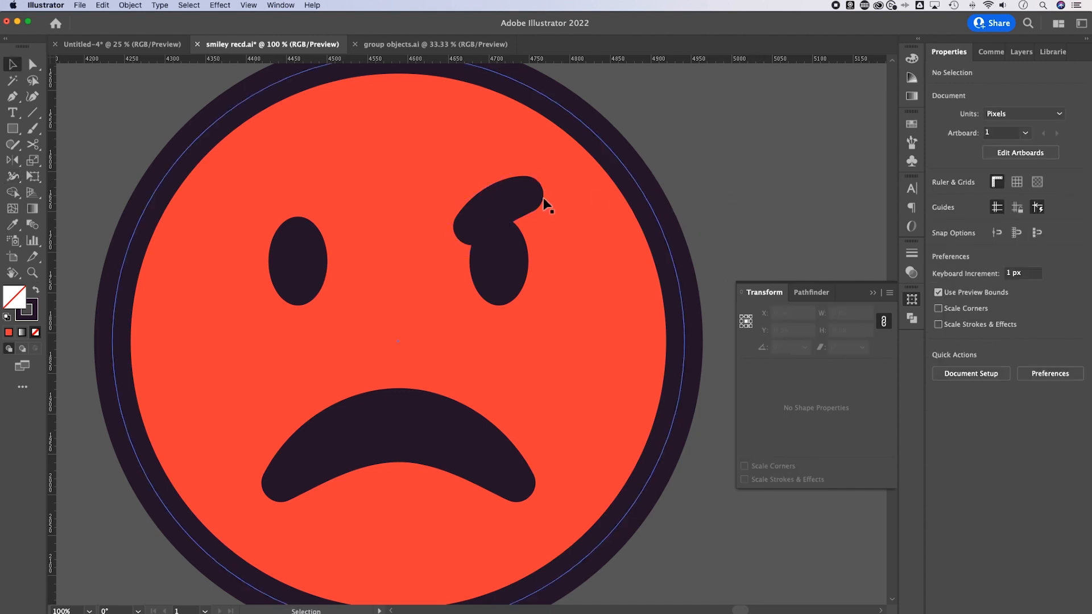
click(512, 202)
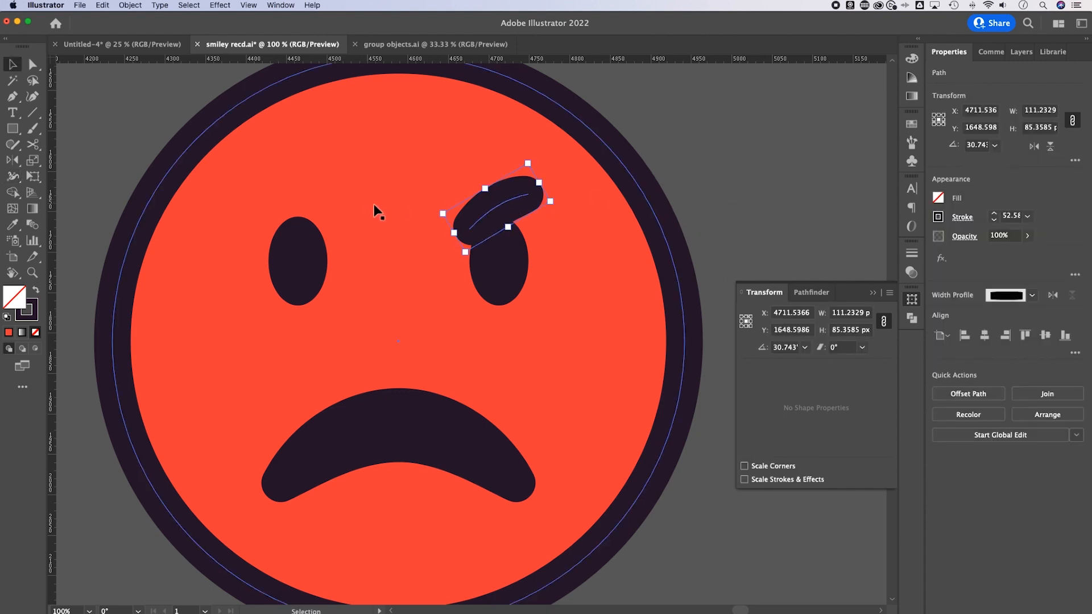
key(shift+w)
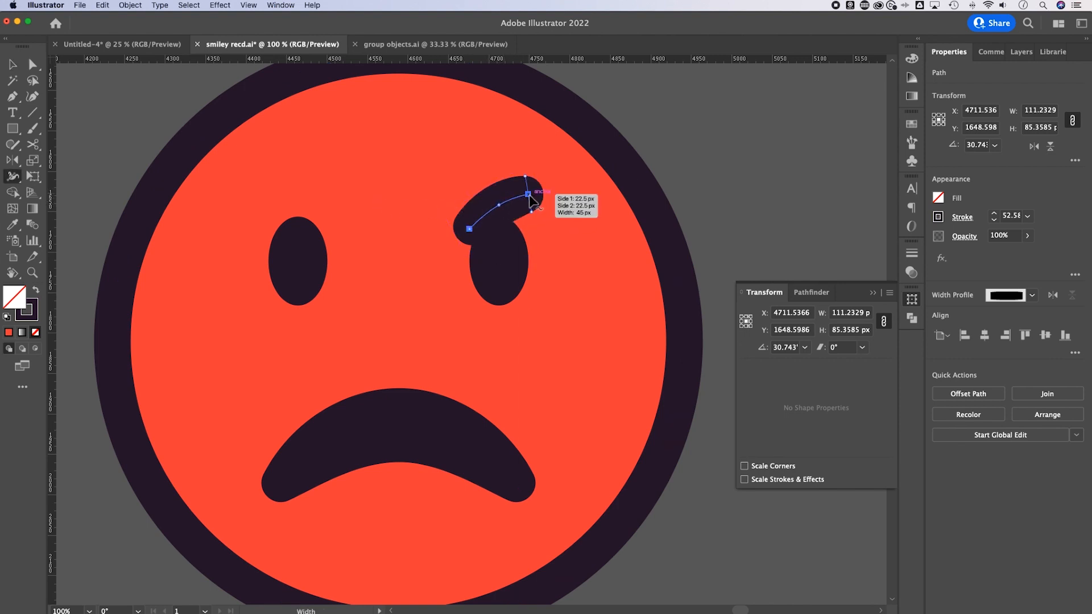
drag(530, 195, 531, 211)
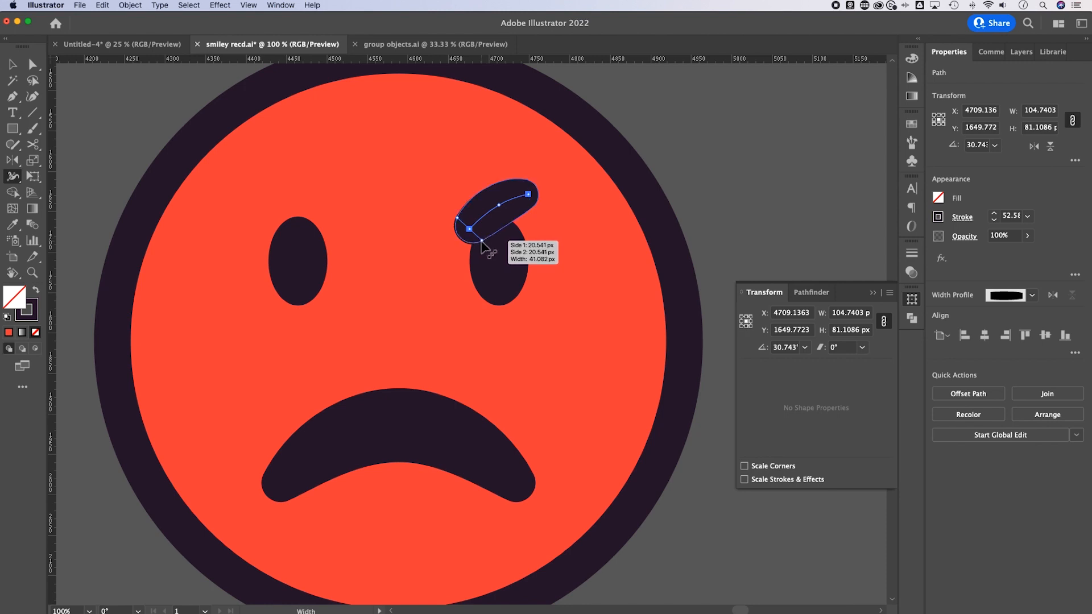
drag(481, 240, 480, 240)
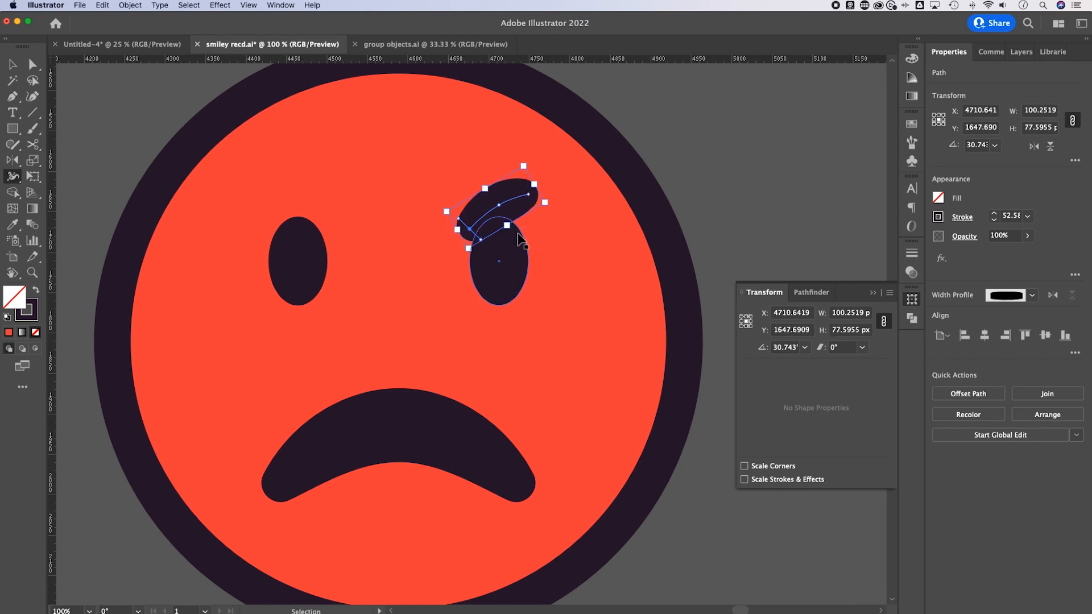
key(cmd+z)
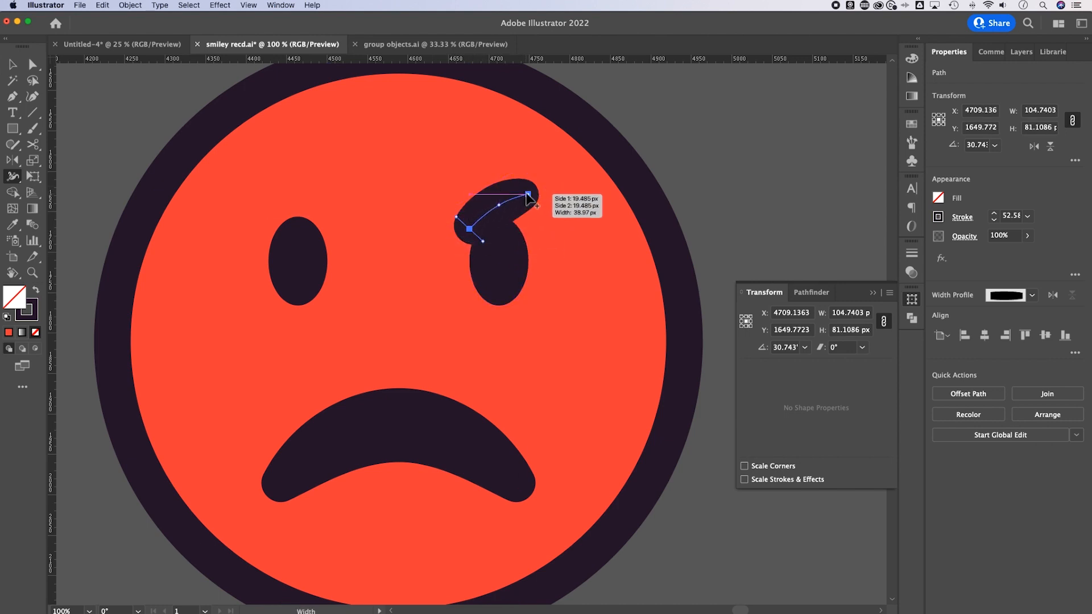
key(v)
click(714, 152)
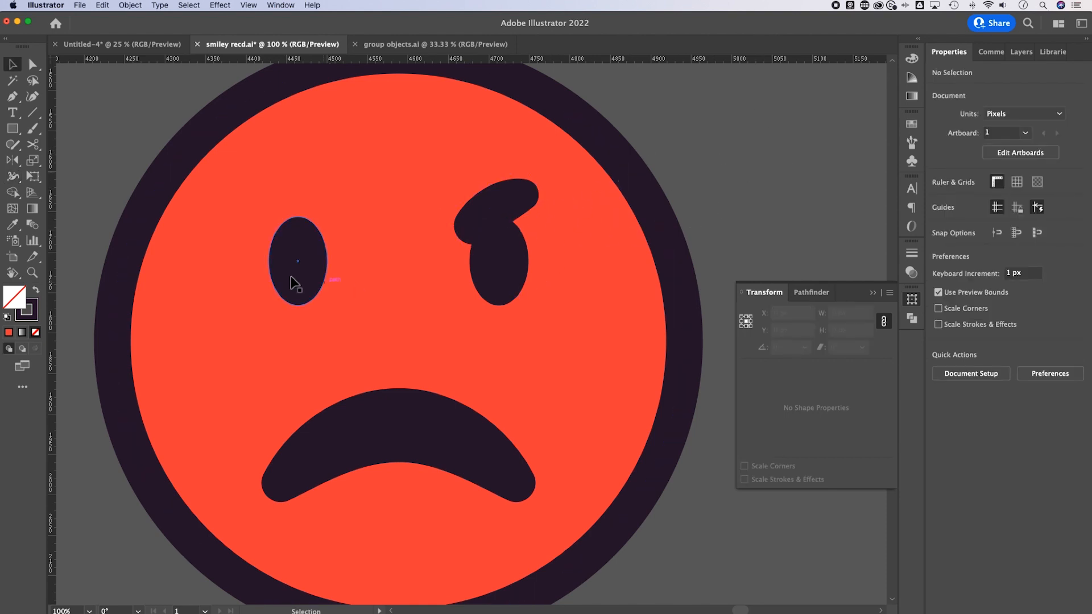
click(504, 201)
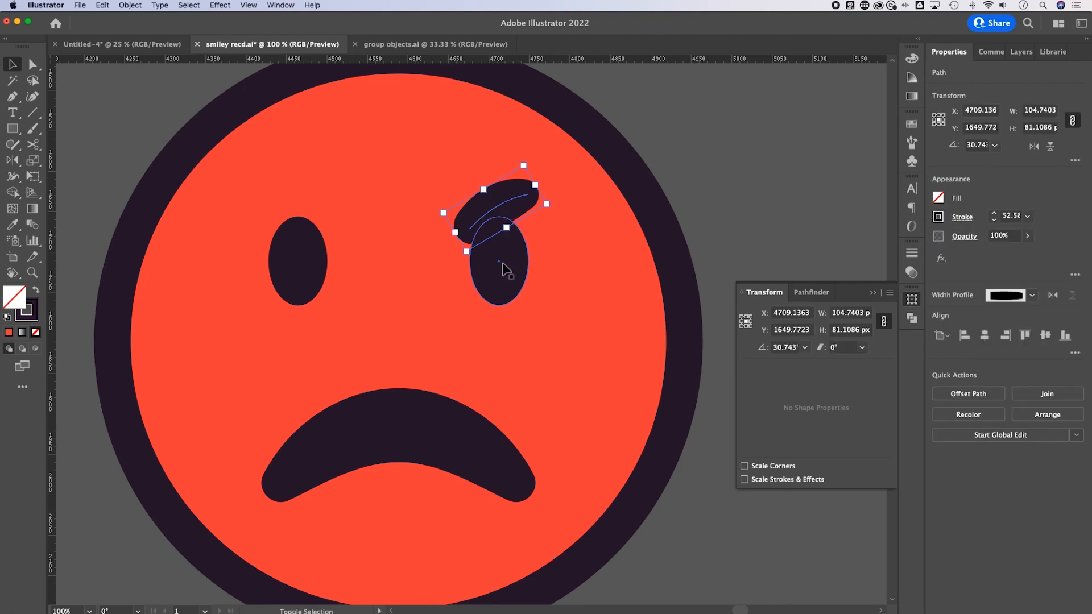
shift+click(503, 264)
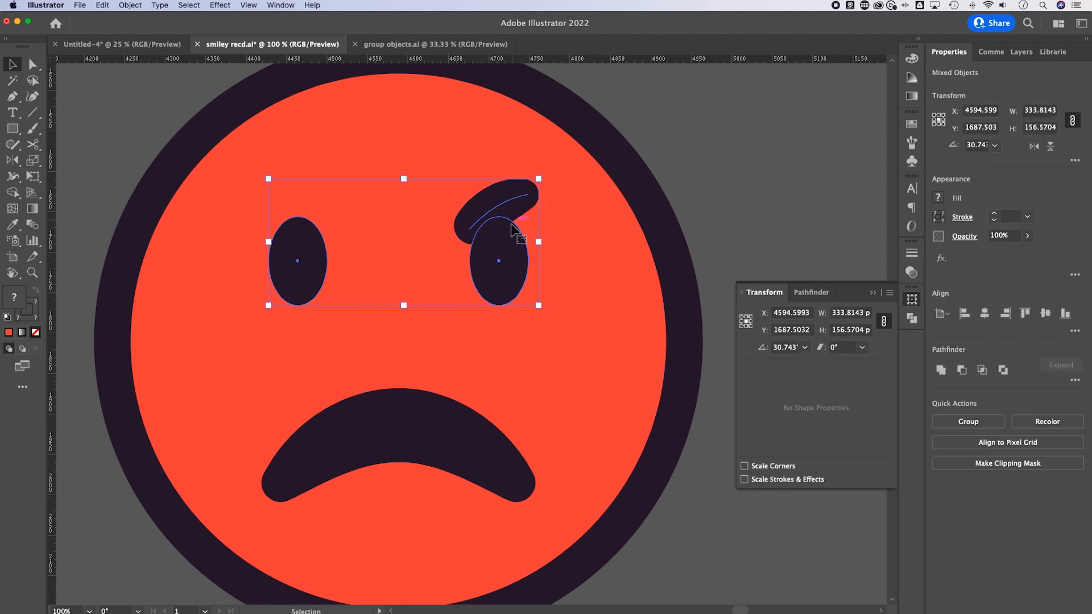
key(super+shift+a)
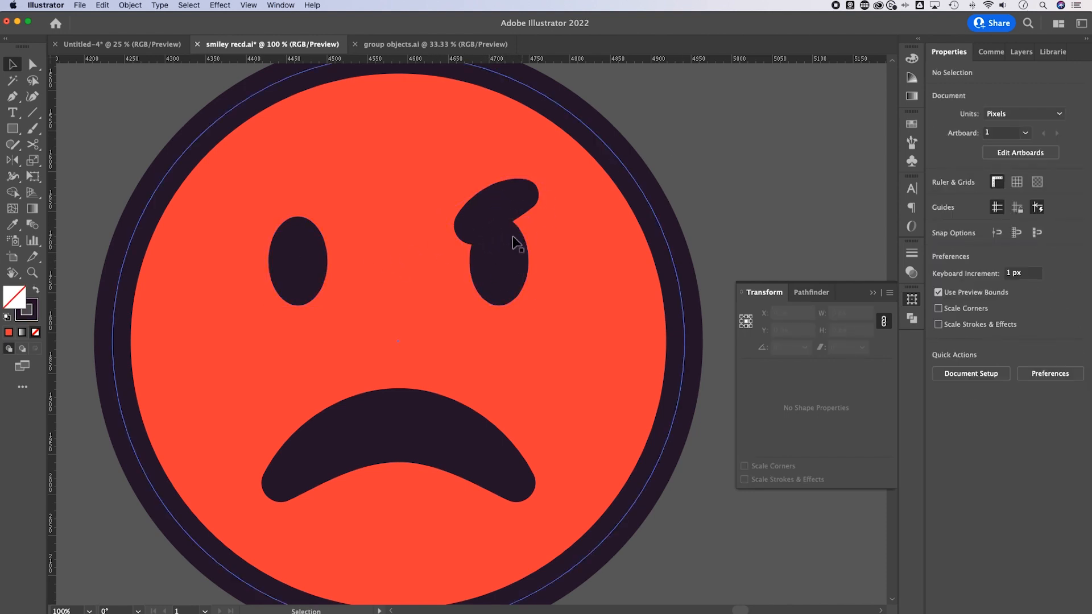
Ungroup the red face's two eyes and delete the eye that has no eyebrow
click(301, 248)
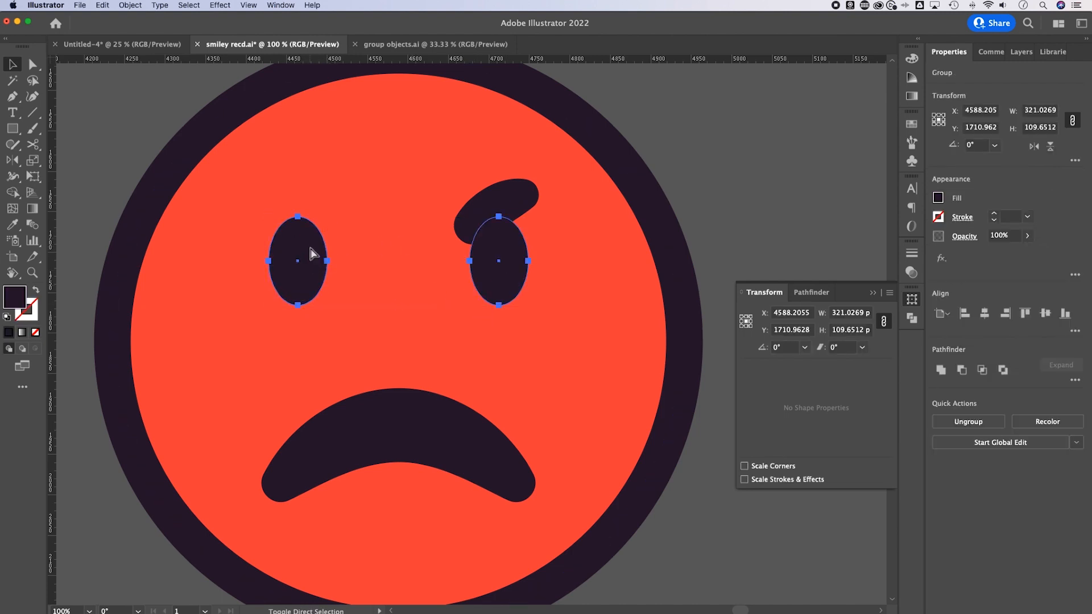
right_click(312, 245)
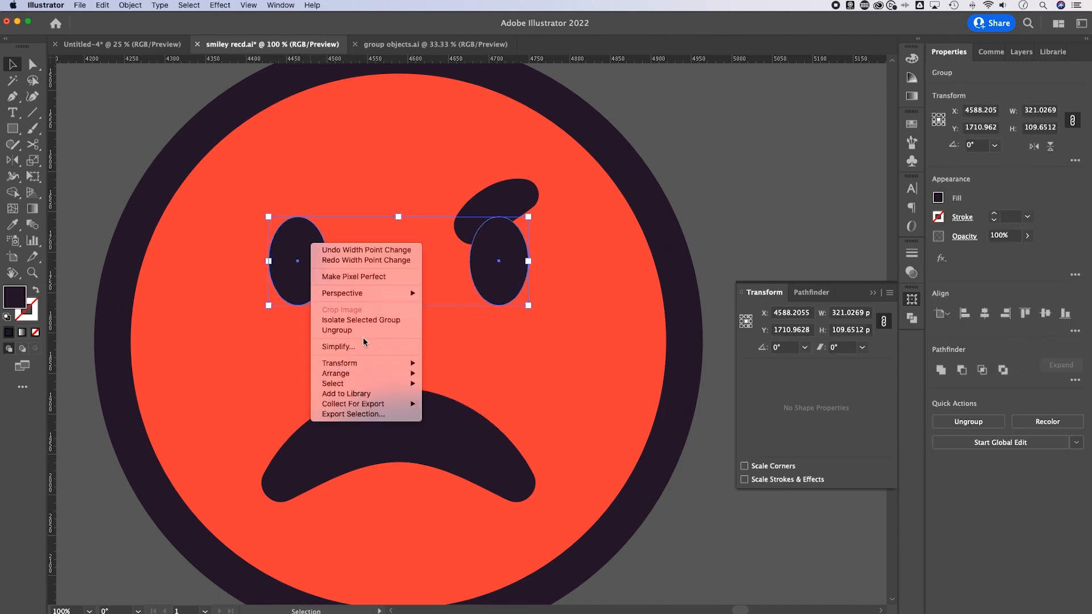
click(360, 331)
click(584, 251)
click(301, 276)
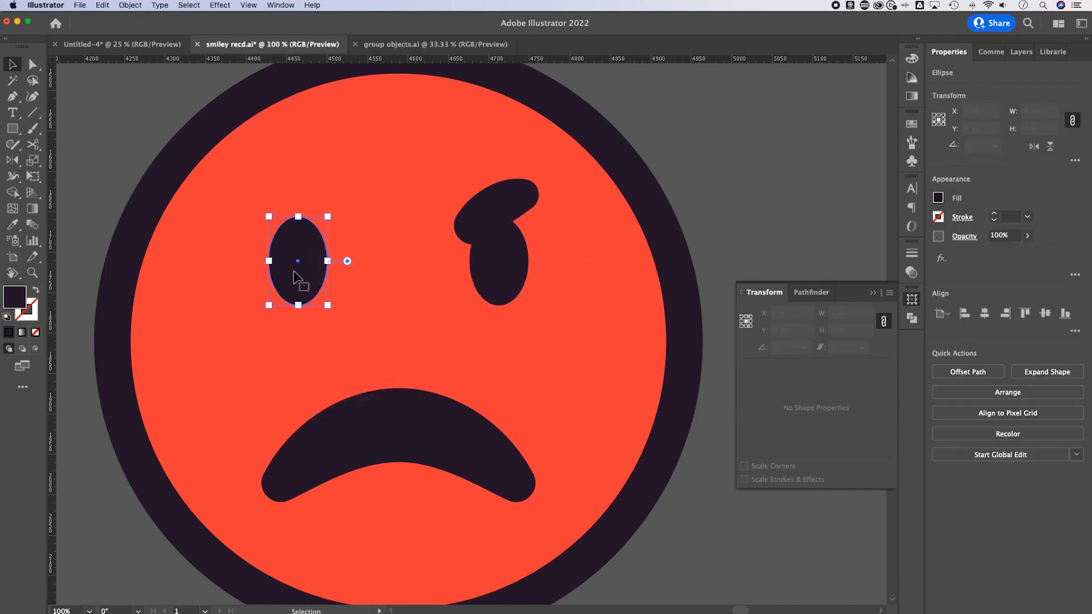
key(Delete)
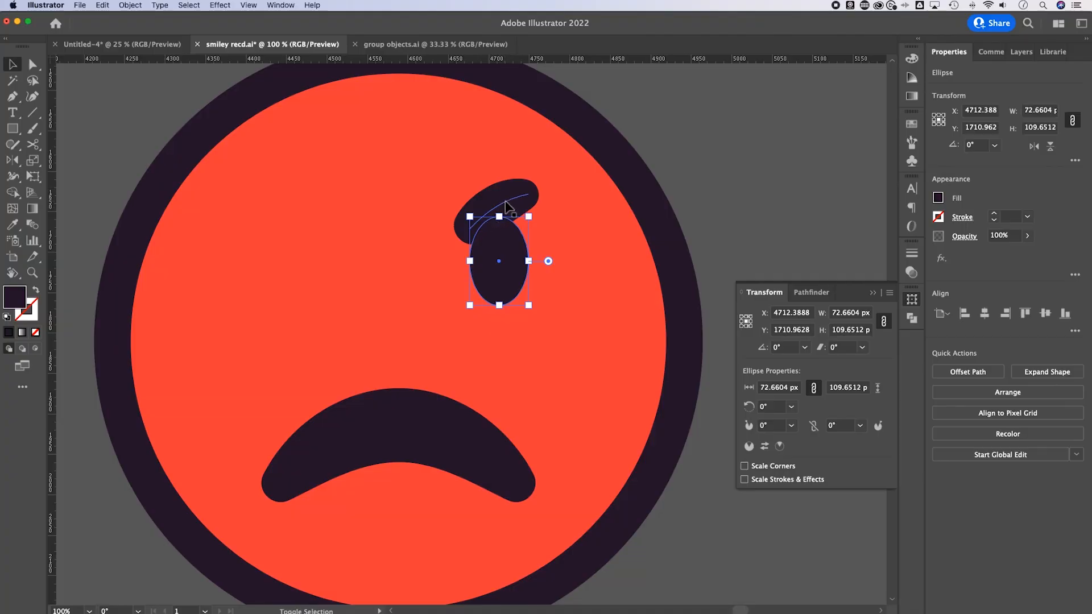
Group the remaining eye with its eyebrow
shift+click(510, 206)
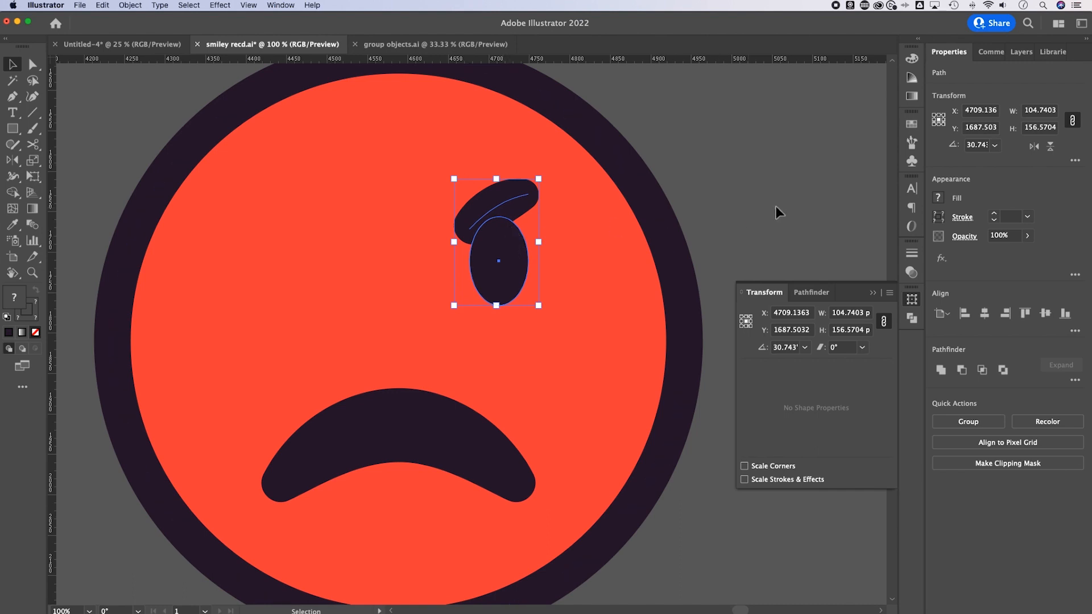
right_click(483, 240)
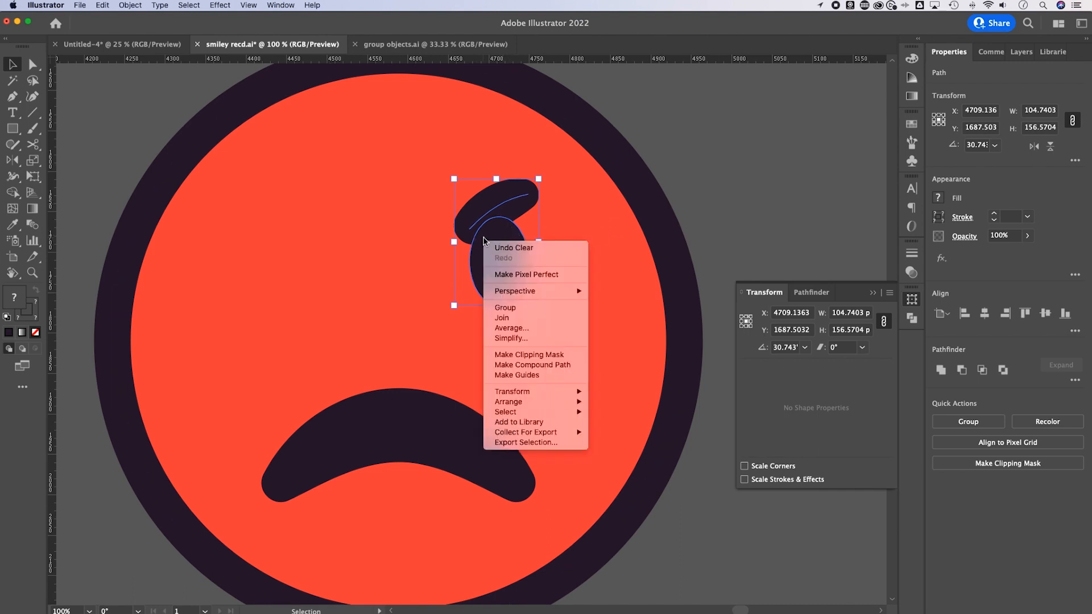
click(532, 308)
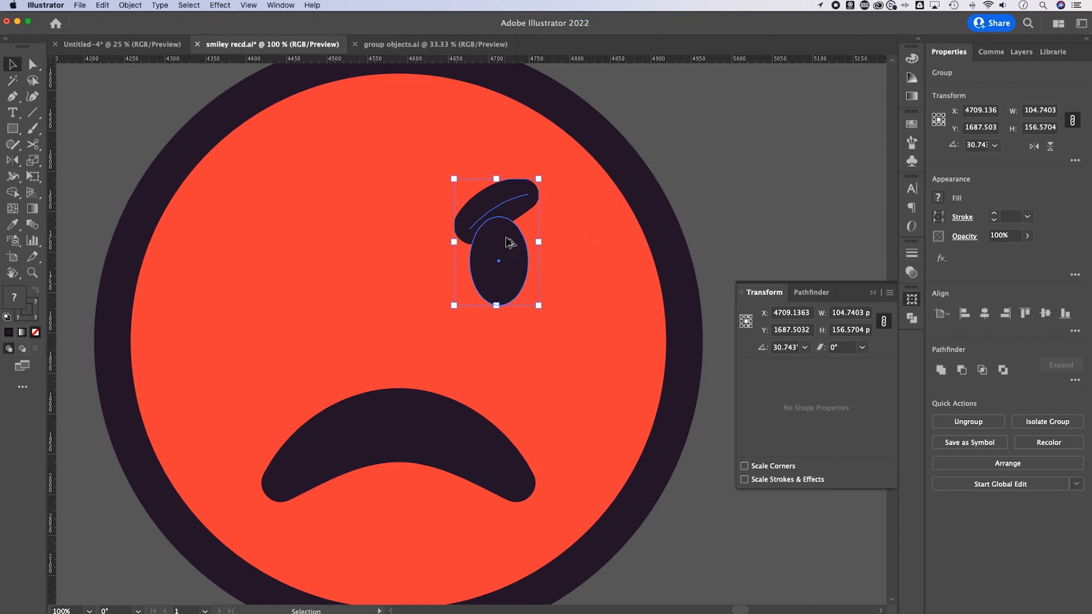
Duplicate the eye-and-eyebrow group to the face's other side, flip the copy horizontally and position it at about X 4468 px
drag(506, 243, 324, 248)
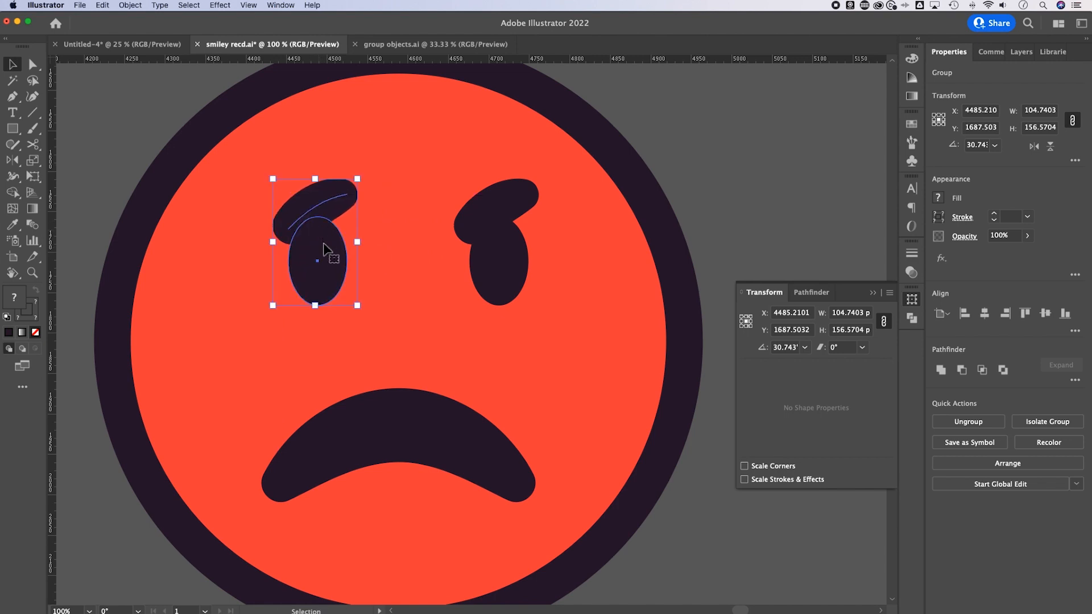
click(1034, 146)
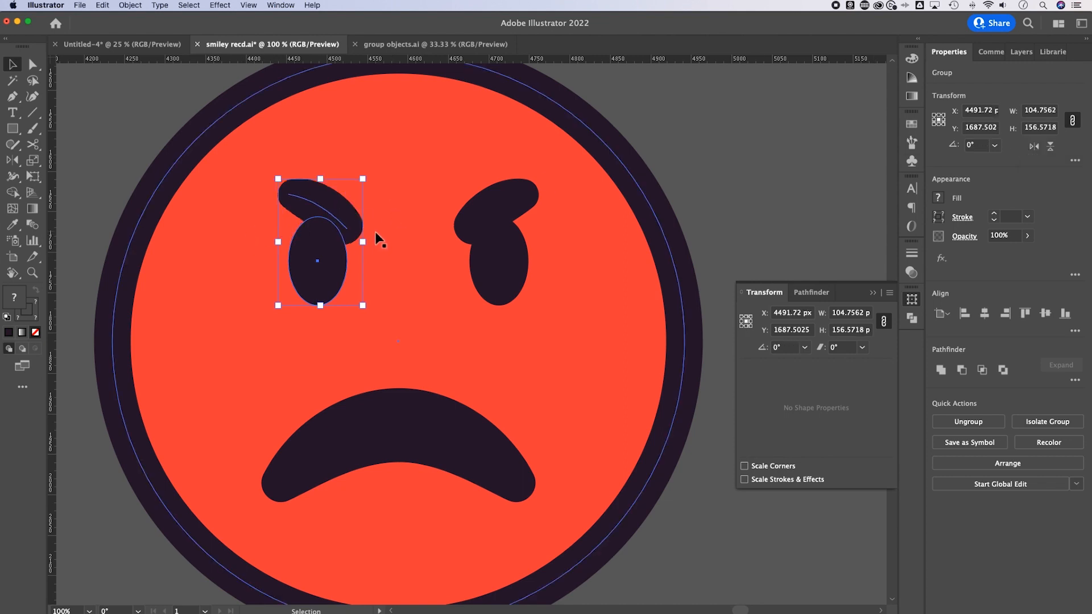
mouse_move(331, 262)
mouse_down()
mouse_move(324, 251)
mouse_move(312, 257)
mouse_up()
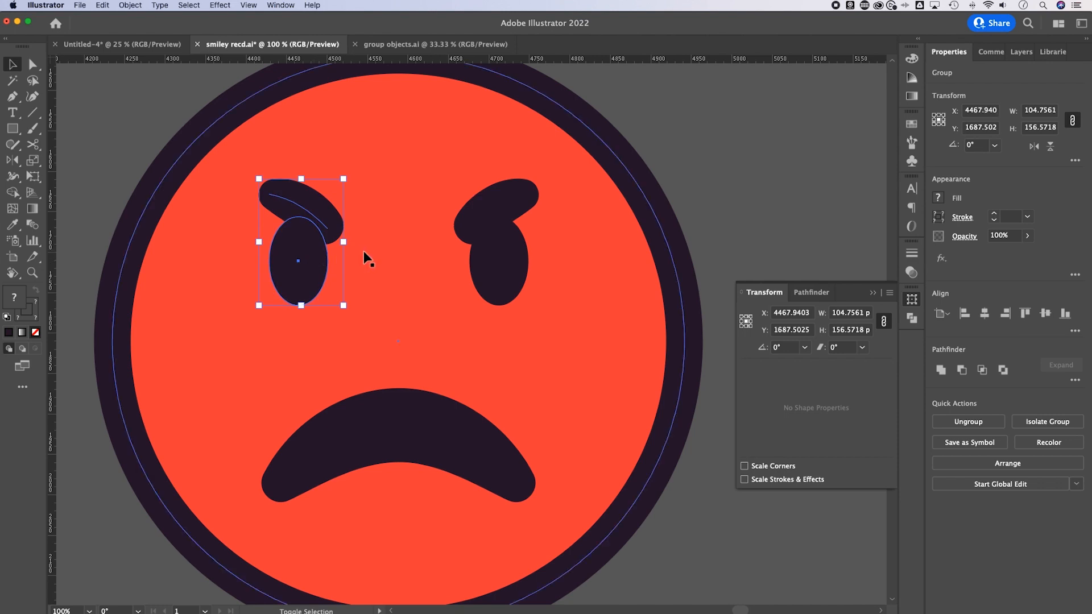
Group the two eye-and-eyebrow groups together
shift+click(502, 243)
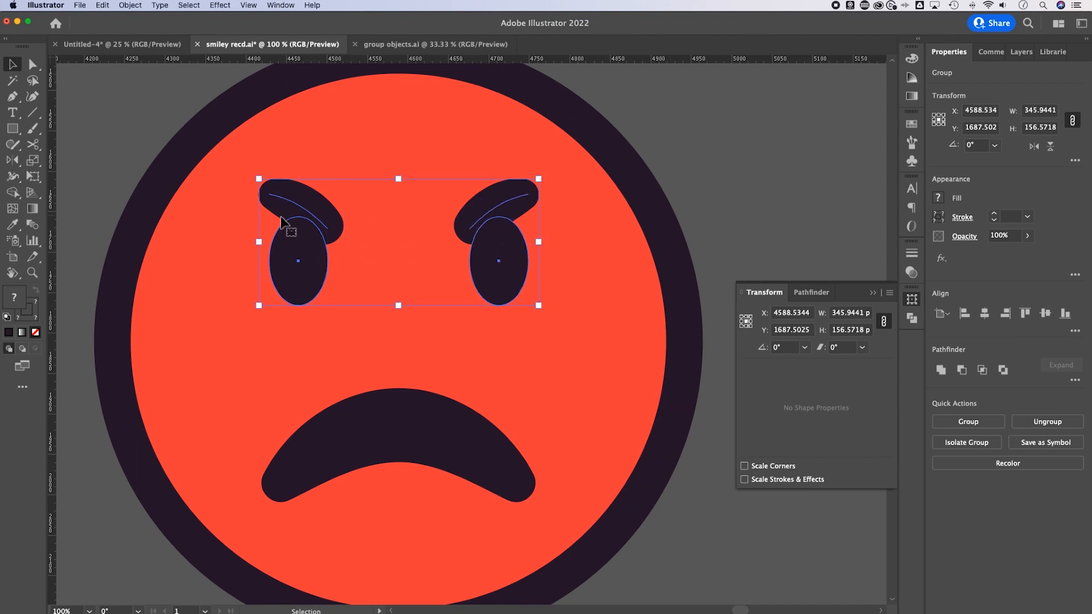
right_click(501, 223)
click(529, 307)
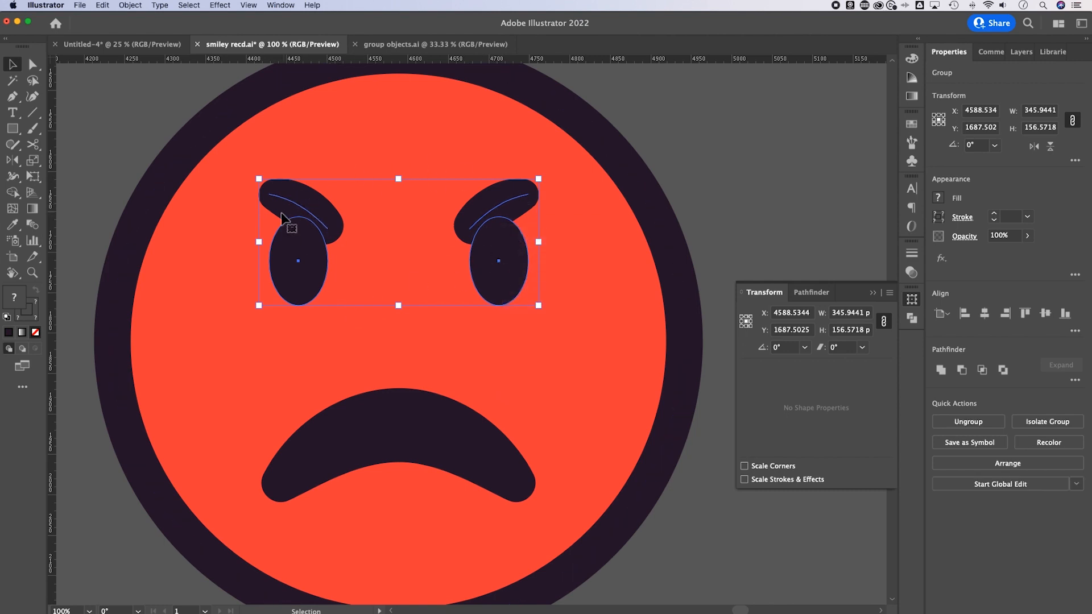
Center the eyes group horizontally on the red face's outline circle, using the circle as the key object
click(605, 217)
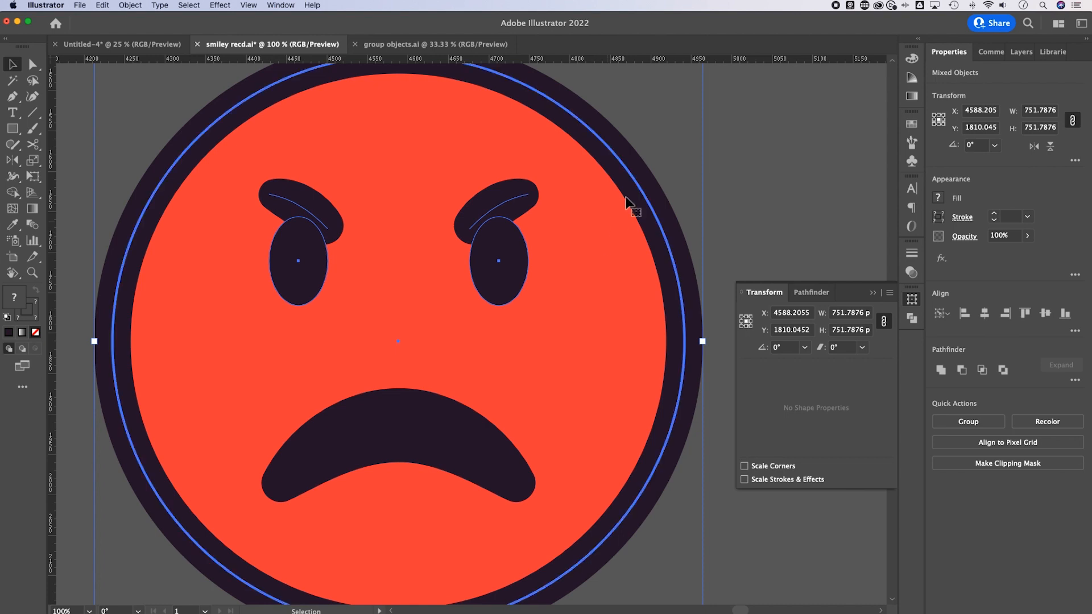
click(965, 318)
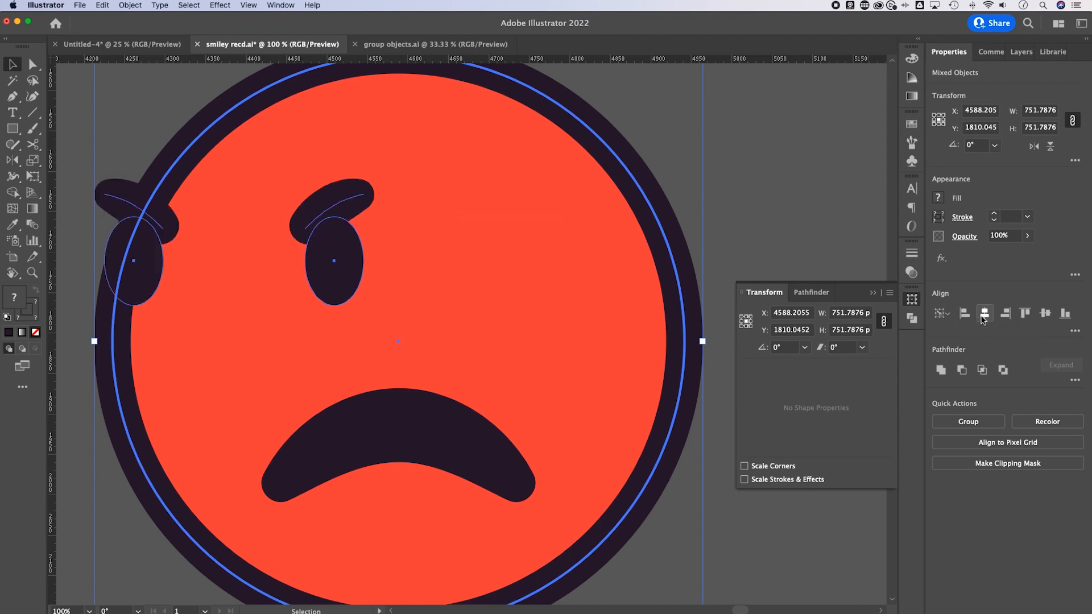
click(986, 317)
click(986, 319)
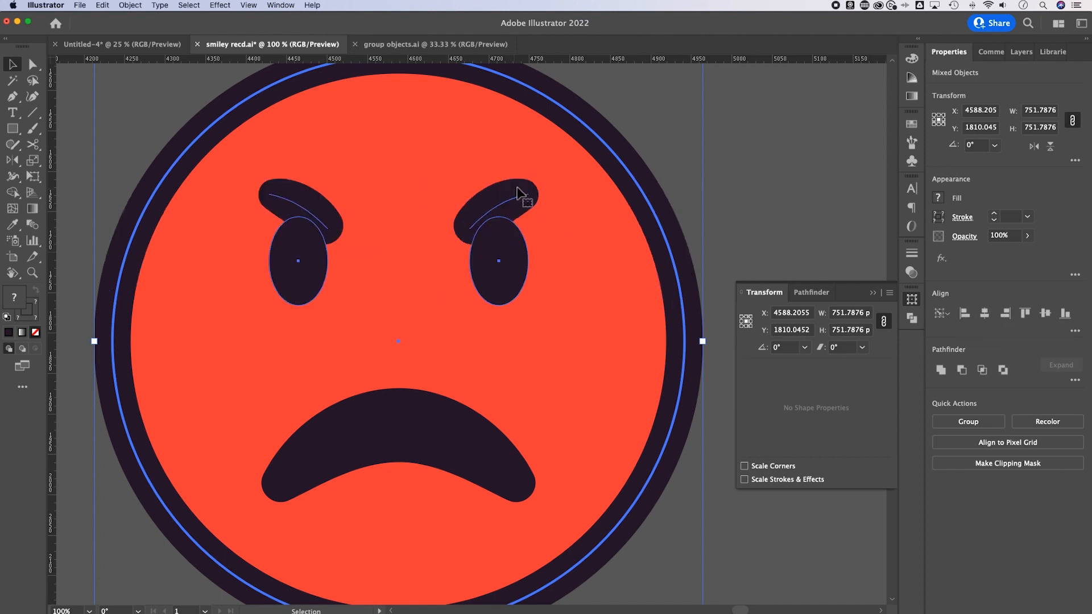
click(692, 180)
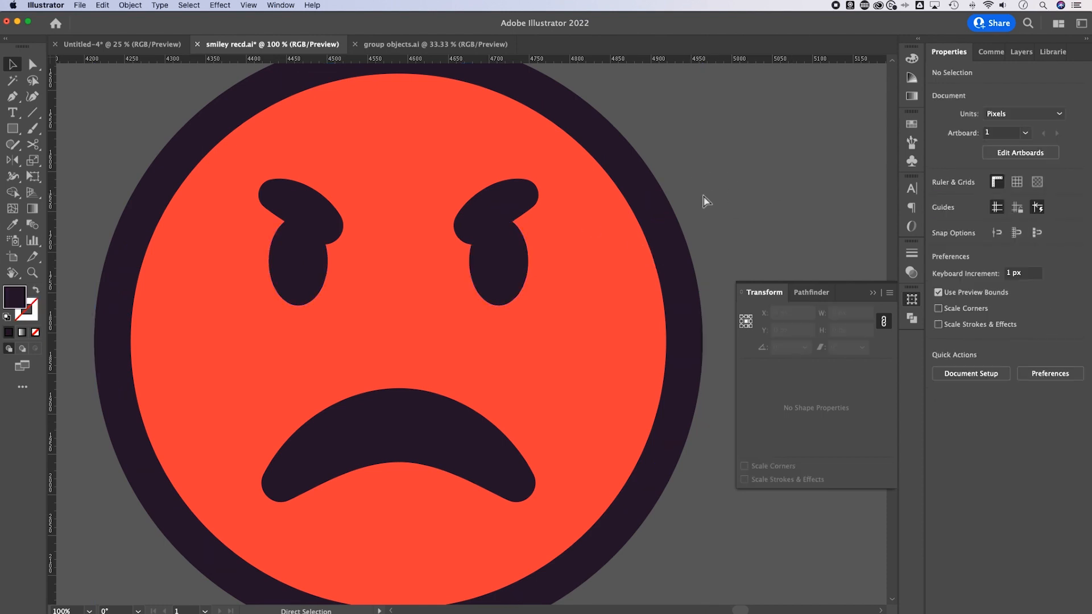
Open the red face's combined eyes group in isolation mode
key(super+minus)
key(super+minus)
key(super+minus)
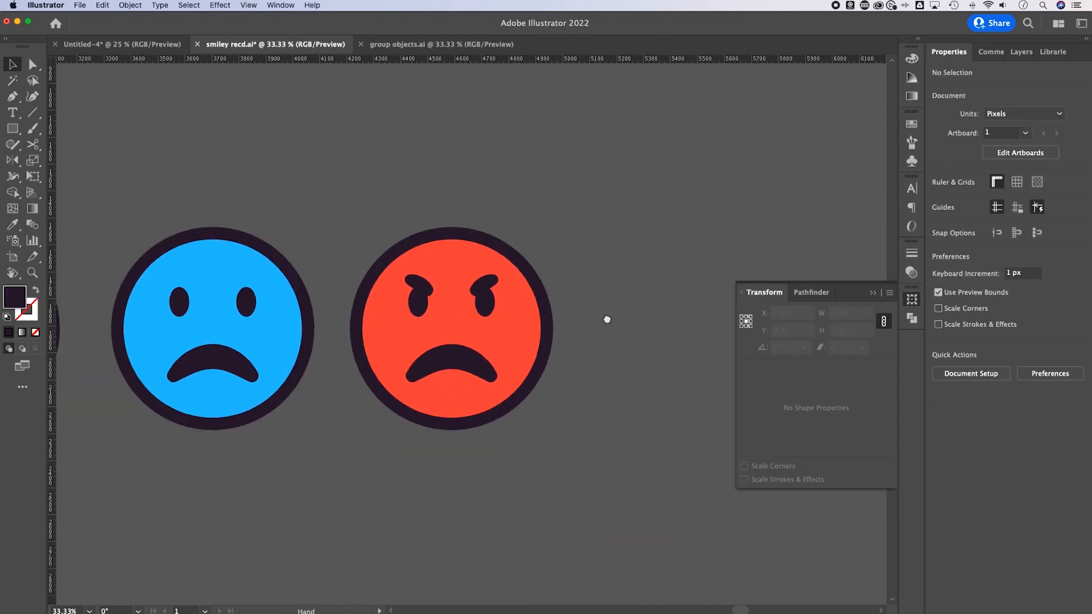
drag(607, 319, 673, 264)
drag(586, 220, 550, 243)
key(super+equal)
key(super+equal)
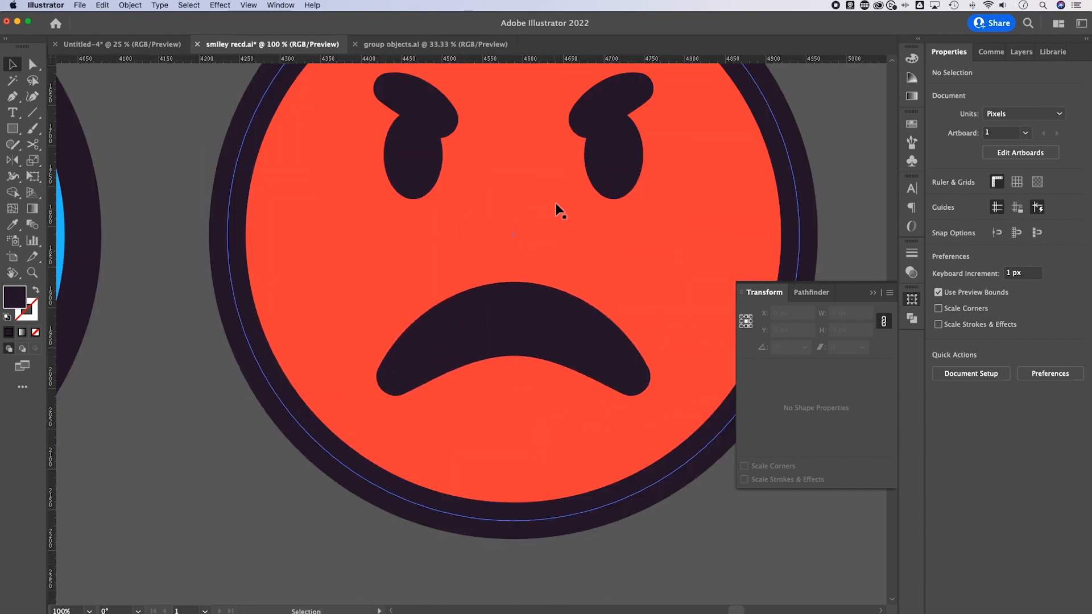
key(super+equal)
drag(617, 138, 524, 431)
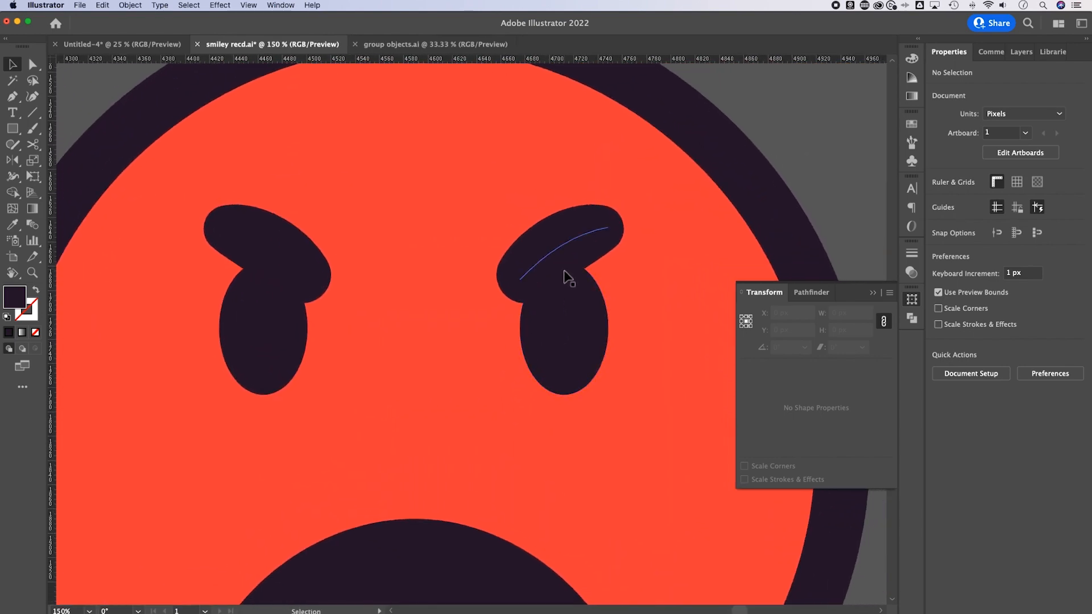
click(582, 306)
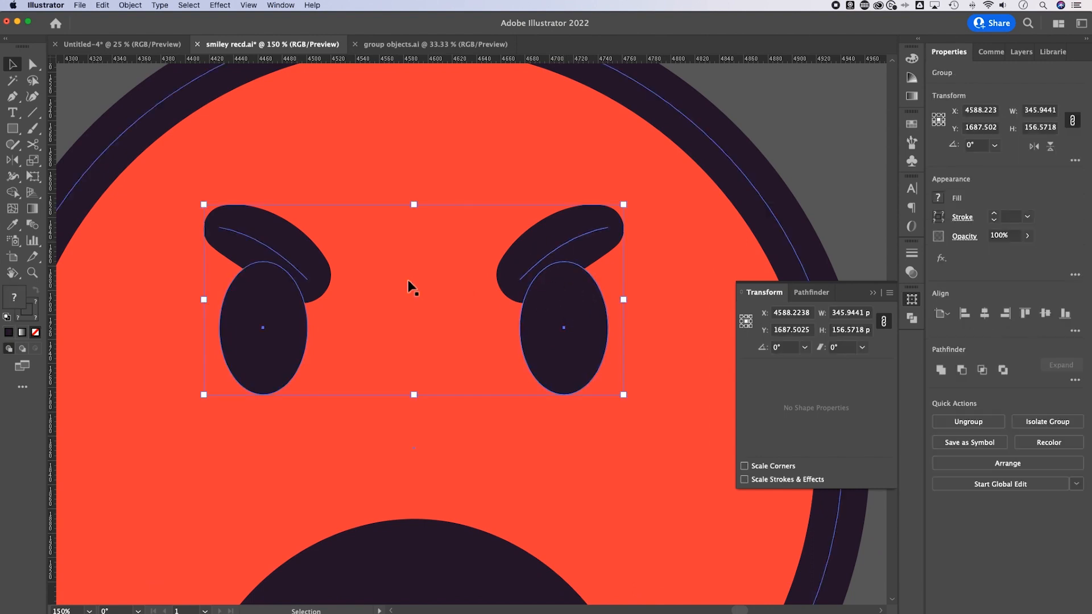
double_click(558, 286)
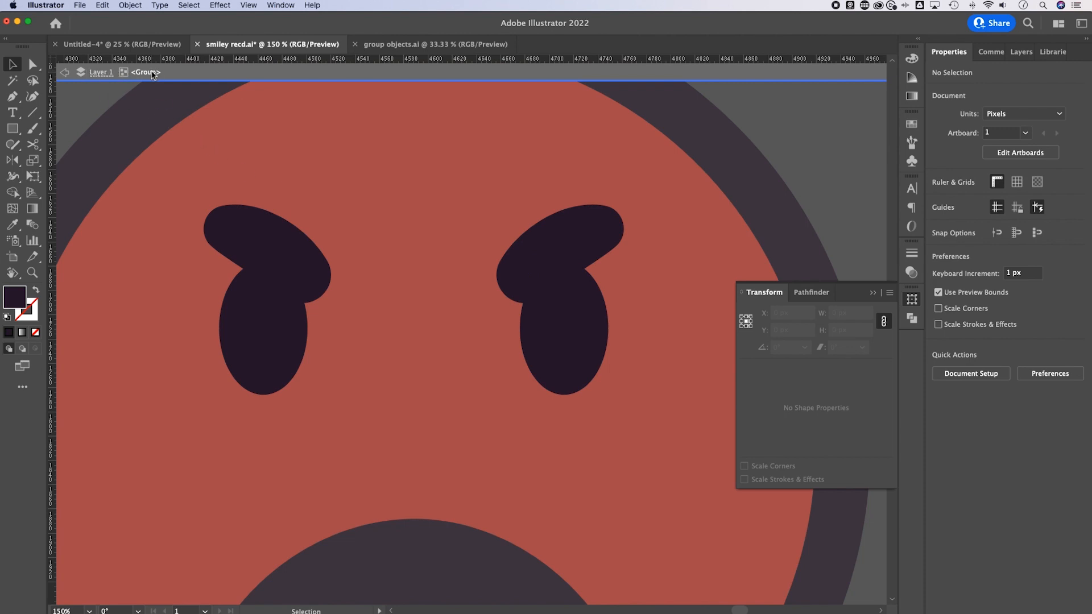
Examine the isolated eyes group by selecting each of its eye-and-eyebrow subgroups in turn
scroll(422, 410, down, 5)
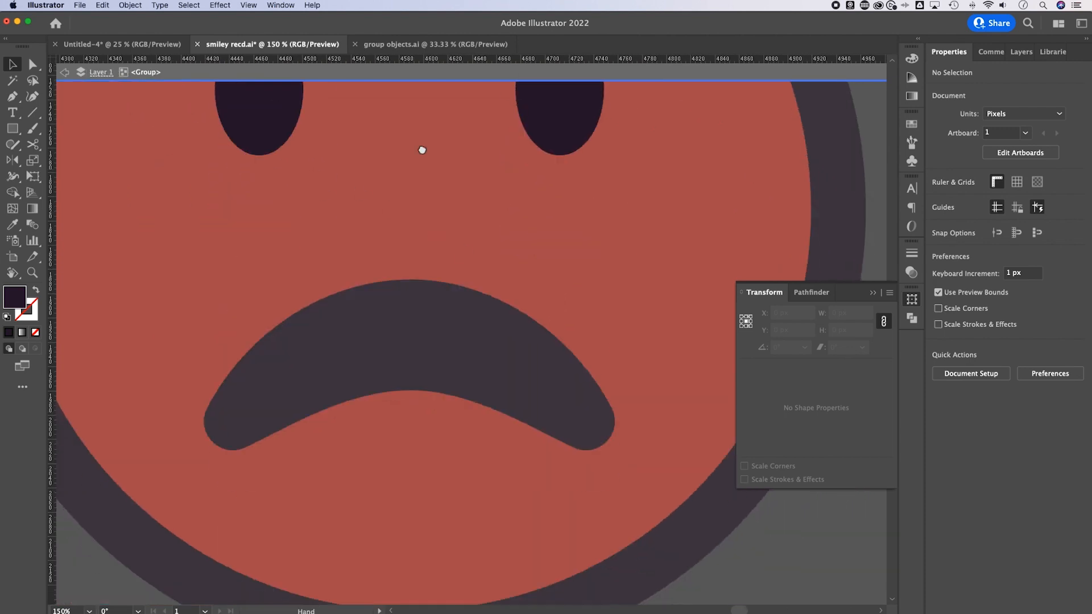
key(super+minus)
key(super+minus)
scroll(96, 278, left, 1)
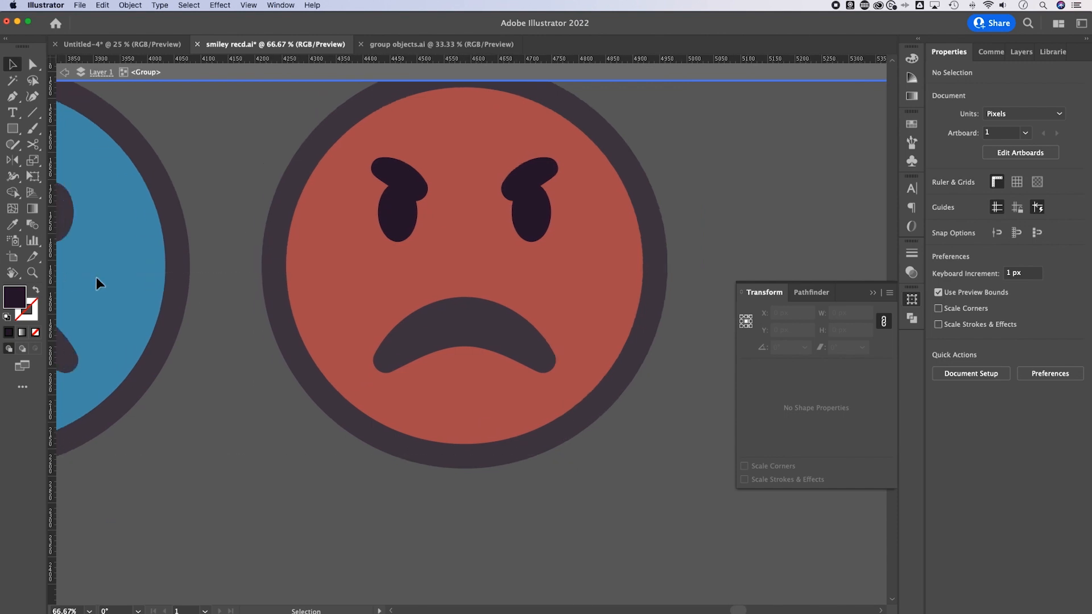
key(super+equal)
key(super+equal)
scroll(497, 420, up, 4)
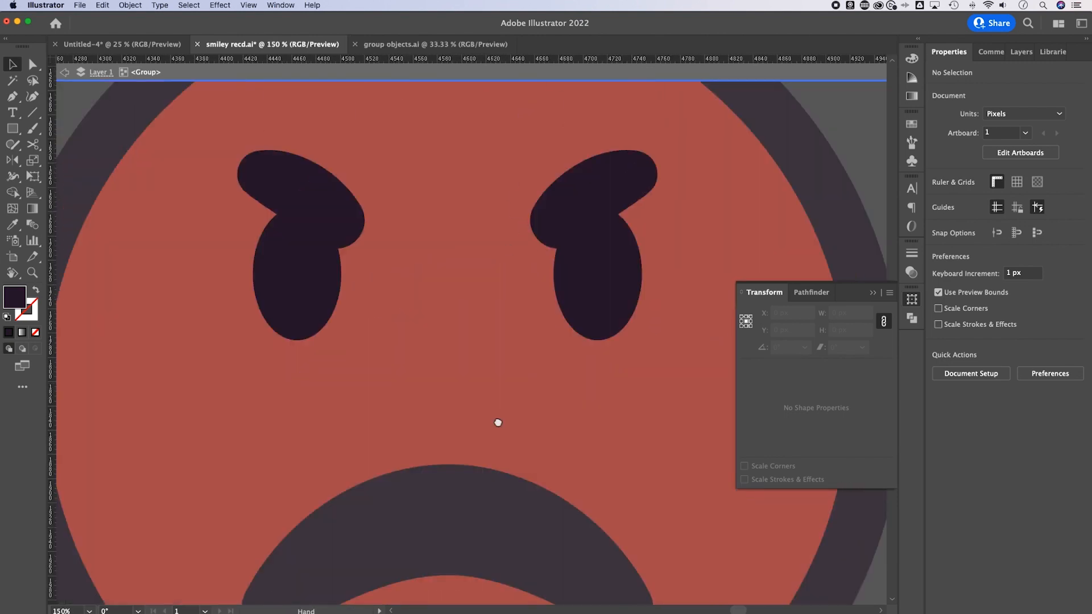
click(601, 298)
click(304, 302)
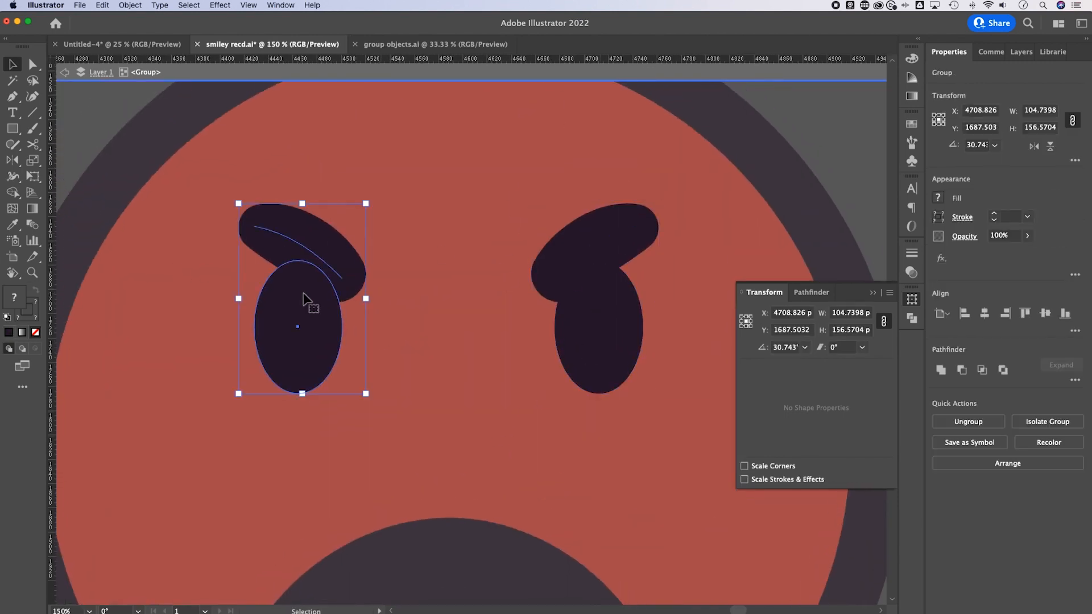
Try to nudge the left eyebrow path of the red face vertically over its eye
click(547, 275)
click(307, 286)
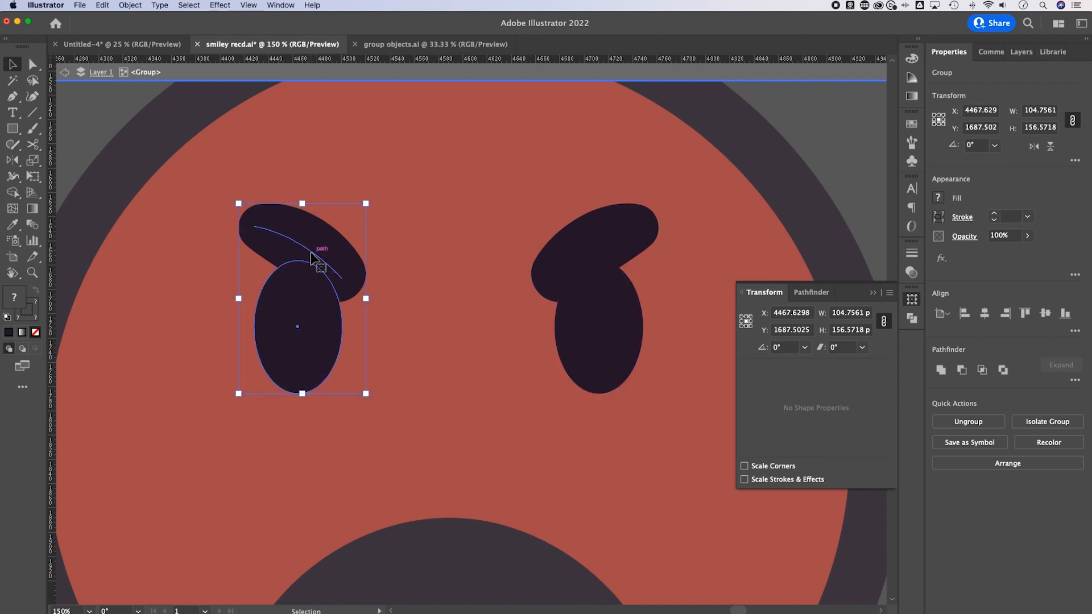
click(32, 64)
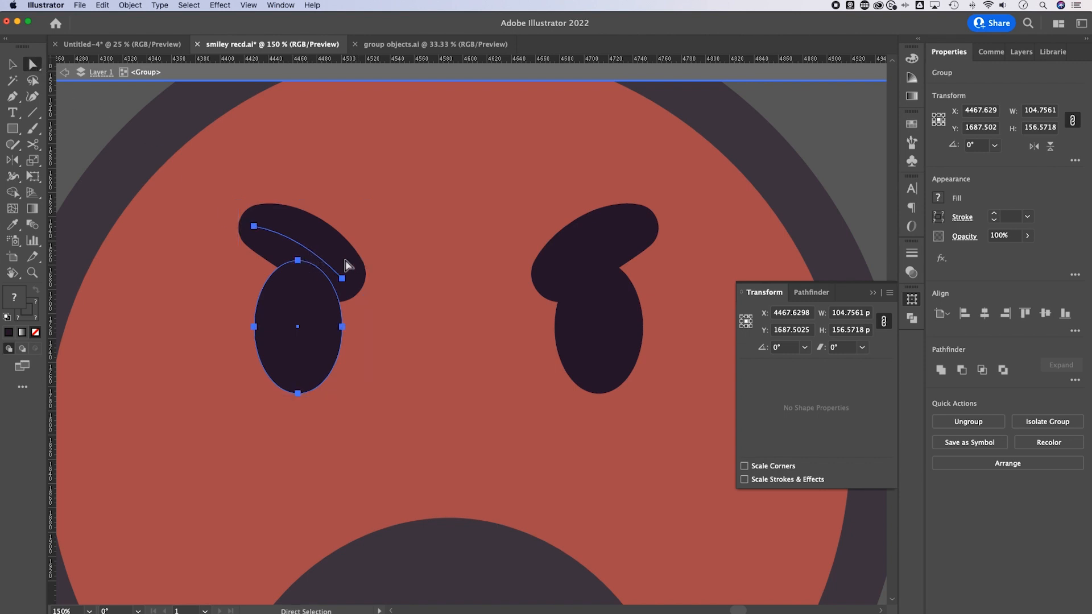
click(338, 226)
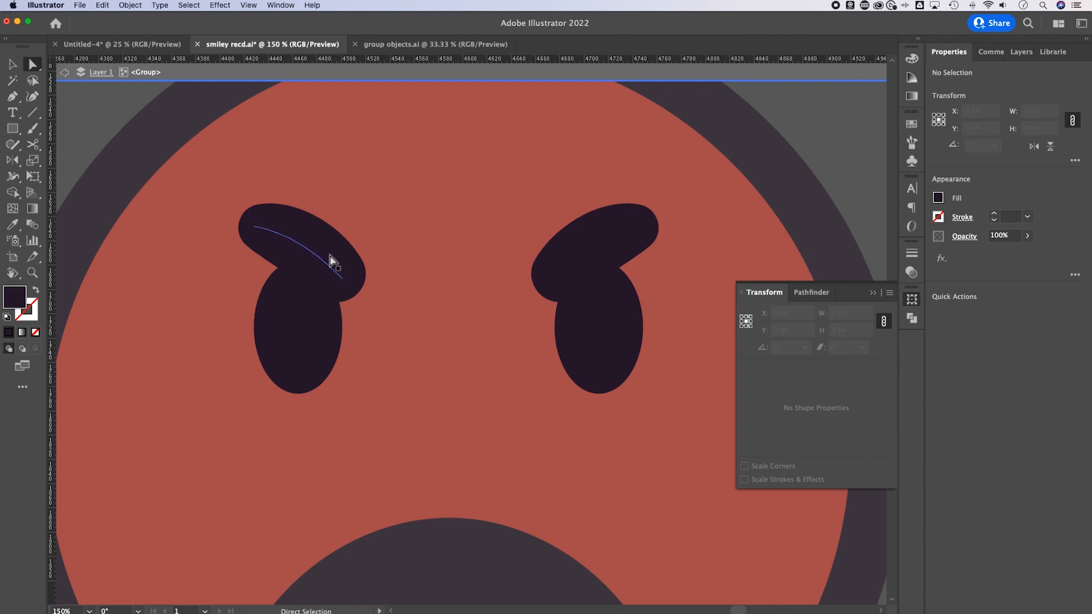
click(310, 249)
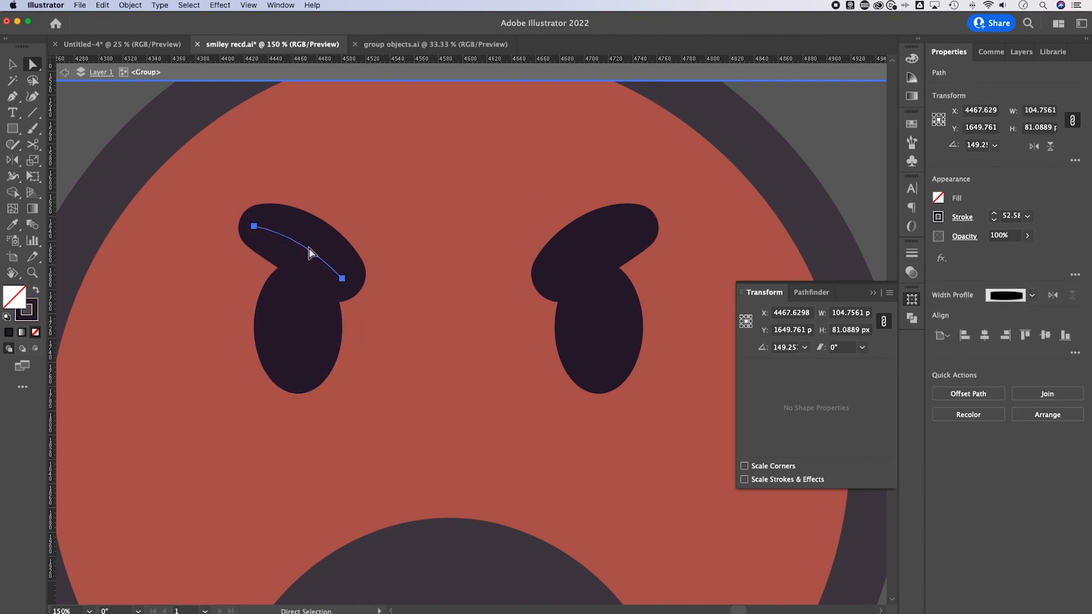
key(Down)
key(Down)
key(Down)
key(Down)
key(Down)
key(Down)
key(Down)
key(Down)
key(Down)
key(Down)
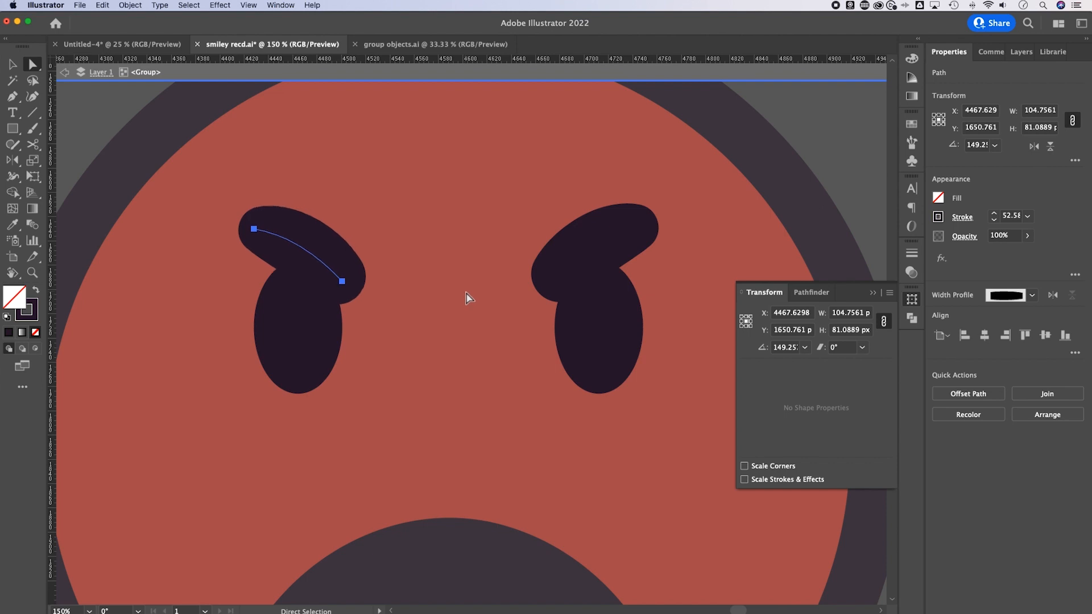
key(Down)
key(Down)
key(Down)
key(Down)
key(Down)
key(Down)
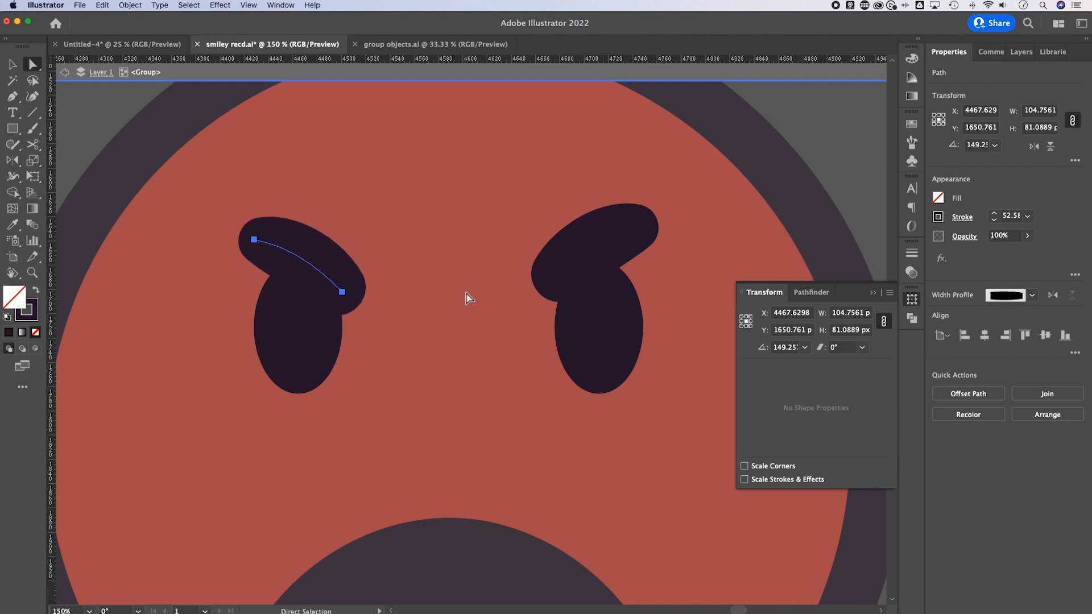
key(Up)
key(Up)
key(Up)
key(Up)
key(Up)
key(Up)
key(Up)
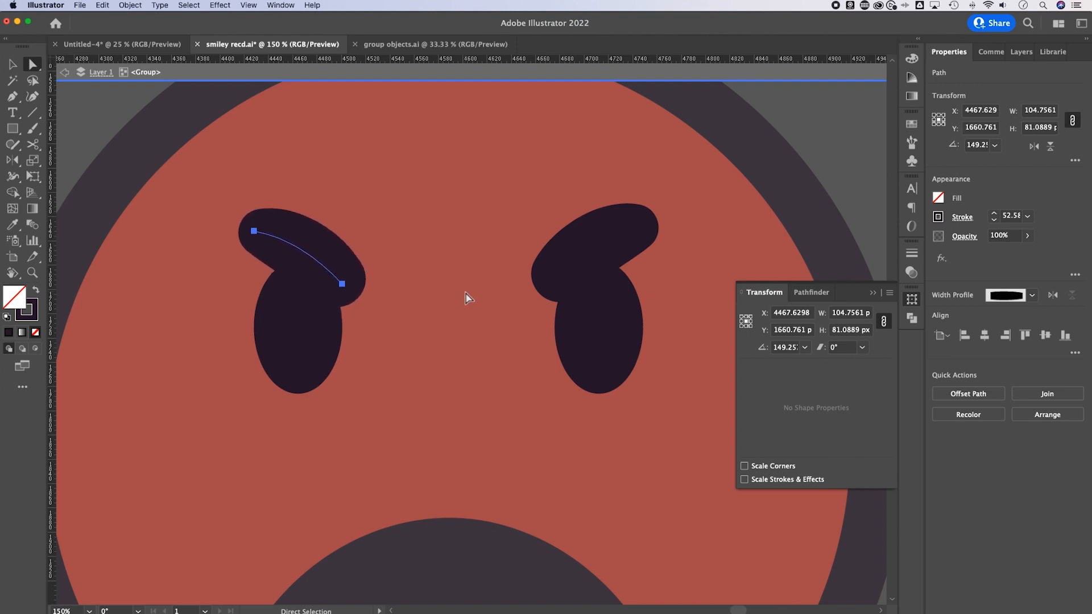
Undo the vertical nudges of the left eyebrow
key(super+z)
key(super+z)
key(super+z)
key(super+z)
key(super+z)
key(super+z)
key(super+z)
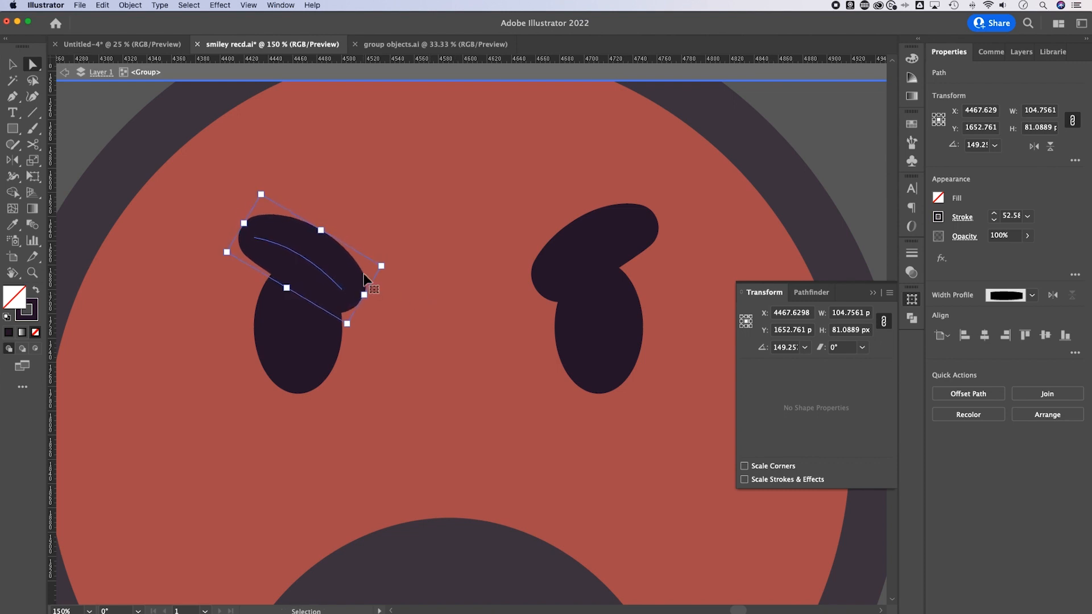
key(super+z)
key(super+z)
key(super+z)
key(super+z)
key(super+z)
key(super+z)
key(super+z)
key(super+z)
key(super+z)
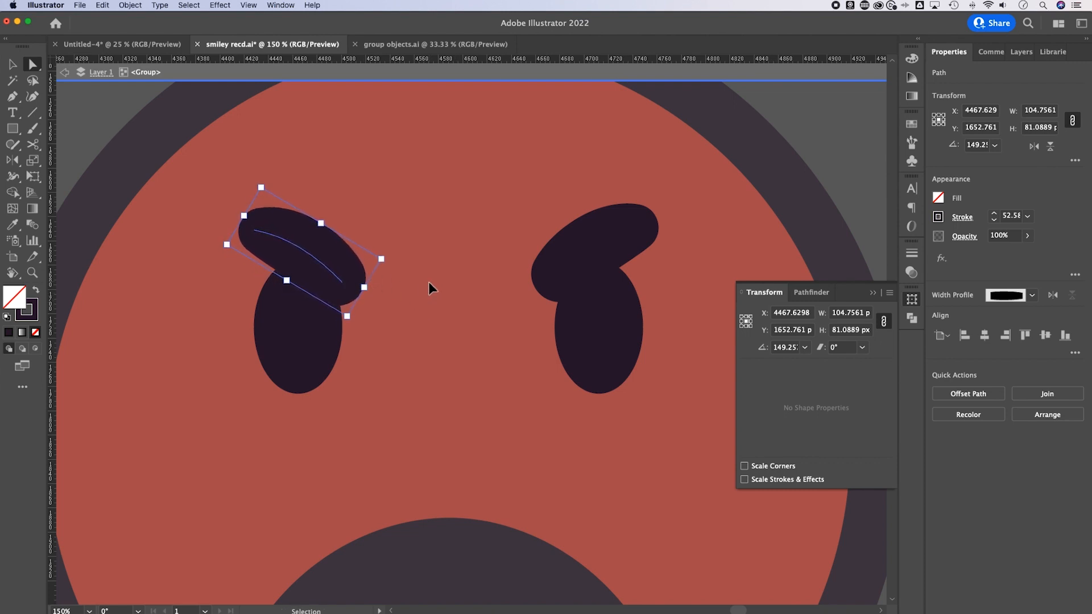
key(super+z)
key(super+z)
key(super+z)
key(super+z)
key(super+z)
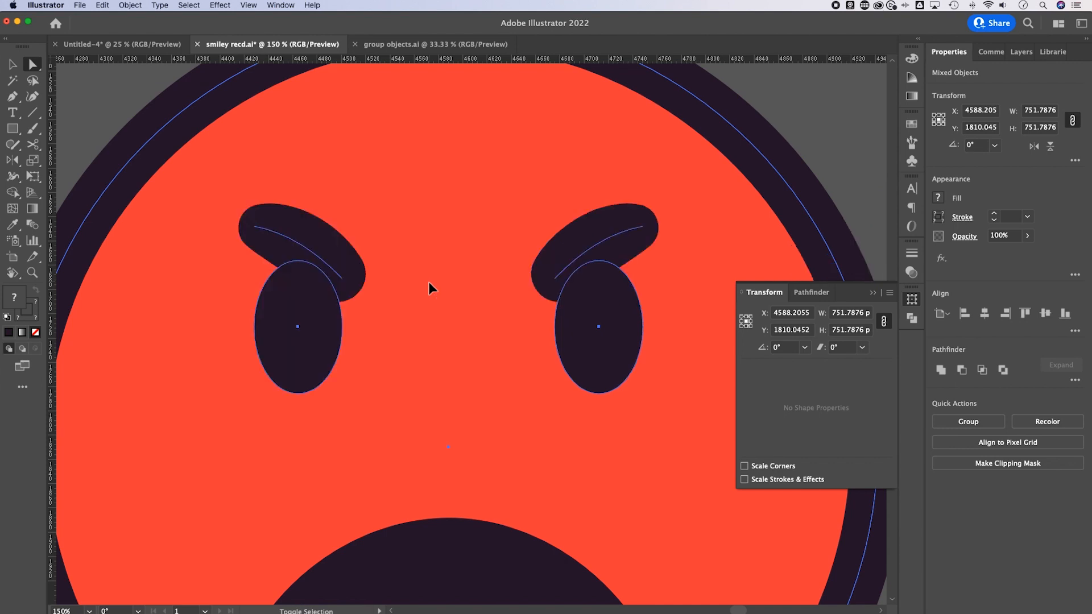
Isolate the red face's eyes group and move only the left eyebrow path down 10 px
click(830, 130)
key(v)
double_click(299, 248)
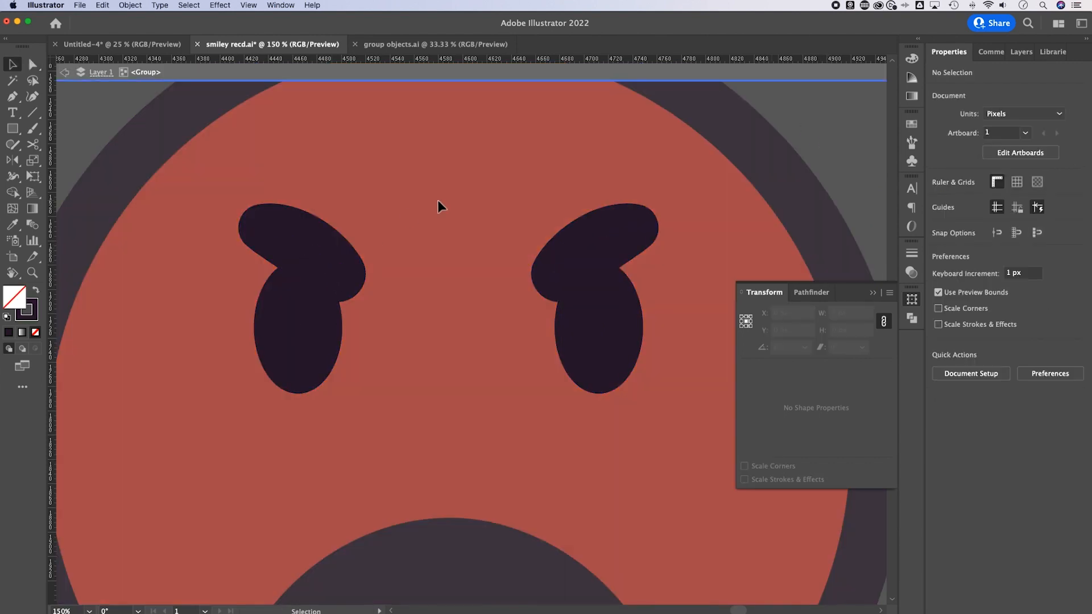
key(a)
click(313, 244)
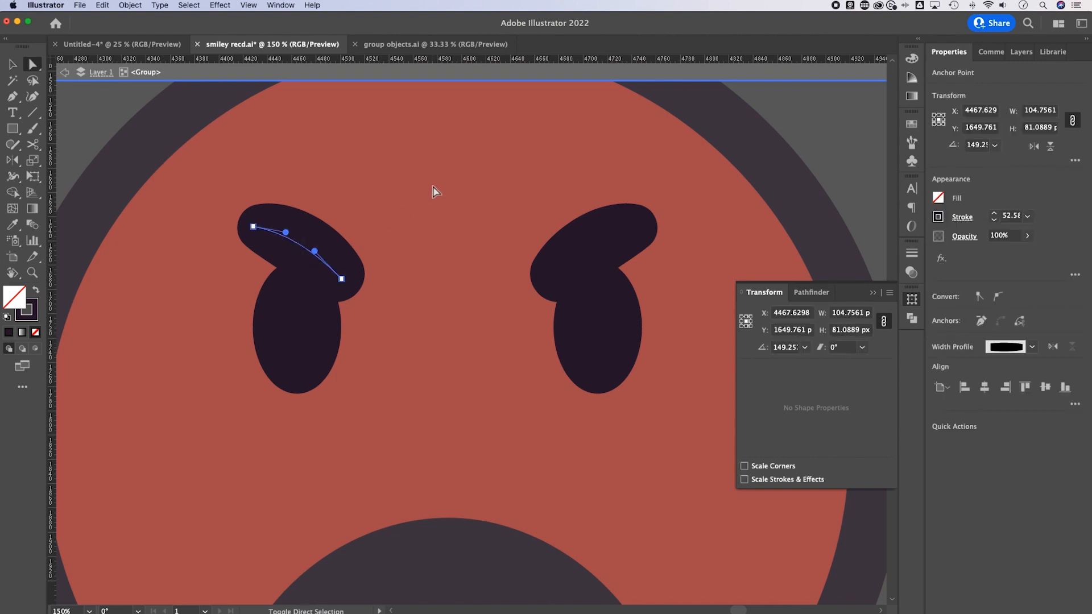
key(super+z)
key(super+shift+z)
click(448, 171)
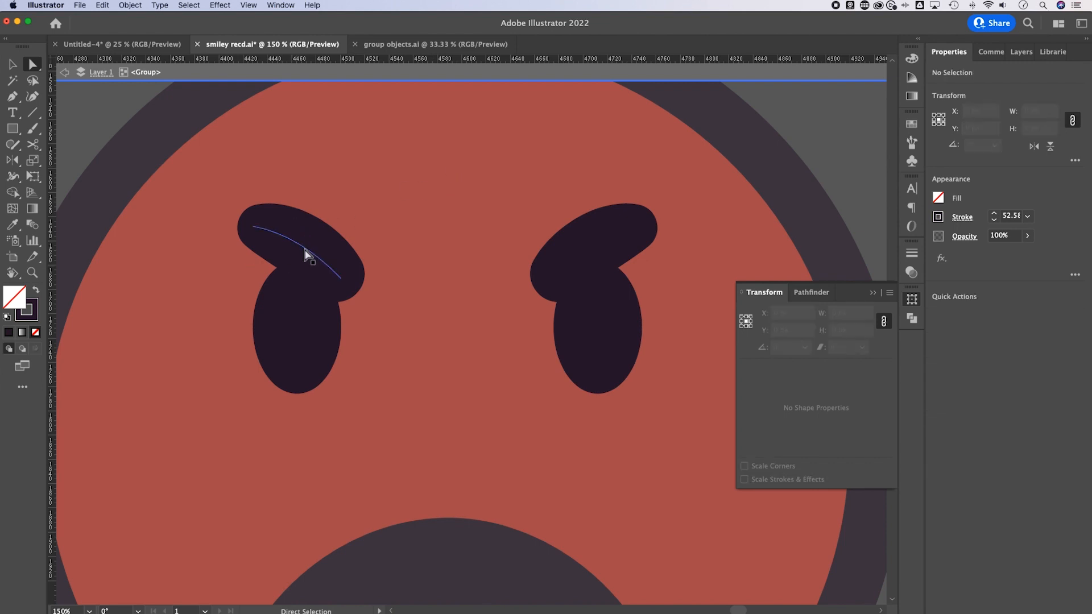
click(309, 248)
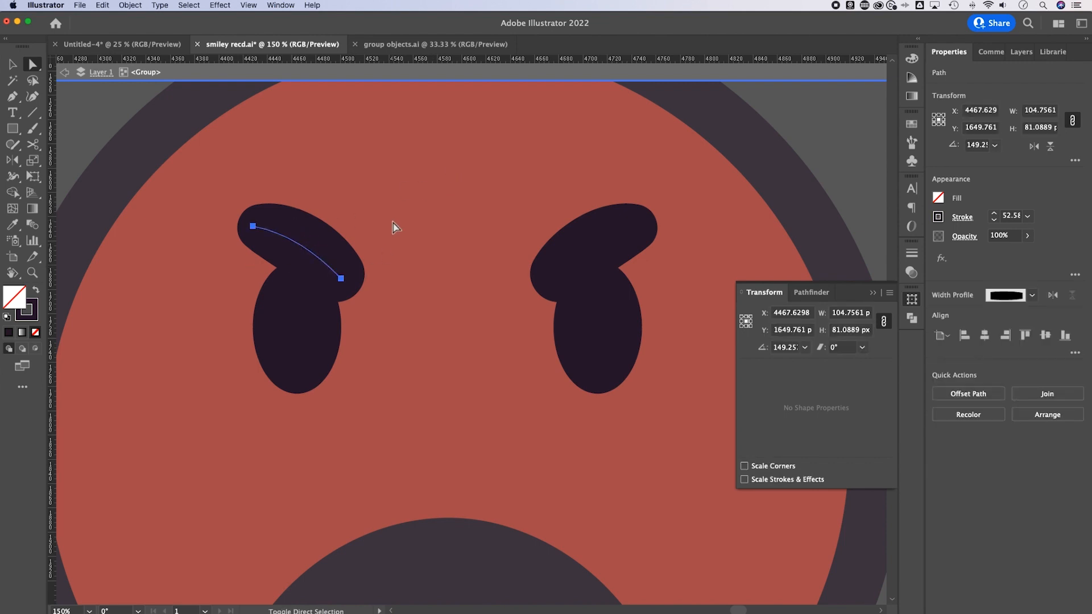
key(shift+Down)
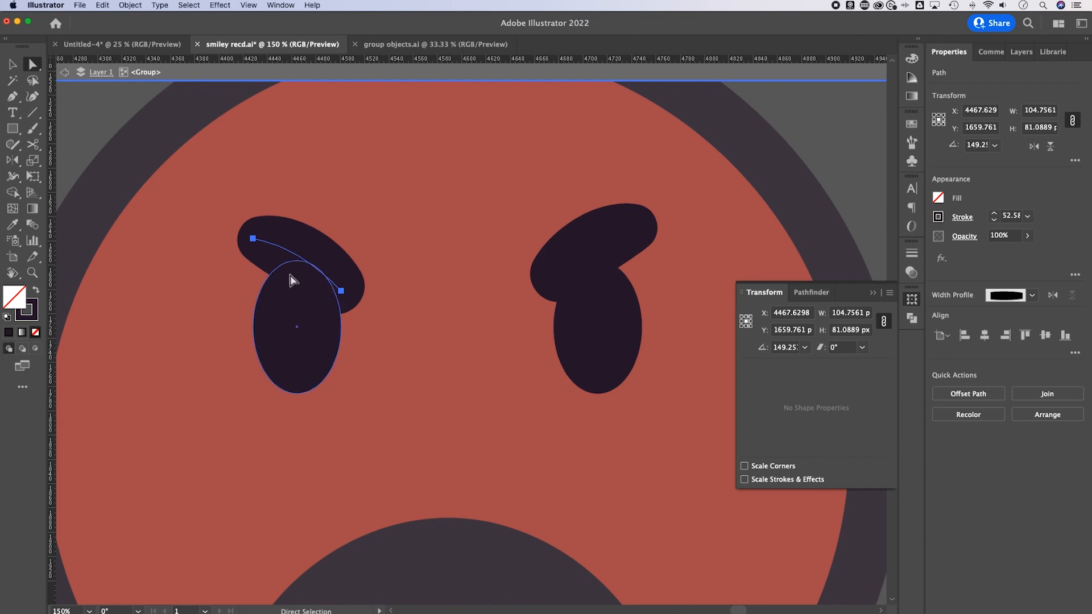
Try to shift the right eyebrow down 10 px to match the left one
click(592, 250)
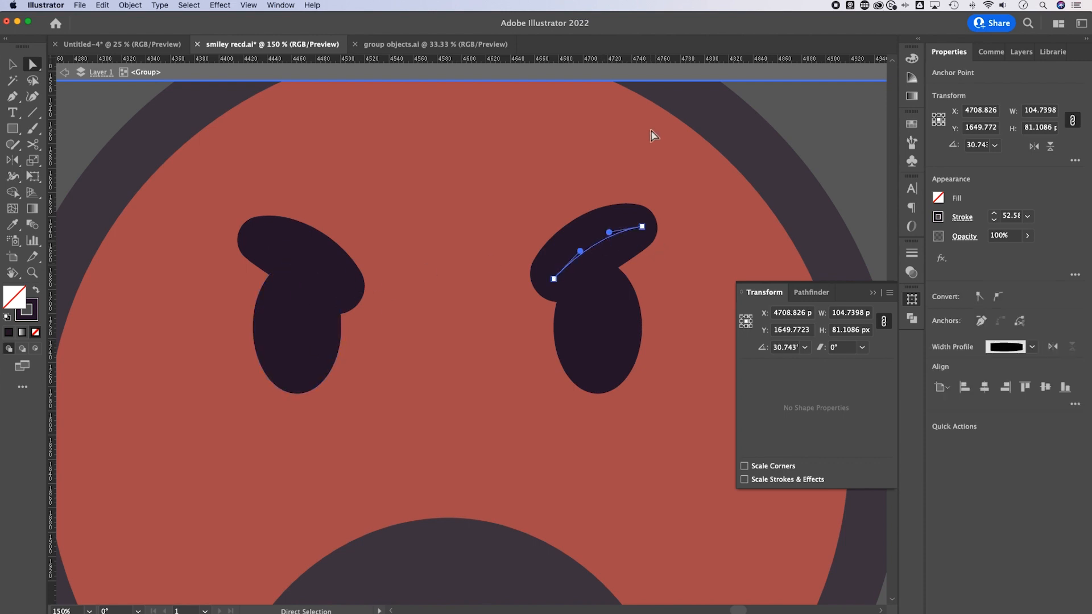
key(shift+Down)
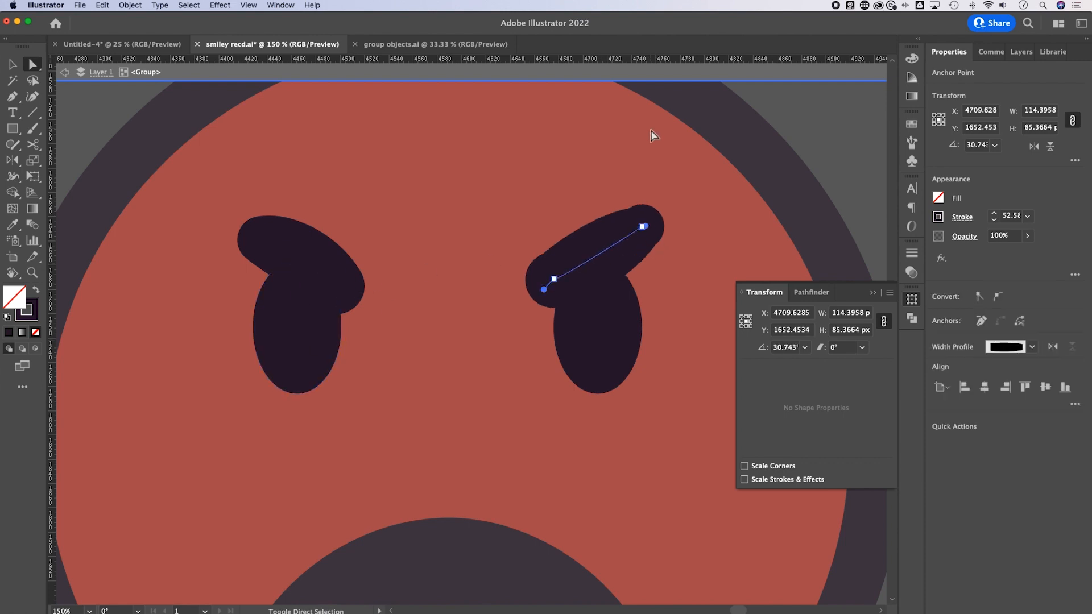
key(super+z)
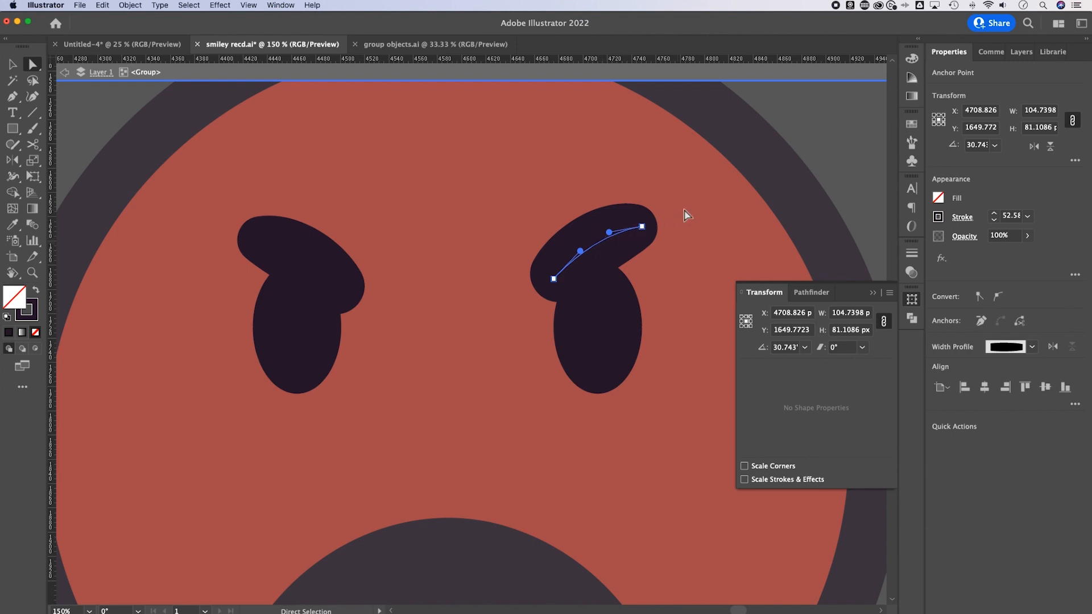
key(super+z)
Lower the right eyebrow's outer anchor point by 1 px and move the whole eyebrow path down 10 px
click(604, 239)
alt+click(597, 251)
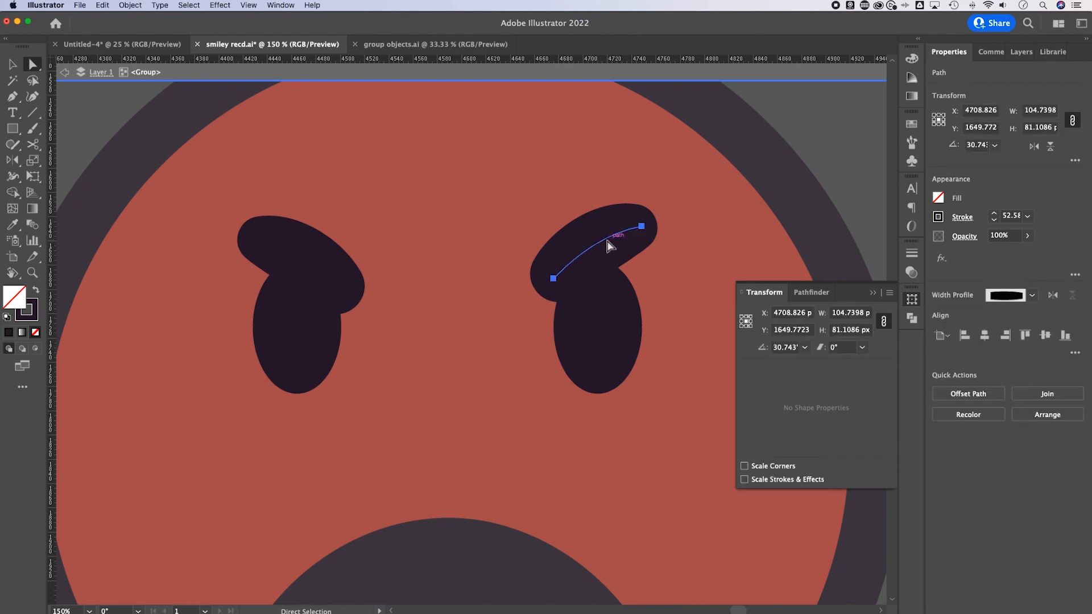
click(642, 226)
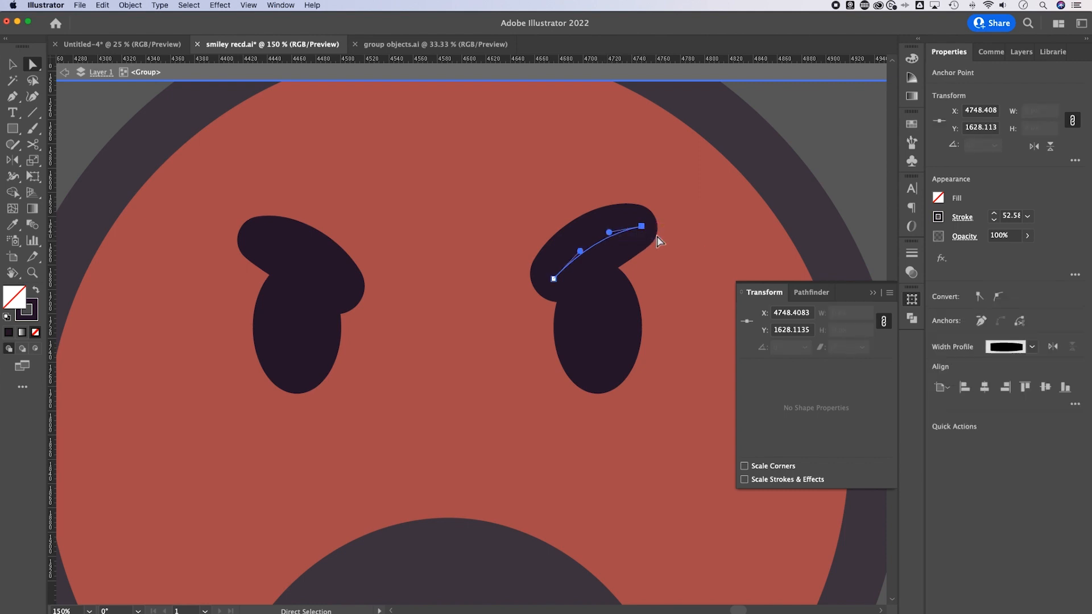
key(Down)
key(Down)
key(Down)
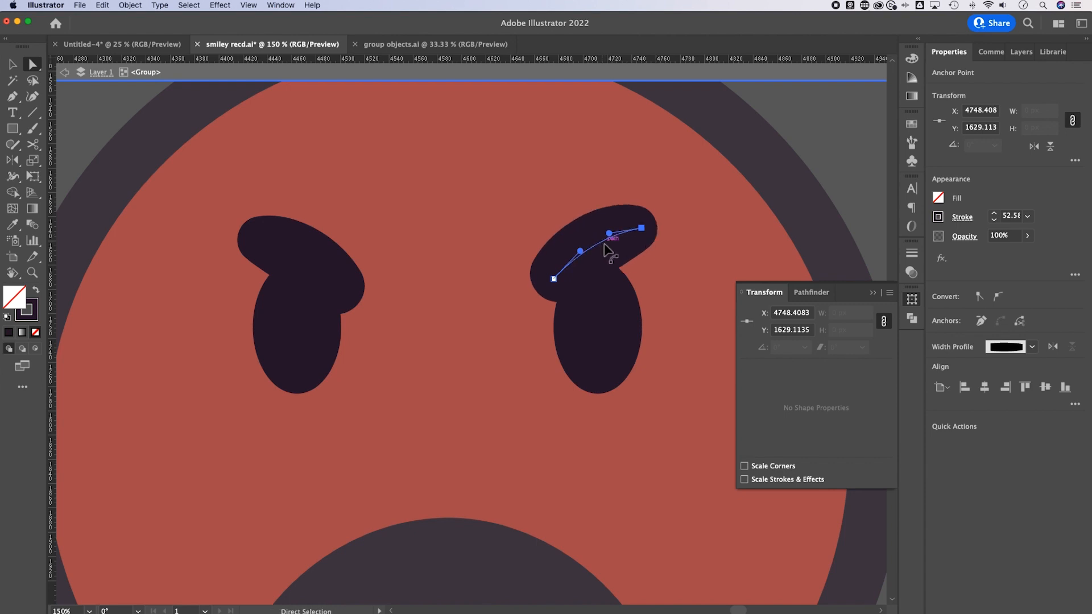
key(super+z)
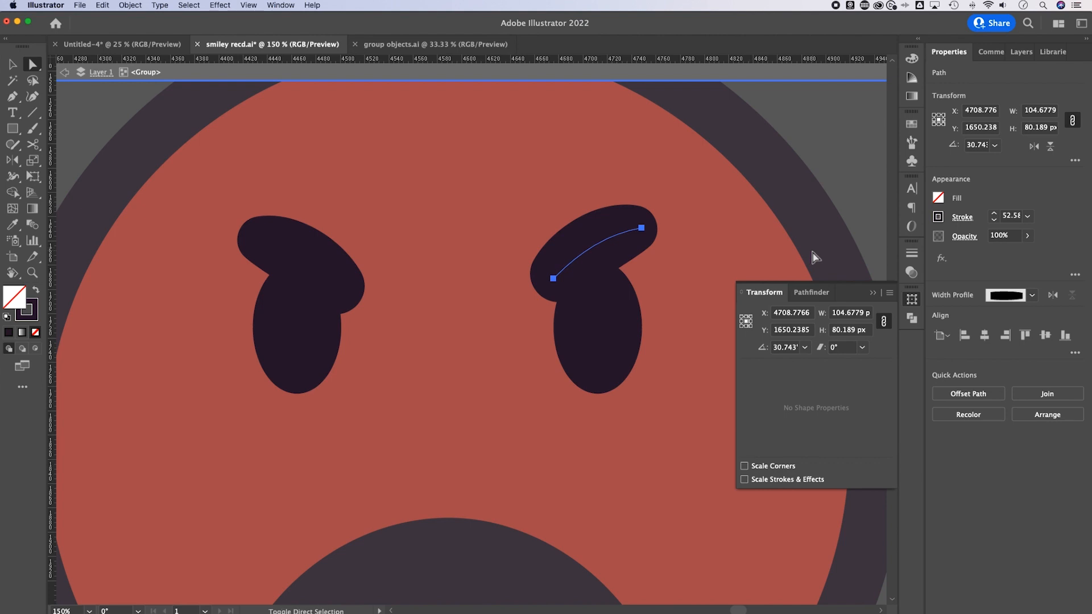
key(shift+Down)
click(680, 234)
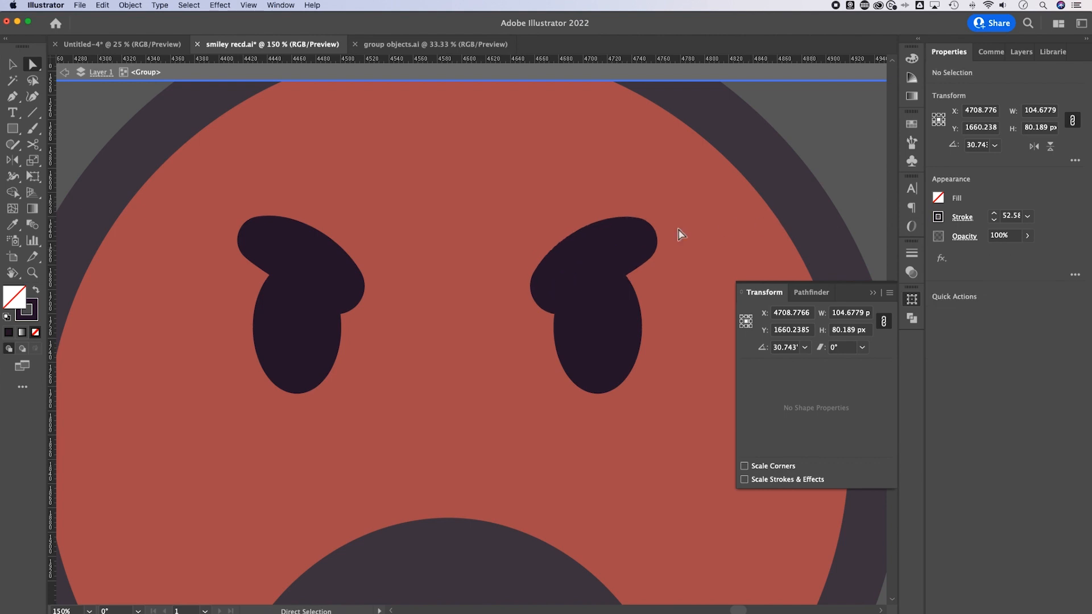
Extend the right eyebrow by moving its outer anchor point 10 px outward, keeping its height
drag(641, 240, 655, 241)
key(super+z)
key(super+z)
key(super+shift+z)
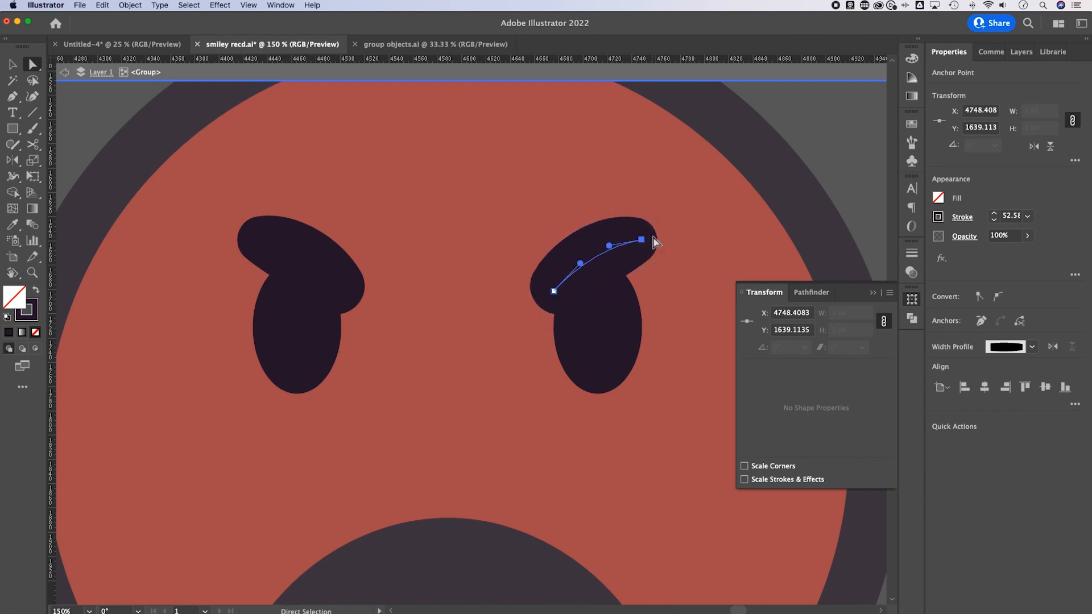
key(super+shift+z)
key(shift+Up)
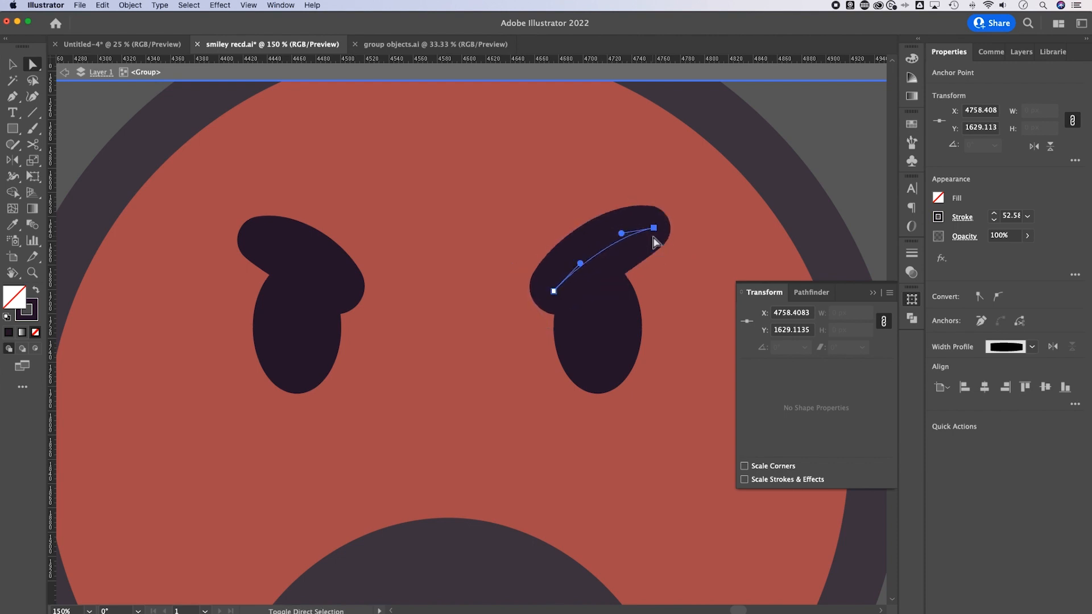
key(super+z)
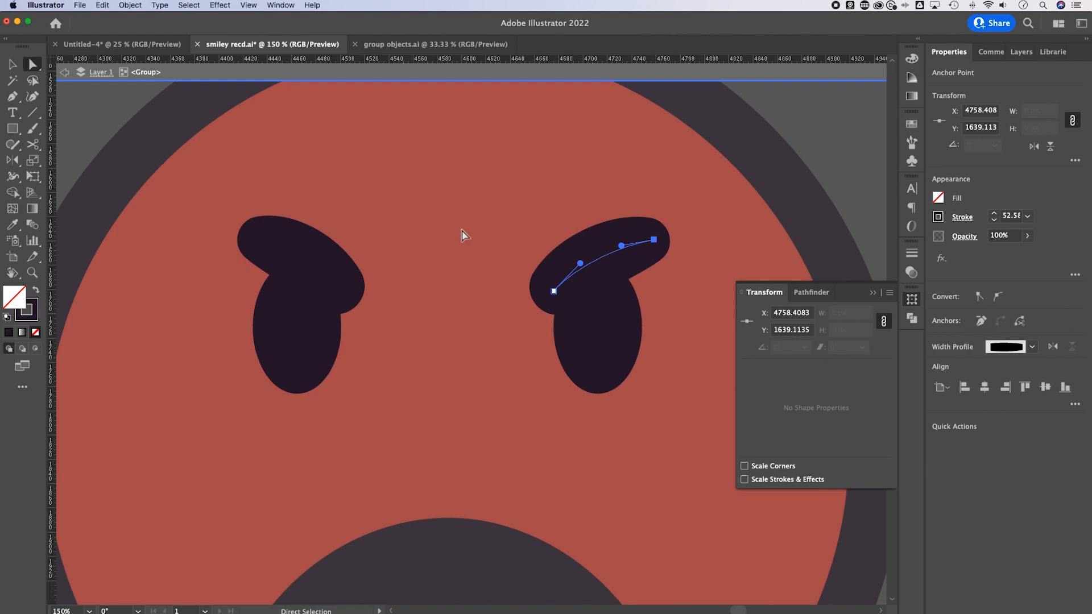
Extend the left eyebrow's outer end outward to match the right one, and exit isolation mode
click(252, 238)
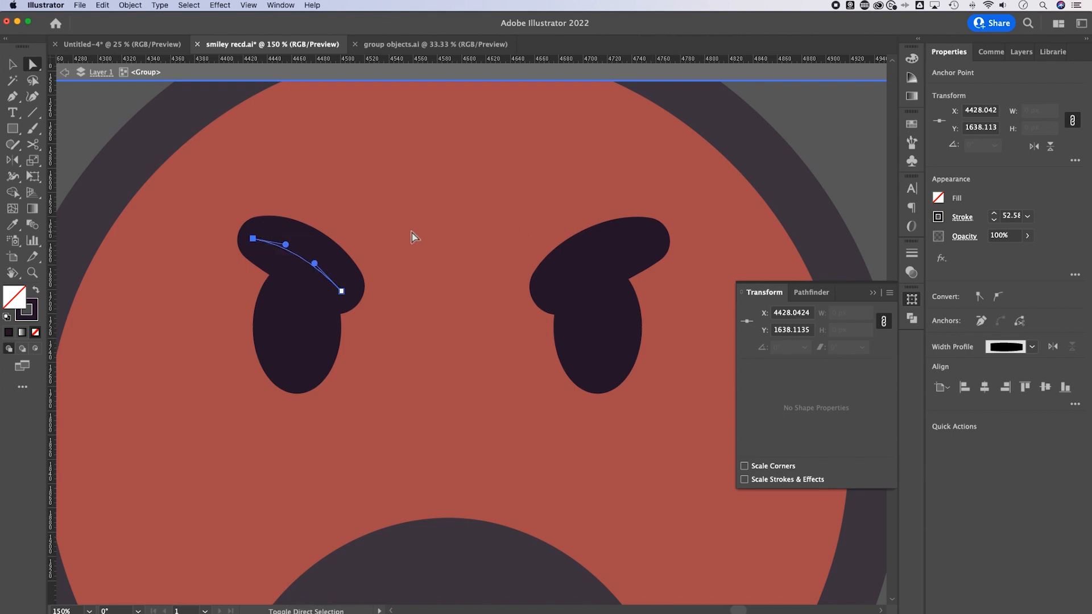
key(super+shift+a)
key(super+minus)
key(super+minus)
key(super+minus)
key(super+minus)
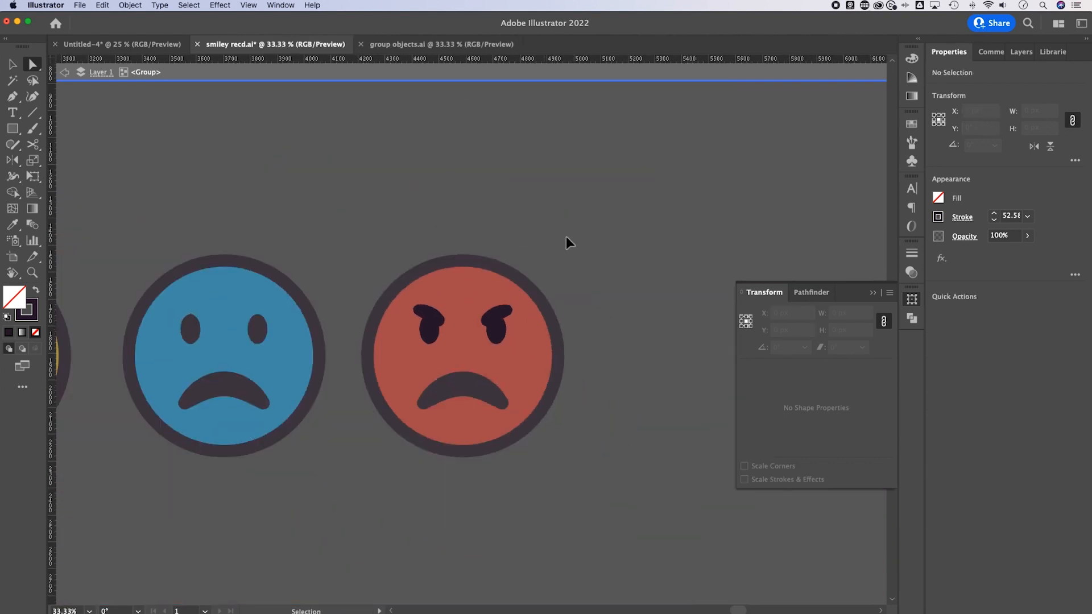
key(Escape)
drag(593, 351, 741, 290)
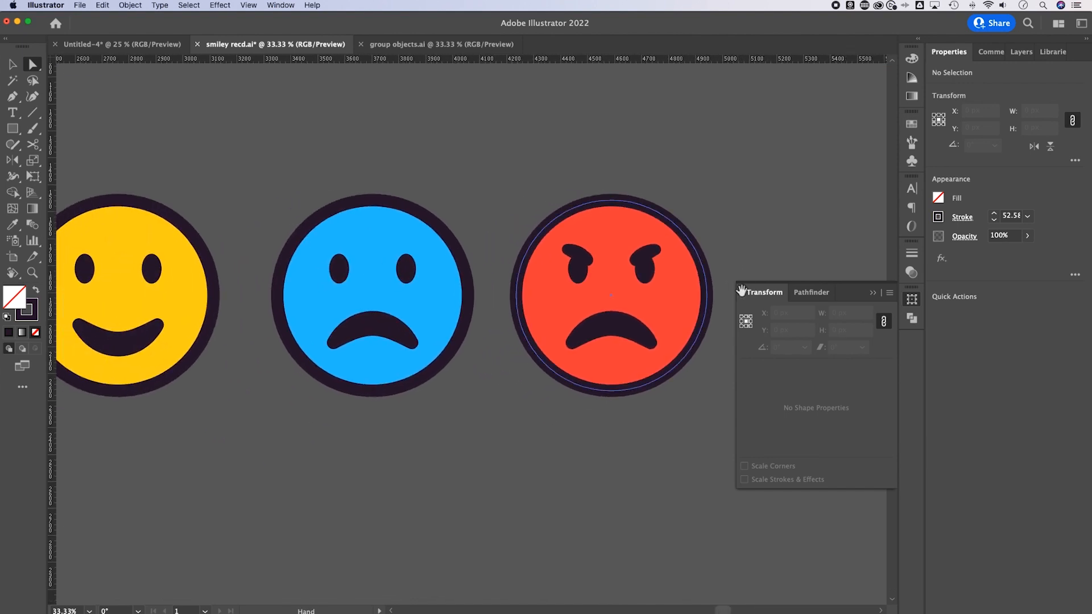
key(super+minus)
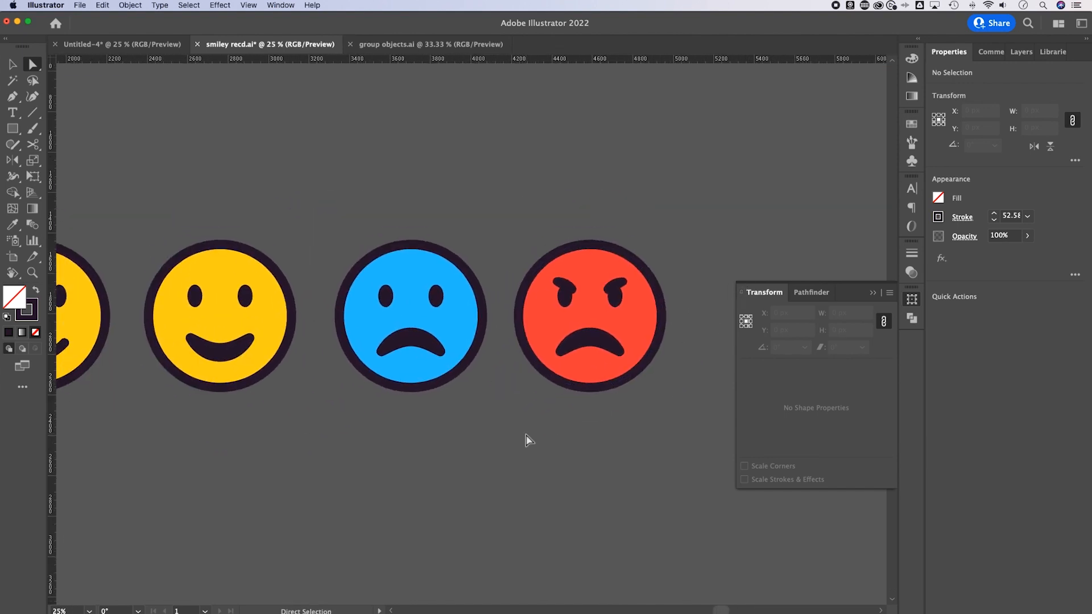